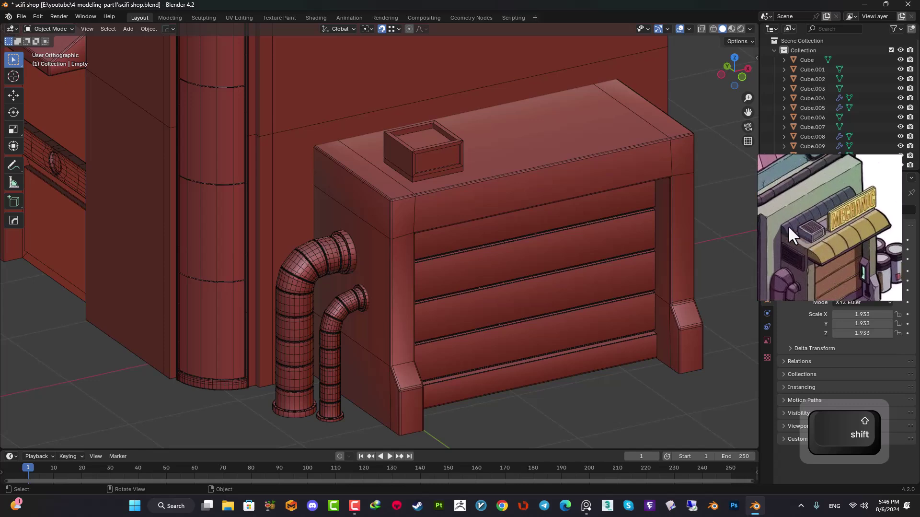
Step: Add a cube to the scene while viewing the garage annex from the right side
middle_click_drag(350, 149, 353, 239, "shift")
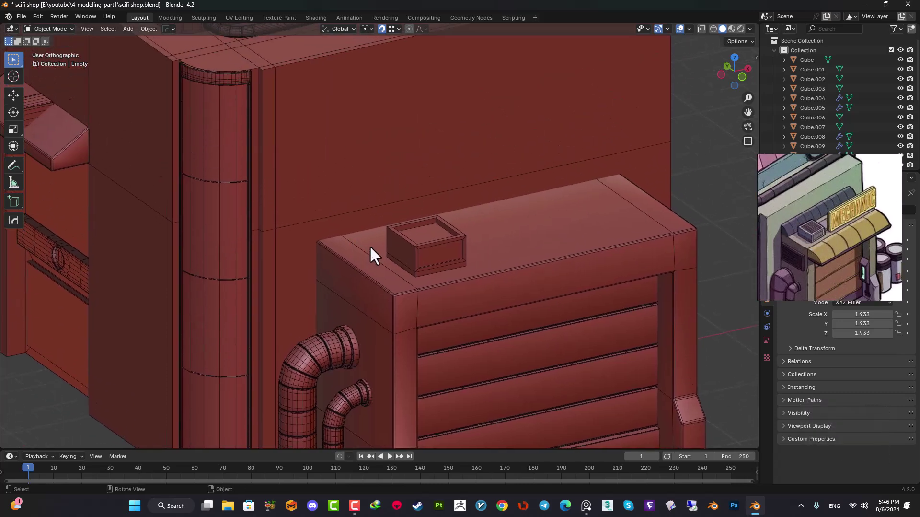
left_click(361, 257)
key("KP_3")
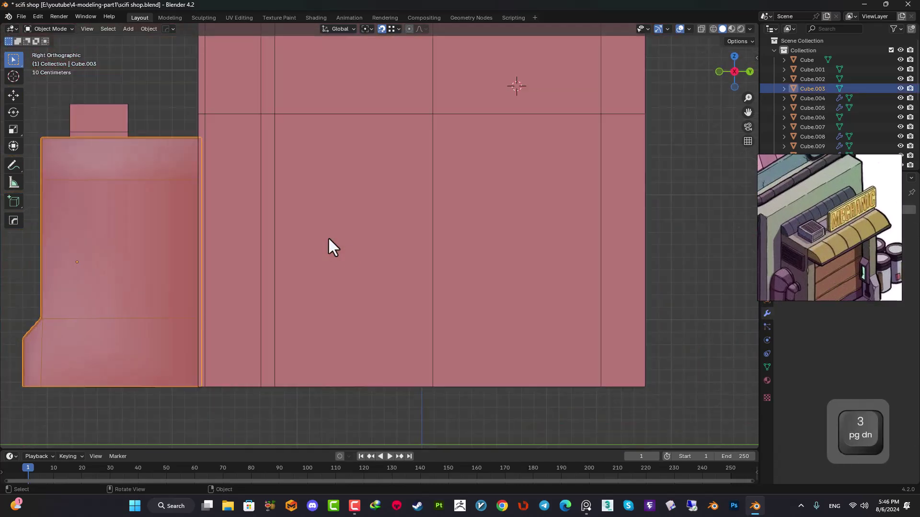
middle_click_drag(58, 201, 441, 292, "shift")
key("shift+a")
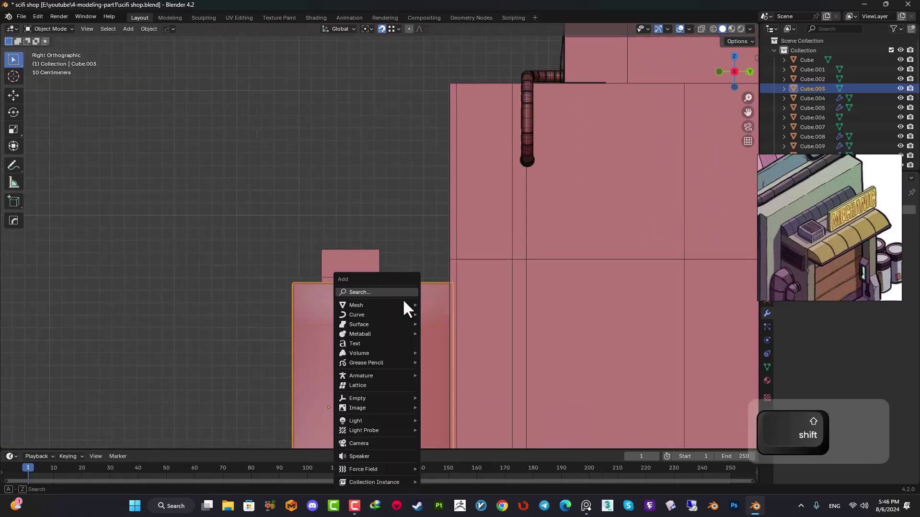
mouse_move(407, 304)
left_click(442, 314)
scroll(446, 307, "down", 2)
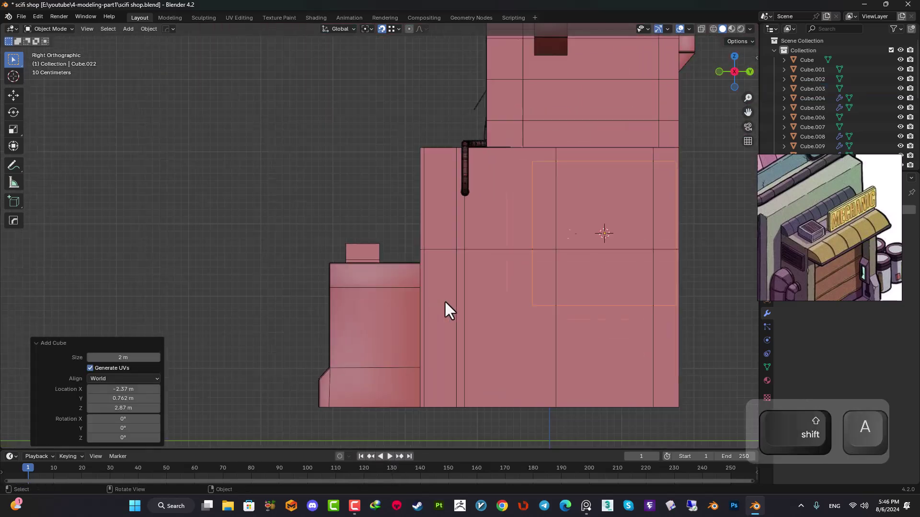
Step: Scale the new cube to about 0.289 and place it on the annex roof against the main building's wall
scroll(567, 293, "up", 3)
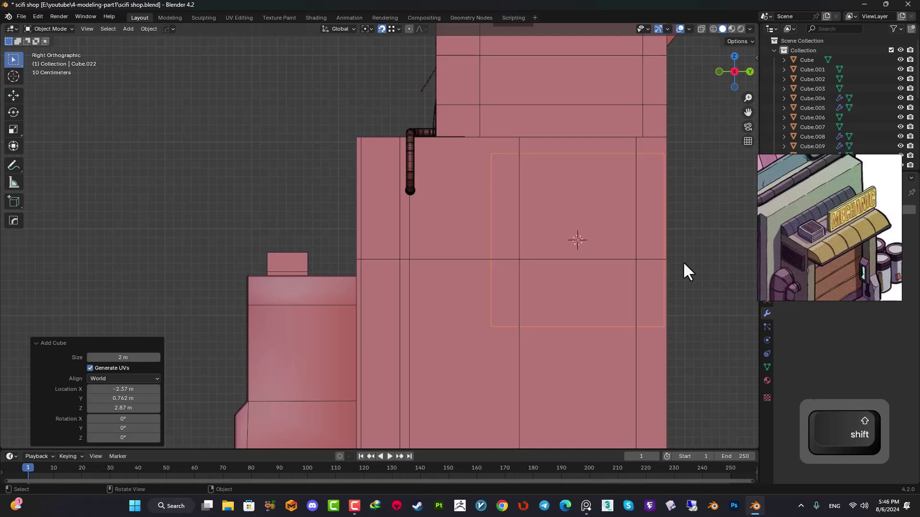
key("g")
left_click(392, 222)
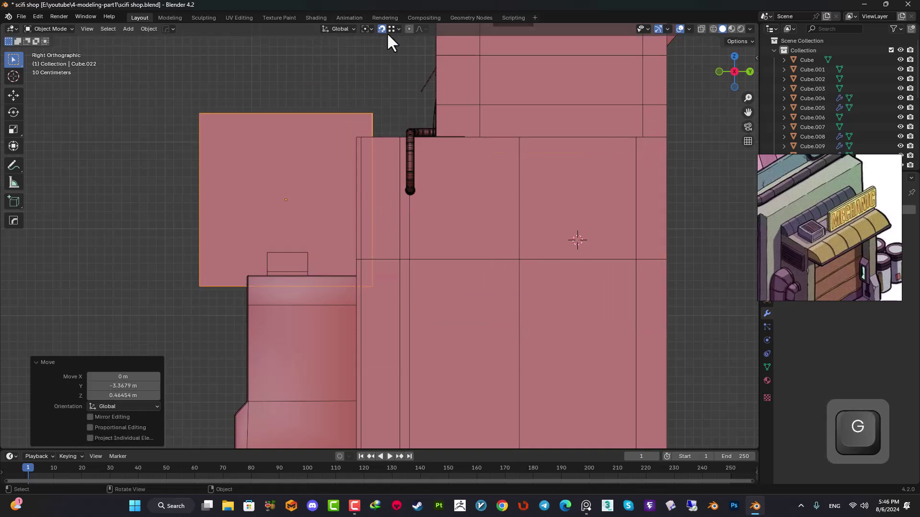
key("s")
left_click(330, 218)
scroll(316, 223, "up", 4)
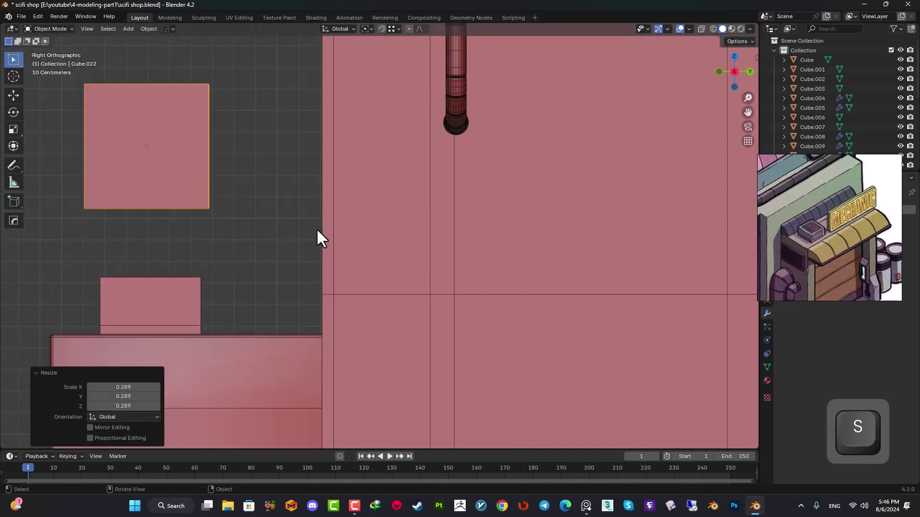
middle_click_drag(319, 234, 339, 226, "shift")
key("g")
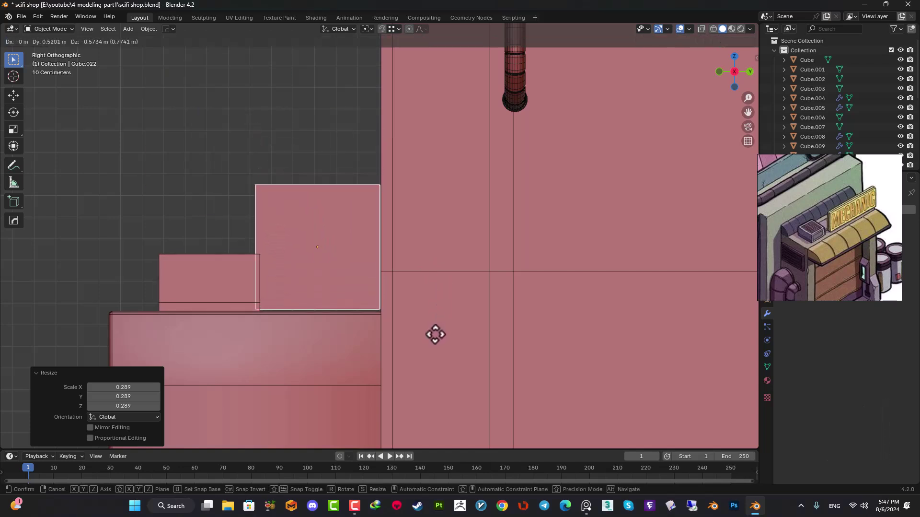
left_click(436, 335)
Step: Move the cube about 1.92 m along X to the end of the annex roof nearest the side pipes
middle_click_drag(397, 315, 355, 270)
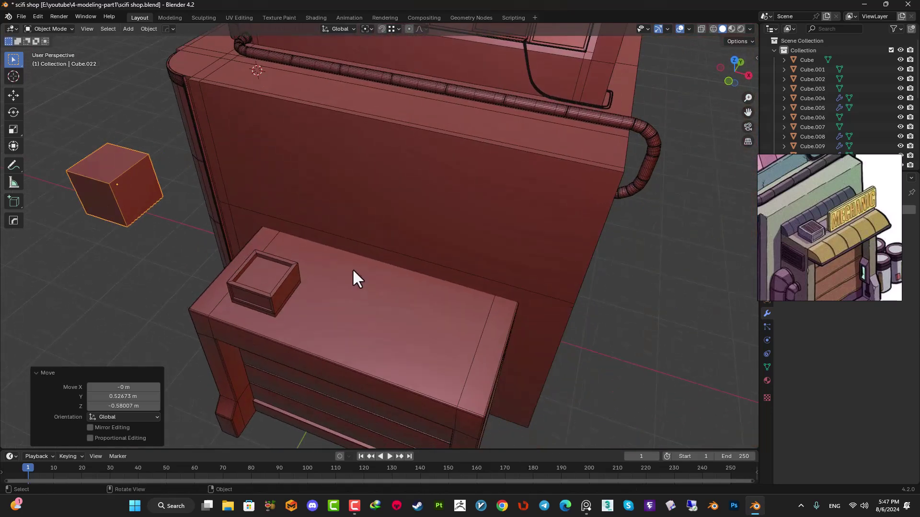
key("KP_7")
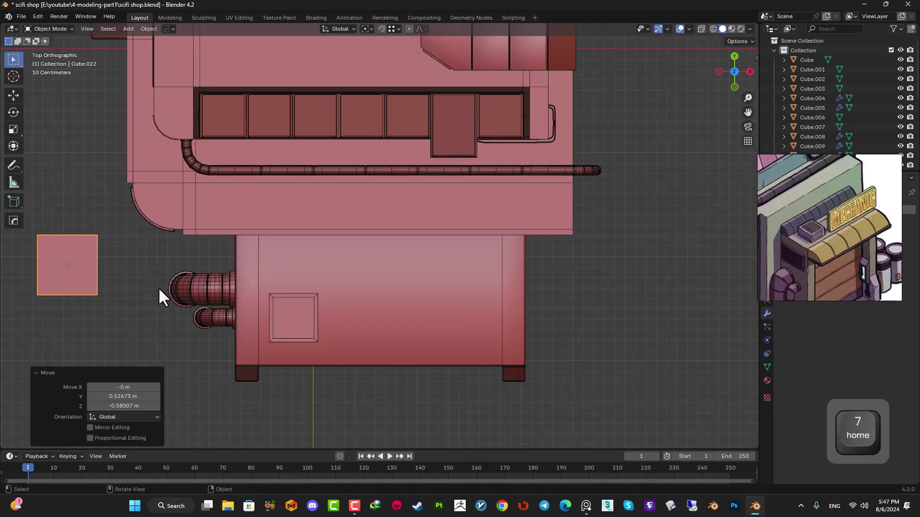
key("g")
key("y")
key("x")
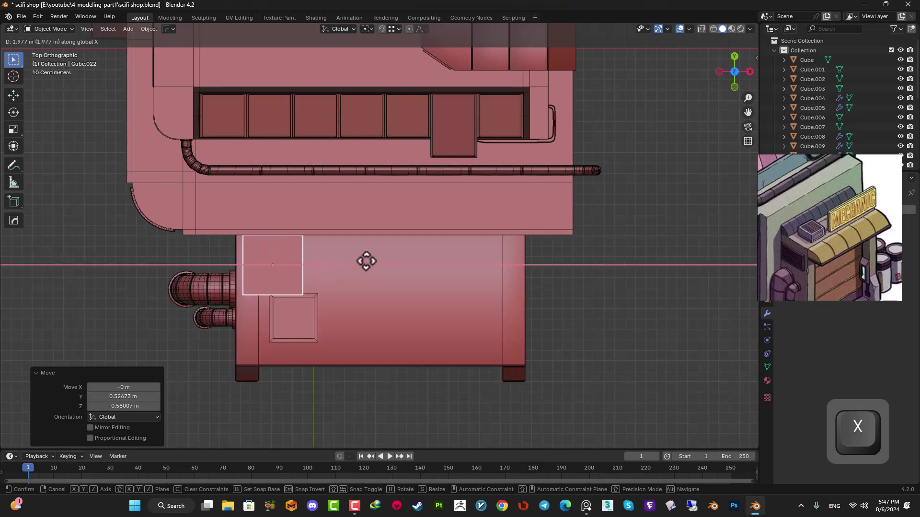
left_click(362, 258)
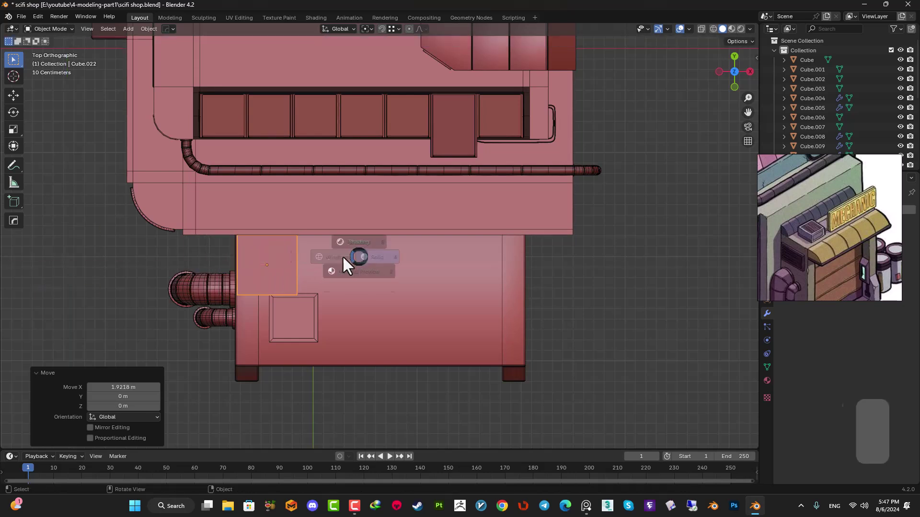
Step: Stretch the cube into a long box by moving its far-end vertices about 2.18 m along X to the opposite roof end
key("Tab")
key("1")
left_click_drag(339, 186, 288, 332)
key("g")
key("x")
key("ctrl")
left_click(514, 276)
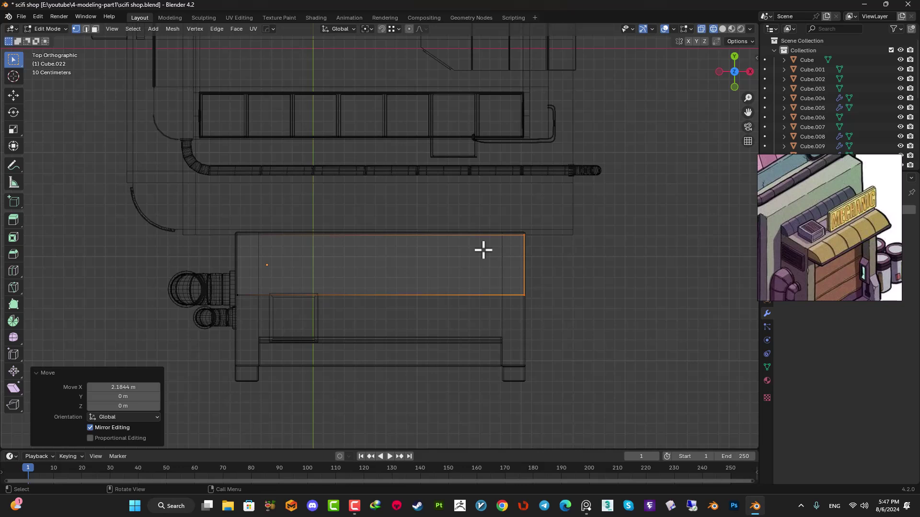
key("z")
left_click(416, 310)
Step: Scale the whole mesh of the long box to about 0.722
middle_click_drag(480, 321, 369, 255)
key("Tab")
key("Tab")
key("2")
key("Tab")
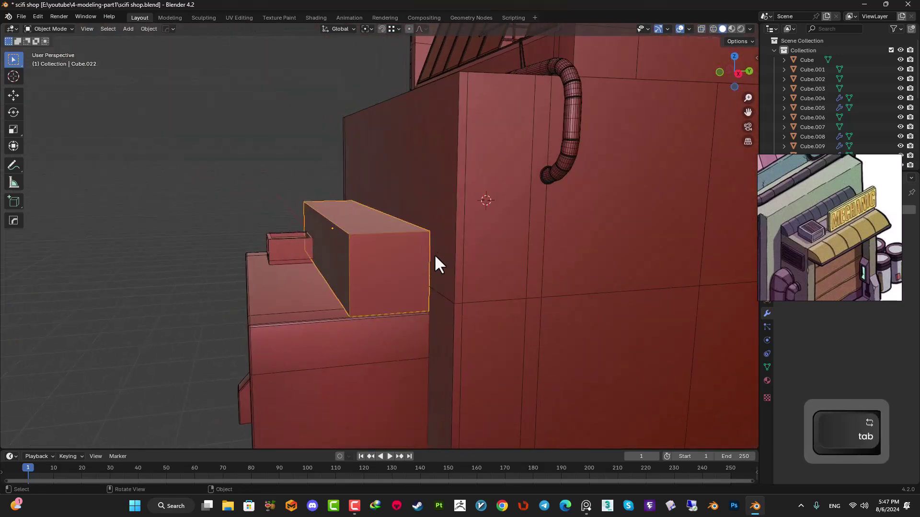
key("Tab")
key("3")
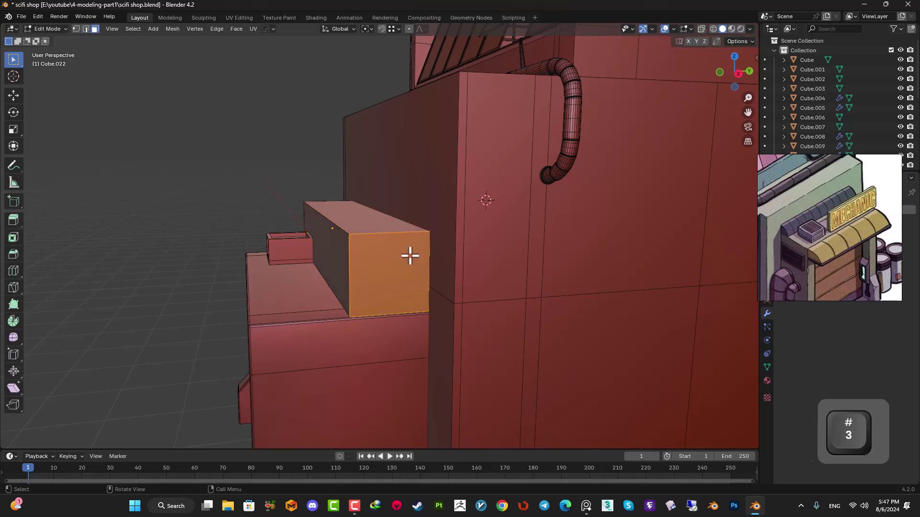
key("a")
key("s")
left_click(395, 251)
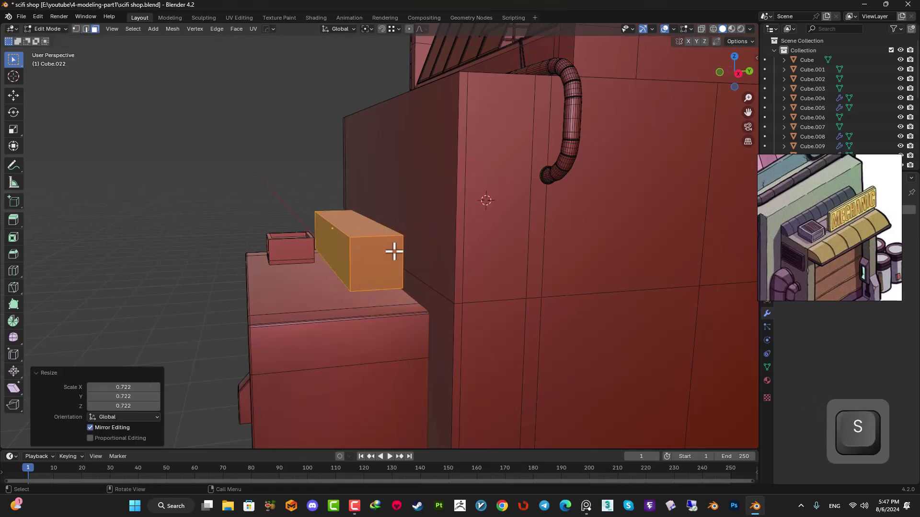
Step: Move the box mesh about 0.078 m in Y and -0.08 m in Z to seat it against the wall and roof
key("KP_3")
scroll(444, 292, "up", 6)
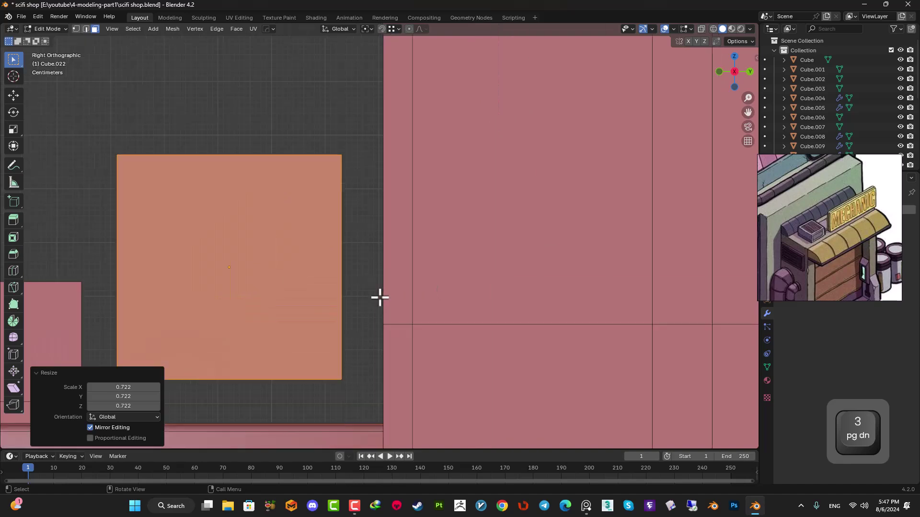
key("g")
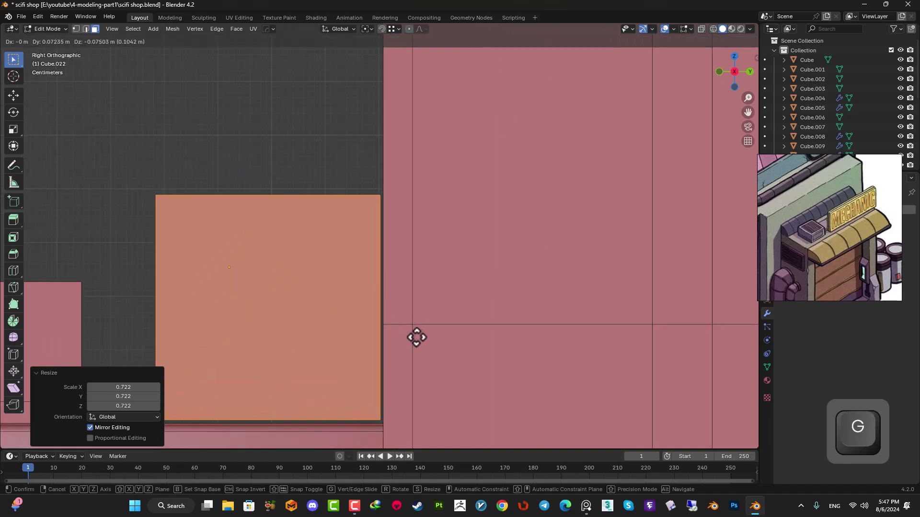
left_click(420, 340)
Step: Lengthen the box along X until it spans the full width of the annex roof
scroll(267, 254, "down", 4)
middle_click_drag(267, 254, 404, 285)
scroll(404, 285, "down", 3)
key("KP_7")
key("s")
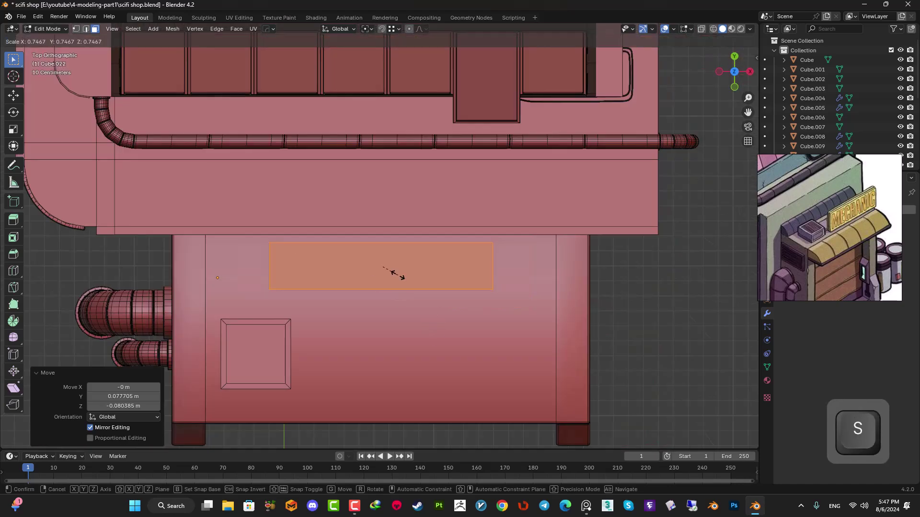
key("x")
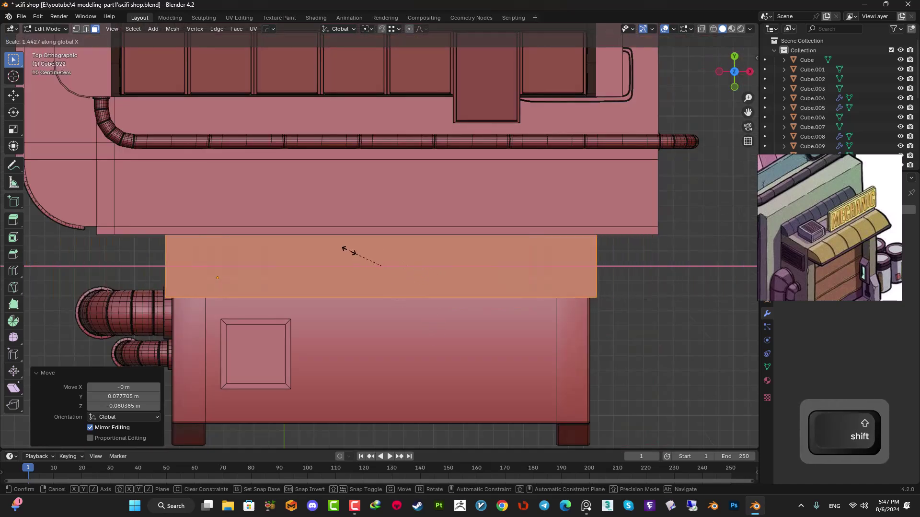
left_click(334, 245)
Step: Bevel the box's upper front edge with 5 segments and a width of about 1.15 m to round it
middle_click_drag(334, 245, 412, 319)
key("2")
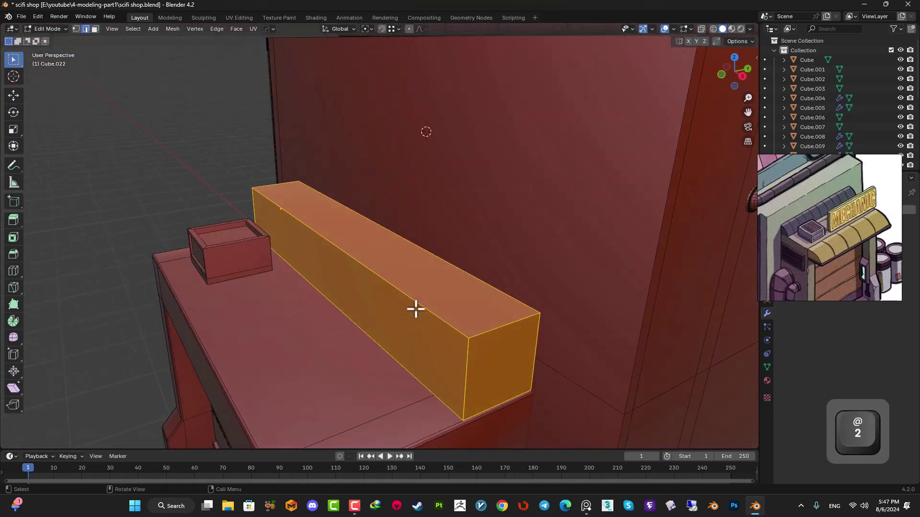
left_click(417, 308)
key("ctrl+b")
scroll(527, 297, "up", 3)
scroll(547, 289, "up", 1)
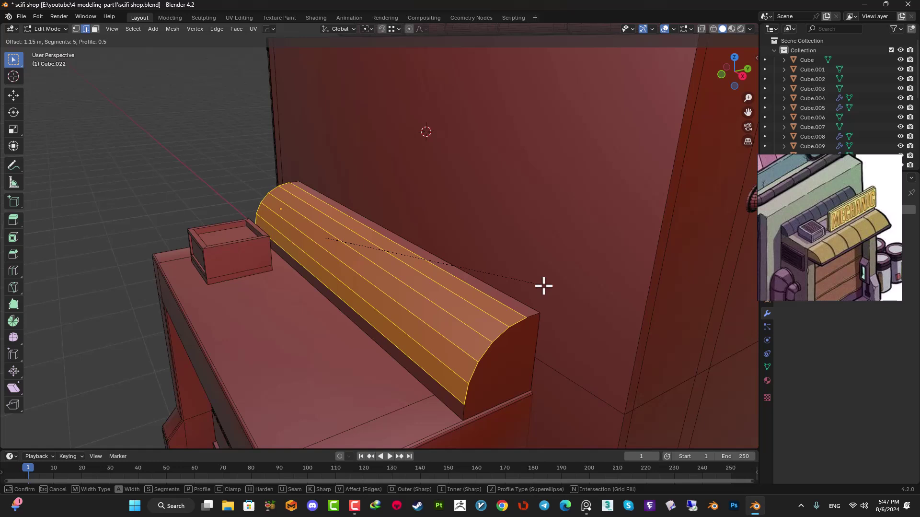
left_click(544, 286)
Step: Add 7 evenly spaced loop cuts across the length of the rounded box
key("ctrl+r")
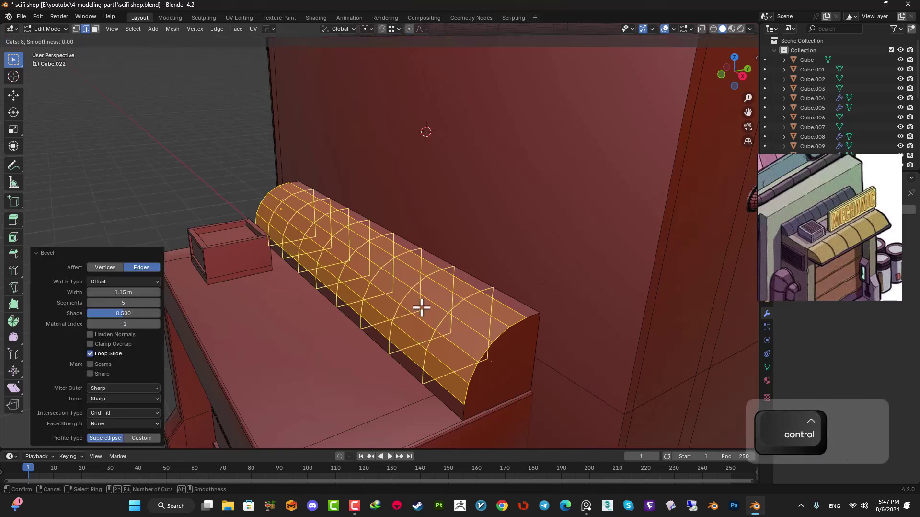
left_click(424, 307)
right_click(423, 307)
Step: Bevel the seven loop cuts with one segment and an offset of about 0.015 m to form narrow gaps
scroll(453, 330, "up", 3)
middle_click_drag(490, 339, 458, 281, "shift")
scroll(517, 321, "down", 2)
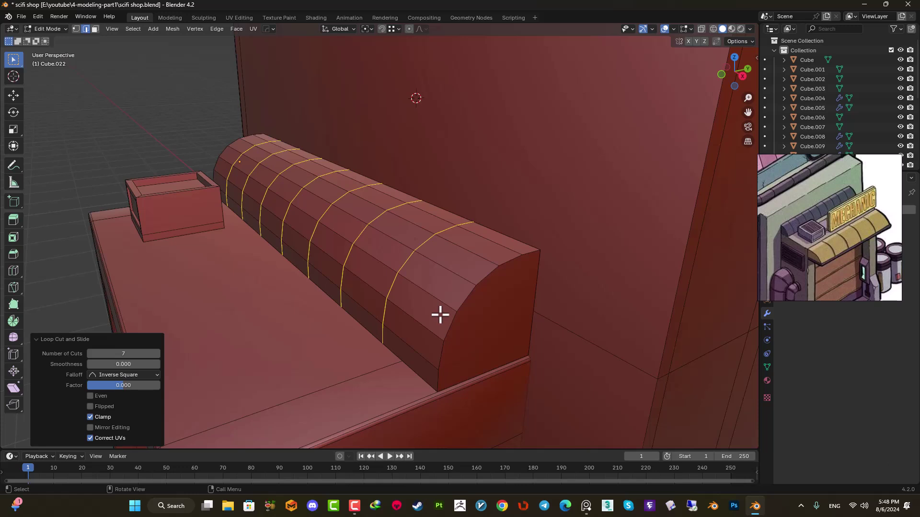
scroll(437, 314, "up", 2)
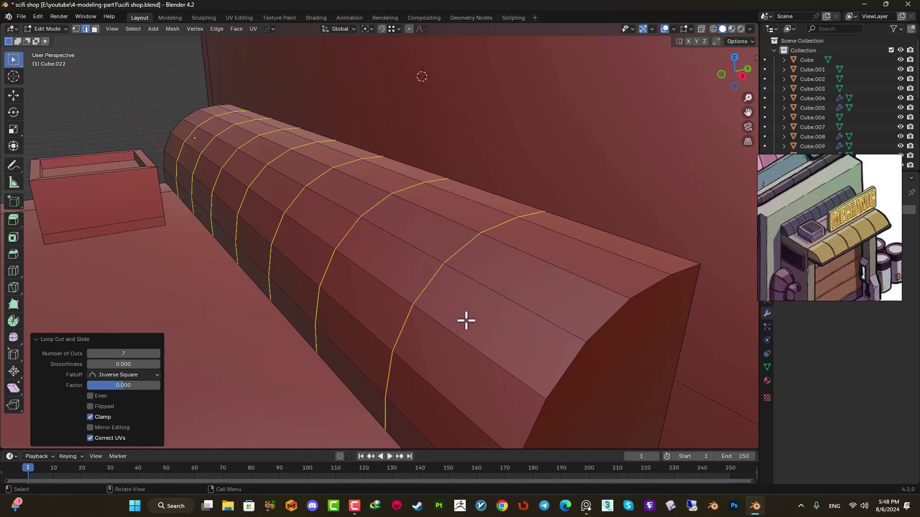
key("ctrl+b")
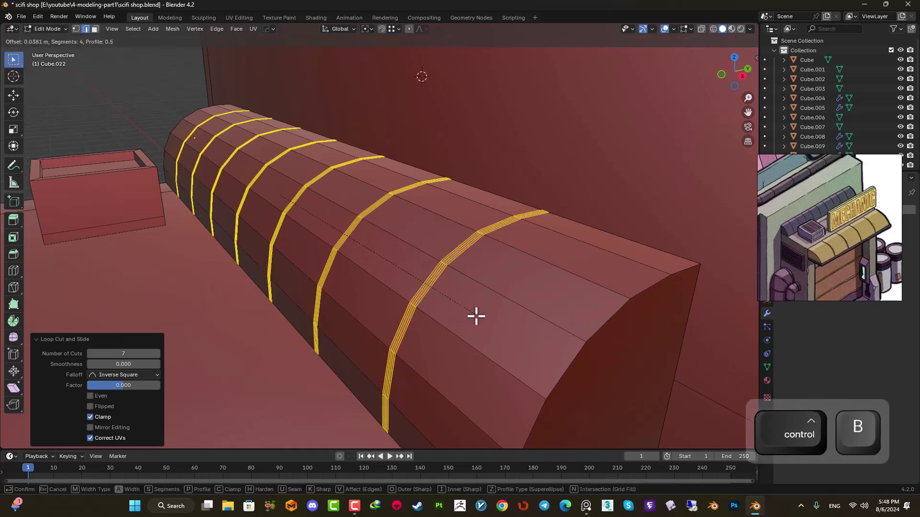
scroll(474, 317, "down", 4)
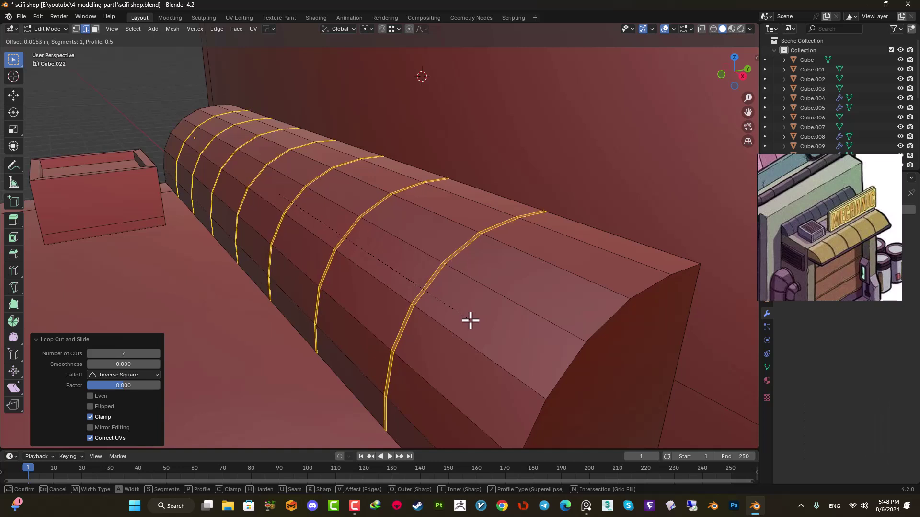
left_click(470, 321)
Step: Select the face loops of all eight wide panels, leaving out the narrow strips between them
key("3")
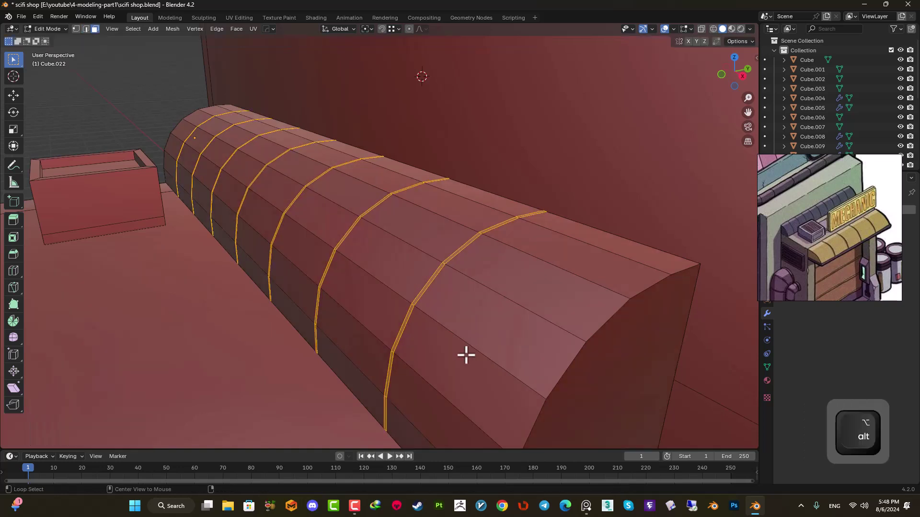
left_click(419, 294, "alt")
left_click(370, 278, "alt+shift")
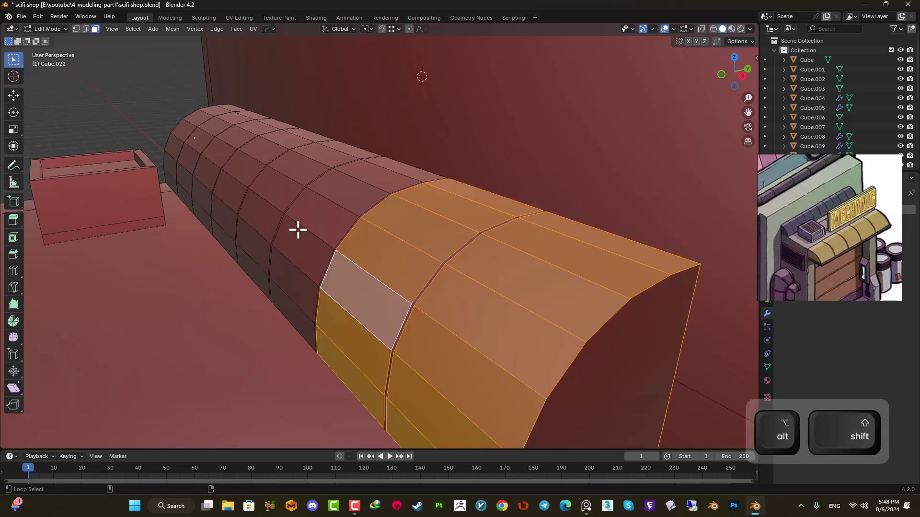
left_click(274, 218, "alt+shift")
left_click(264, 200, "alt+shift")
scroll(265, 201, "down", 1)
middle_click_drag(268, 195, 341, 273, "shift")
left_click(329, 274, "alt+shift")
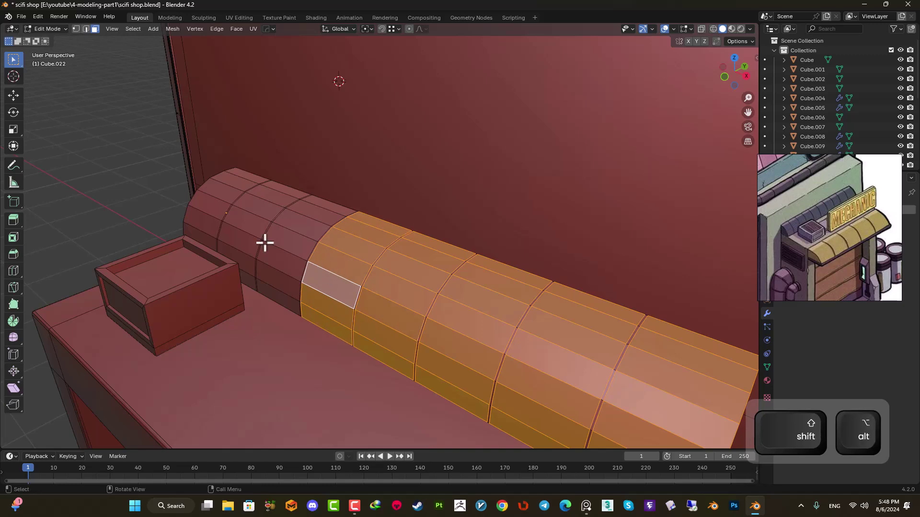
left_click(274, 252, "alt+shift")
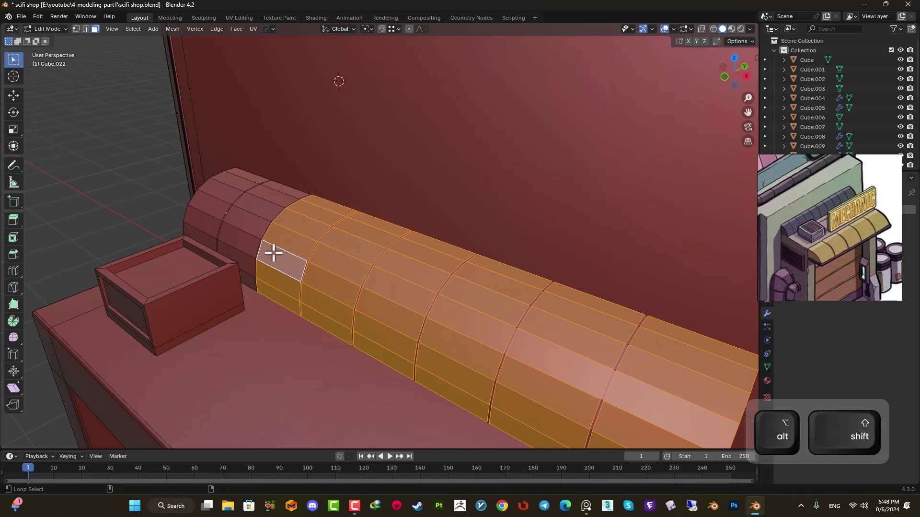
left_click(243, 233, "alt+shift")
Step: Isolate the rounded box and deselect its back and underside faces, keeping the curved front panels selected
middle_click_drag(203, 216, 320, 330)
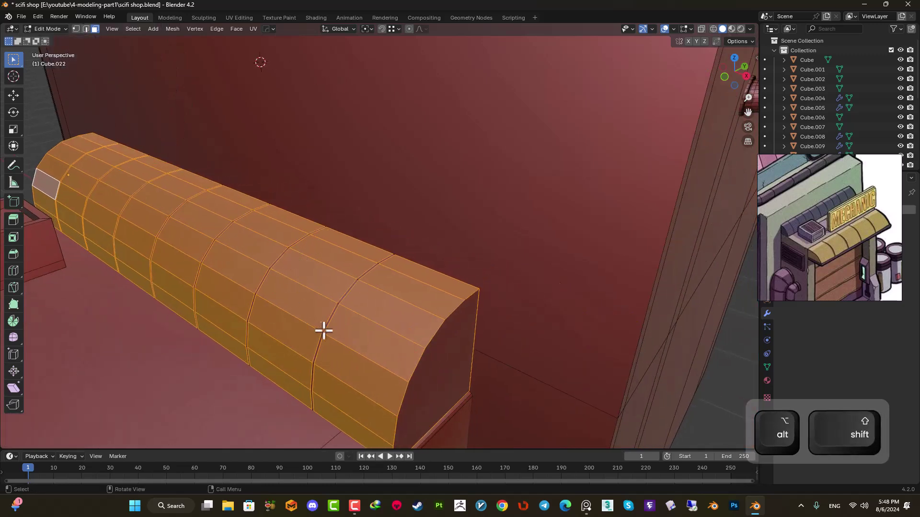
key("slash")
middle_click_drag(402, 328, 470, 300)
key("KP_3")
key("z")
scroll(440, 255, "up", 5)
left_click_drag(504, 224, 418, 329, "ctrl")
left_click_drag(426, 258, 373, 345, "ctrl")
mouse_move(374, 345)
middle_mouse_down()
mouse_move(525, 324)
mouse_move(513, 315)
mouse_move(527, 315)
middle_mouse_up()
key("z")
left_click(744, 355)
scroll(411, 255, "down", 4)
mouse_move(411, 255)
middle_mouse_down()
mouse_move(502, 294)
mouse_move(466, 299)
mouse_move(438, 267)
middle_mouse_up()
scroll(501, 294, "up", 2)
Step: Extrude the selected panel faces along their normals by about 0.042 m
right_click(441, 301)
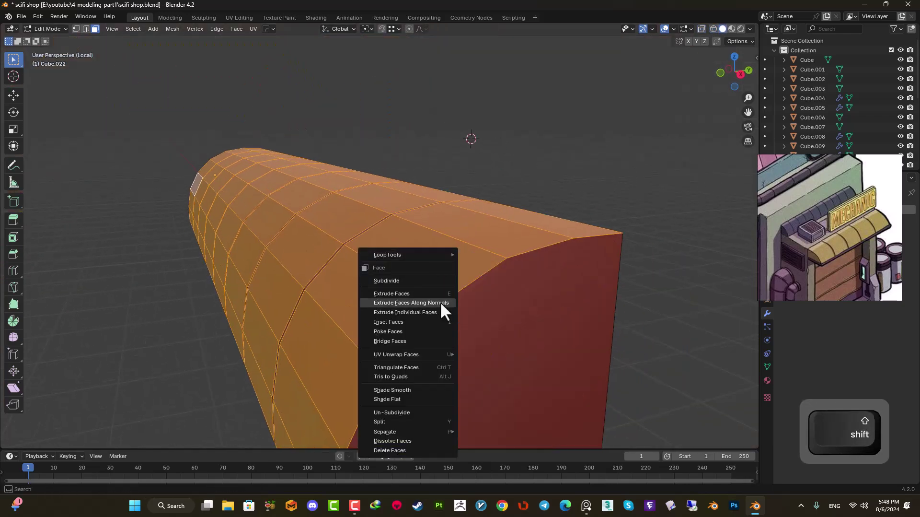
left_click(441, 301)
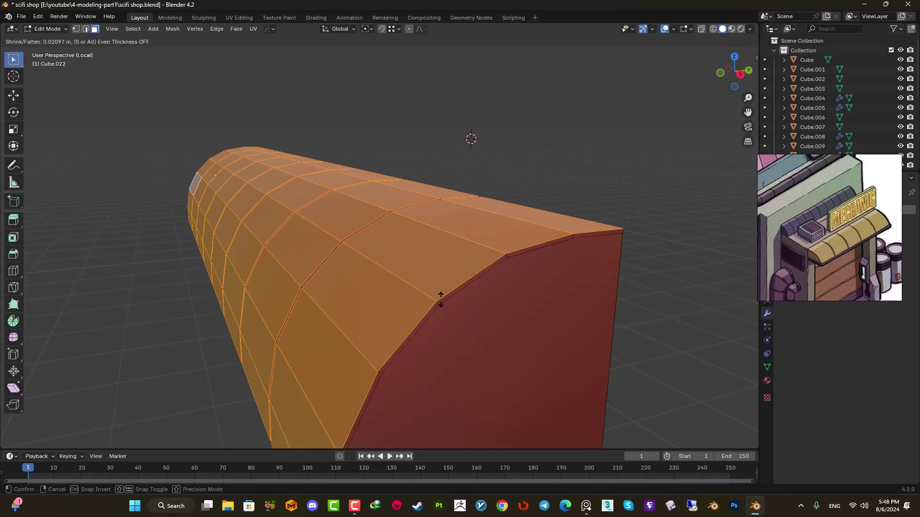
left_click(436, 296)
mouse_move(362, 272)
middle_mouse_down()
mouse_move(431, 287)
mouse_move(418, 250)
mouse_move(364, 228)
mouse_move(372, 273)
mouse_move(376, 255)
middle_mouse_up()
key("shift+z")
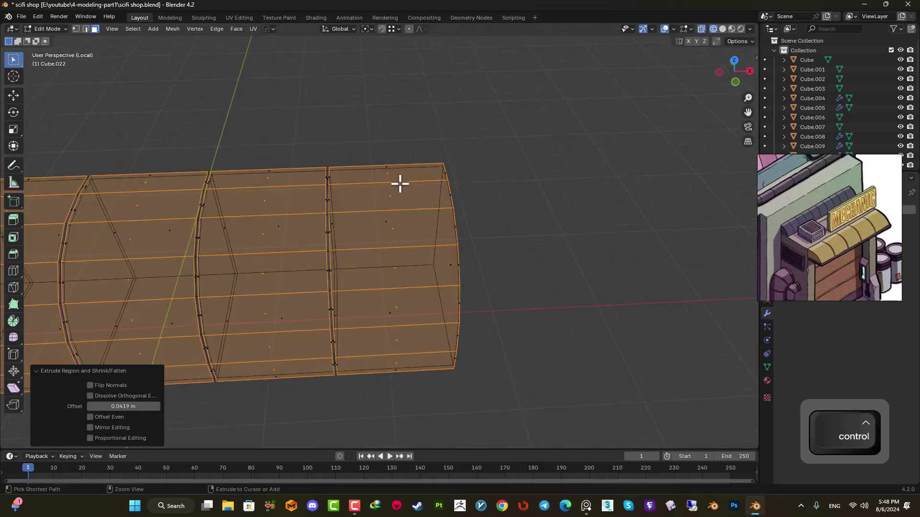
left_click_drag(408, 177, 392, 365, "ctrl")
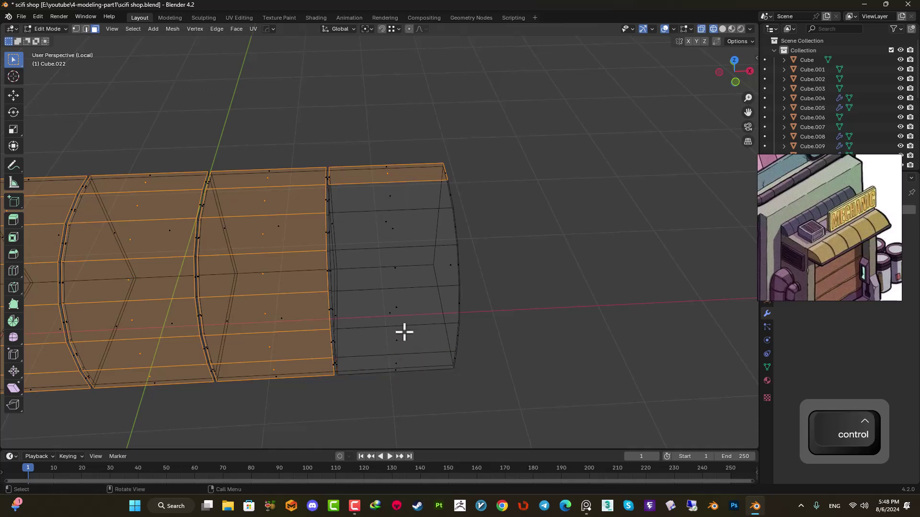
key("ctrl+z")
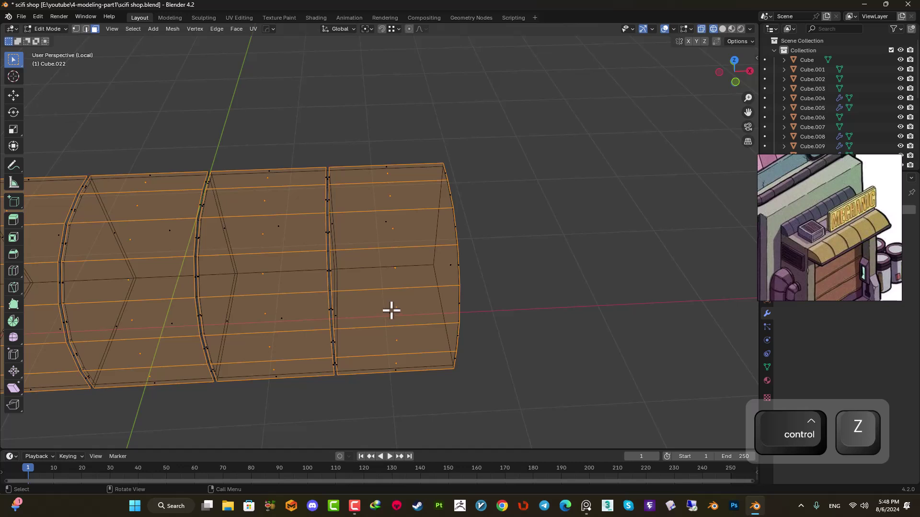
Step: Try to deselect the lengthwise edges across the first three panels in wireframe view with edge selection
key("2")
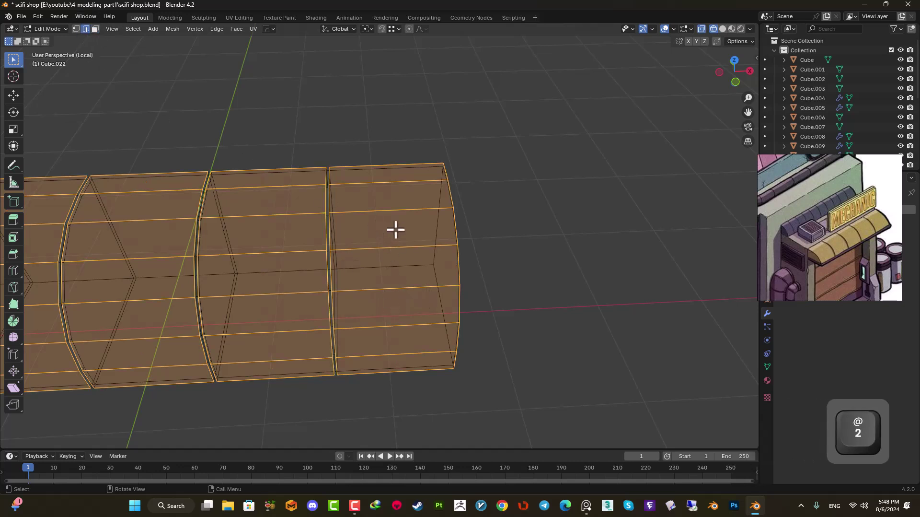
left_click_drag(408, 179, 388, 322, "ctrl")
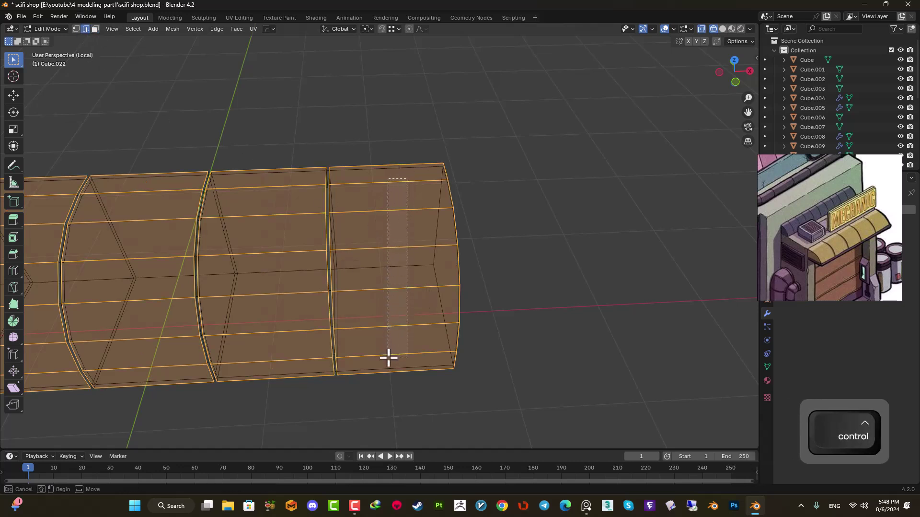
left_click_drag(389, 357, 389, 357, "ctrl")
left_click_drag(282, 348, 273, 364, "ctrl")
middle_click_drag(276, 357, 380, 187, "shift")
left_click_drag(378, 185, 339, 367, "ctrl")
middle_click_drag(347, 345, 347, 273)
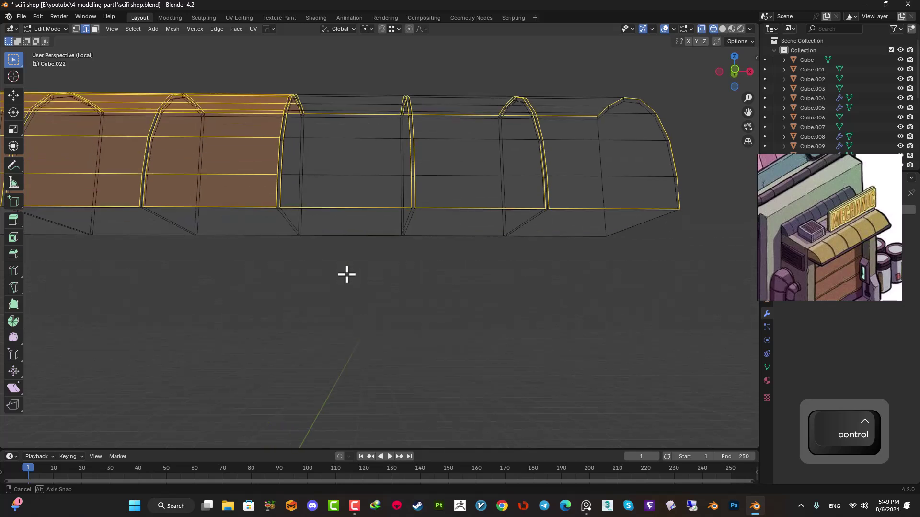
key("z")
scroll(458, 227, "up", 5)
mouse_move(431, 192)
middle_mouse_down("shift")
mouse_move(393, 217)
mouse_move(310, 229)
mouse_move(332, 238)
middle_mouse_up("shift")
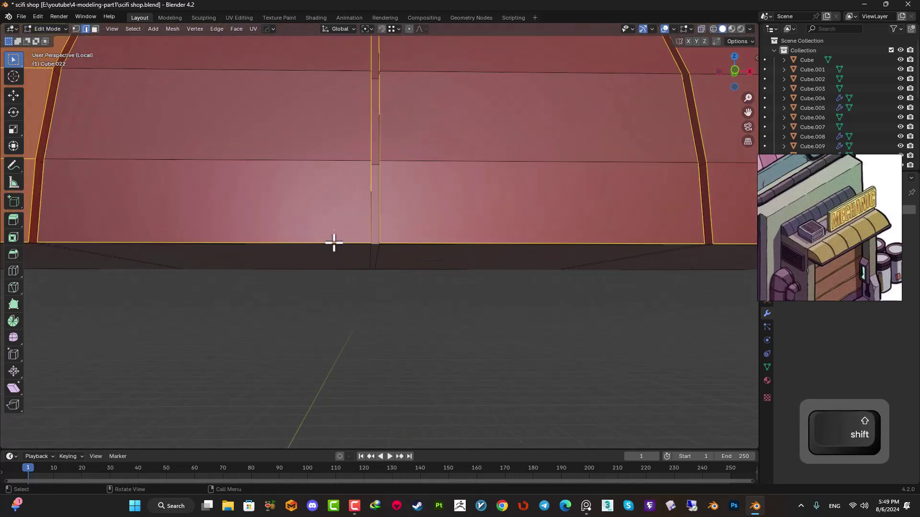
Step: Select the whole mesh in wireframe view and deselect the lengthwise edges across the first three panels from one end
key("a")
scroll(369, 276, "down", 8)
middle_click_drag(424, 246, 431, 272)
key("z")
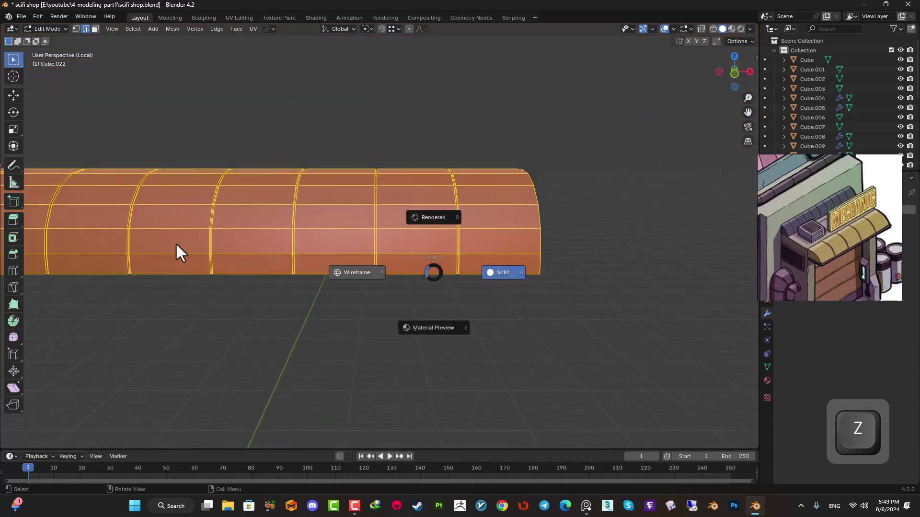
middle_click_drag(454, 235, 294, 292, "shift")
scroll(294, 292, "up", 3)
middle_click_drag(345, 274, 361, 255, "shift")
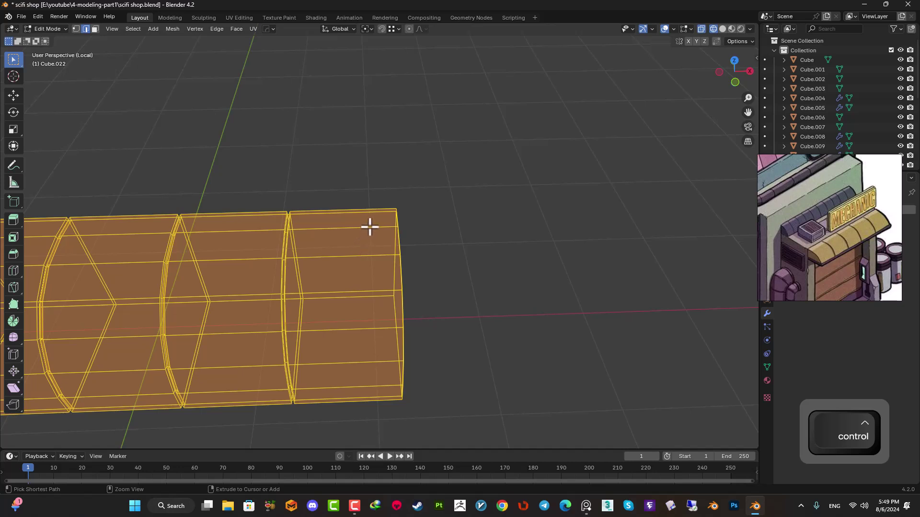
left_click_drag(339, 388, 339, 384, "ctrl")
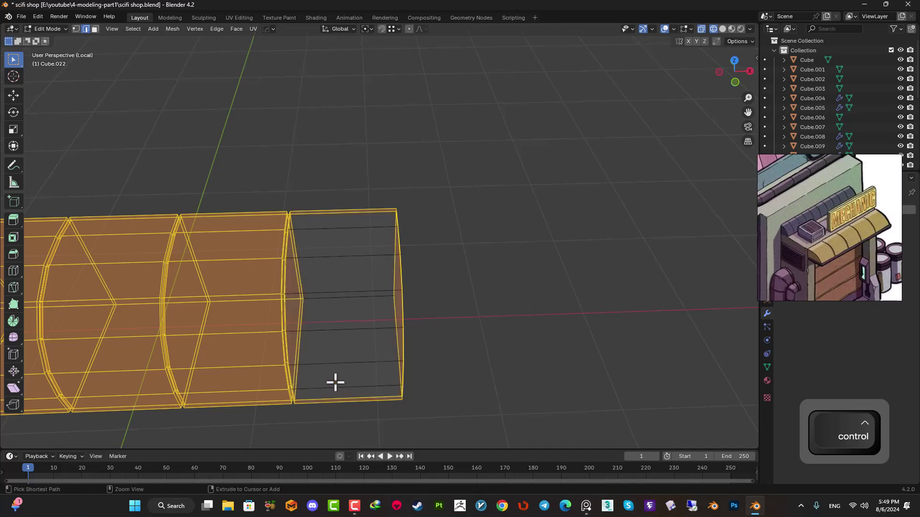
left_click_drag(235, 393, 235, 391, "ctrl")
middle_click_drag(234, 380, 415, 332, "shift")
left_click_drag(370, 215, 331, 380, "ctrl")
Step: Deselect the lengthwise edges across the remaining five panels, keeping the borders of each panel selected
middle_click_drag(311, 337, 454, 326, "shift")
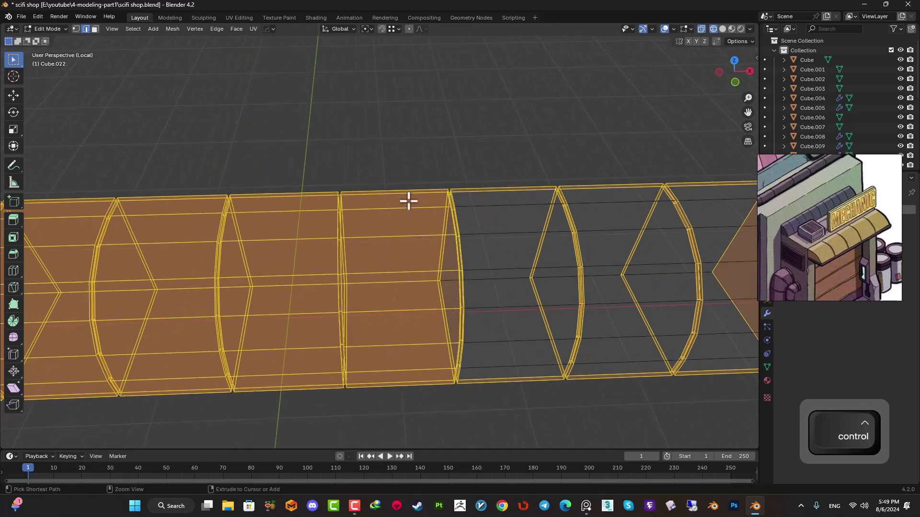
left_click_drag(382, 376, 381, 376, "ctrl")
left_click_drag(312, 209, 278, 377, "ctrl")
middle_click_drag(282, 327, 464, 334, "shift")
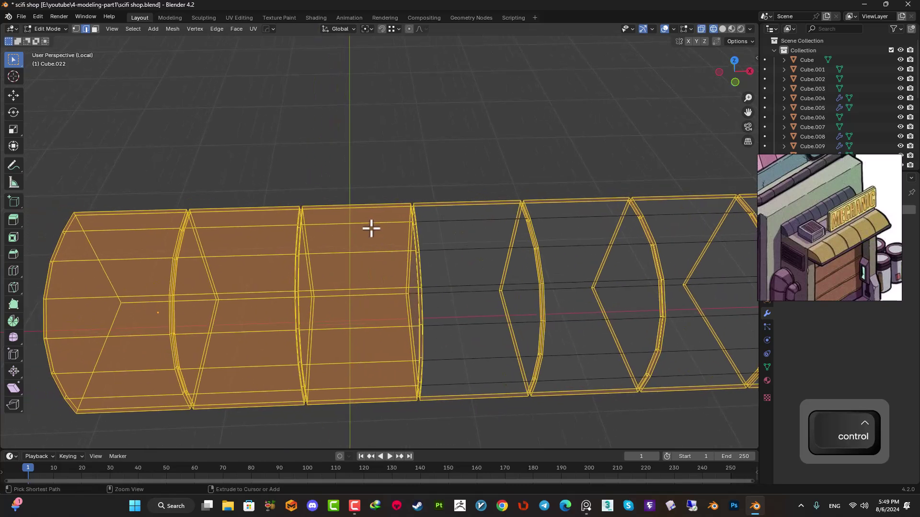
left_click_drag(337, 391, 337, 390, "ctrl")
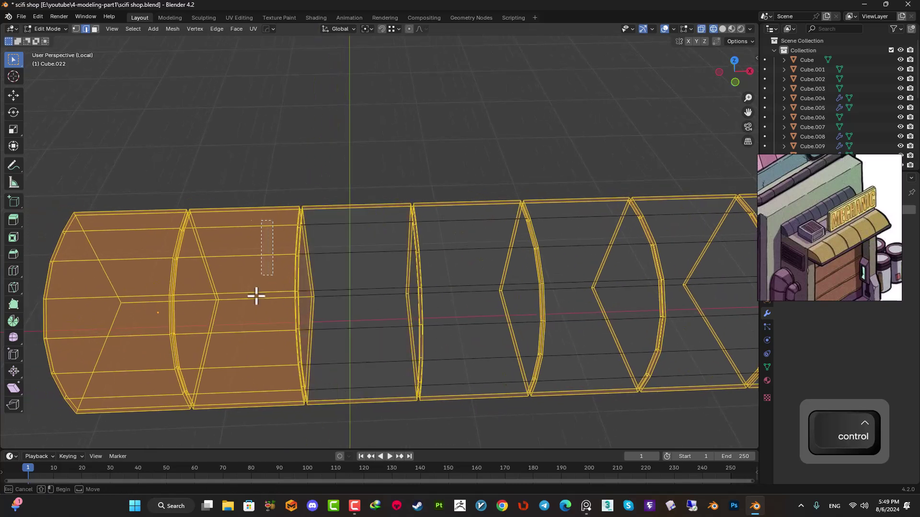
left_click_drag(237, 393, 237, 393, "ctrl")
middle_click_drag(220, 350, 445, 339, "shift")
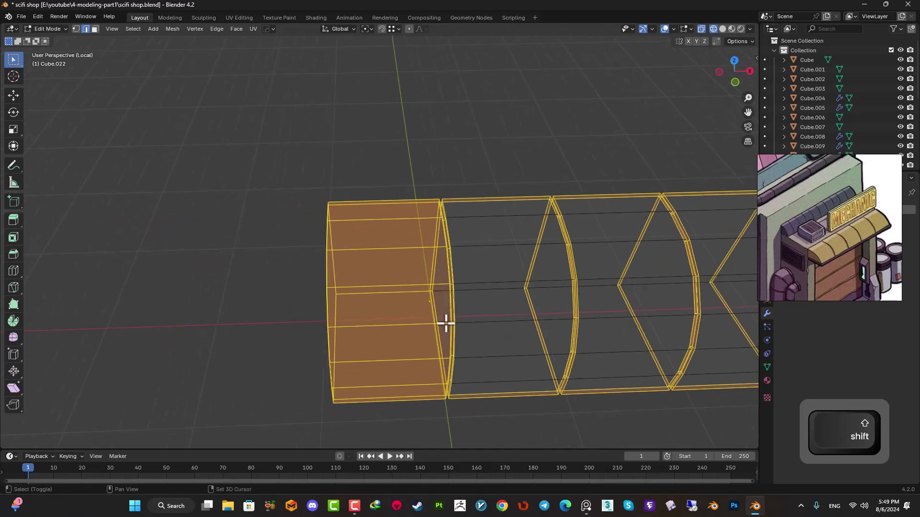
left_click_drag(393, 219, 378, 386, "ctrl")
mouse_move(378, 386)
middle_mouse_down()
mouse_move(404, 345)
mouse_move(484, 331)
middle_mouse_up()
Step: In solid view, deselect the inner rim edges around the nearest end cap and along the back of its neighbouring panels
key("z")
mouse_move(451, 189)
middle_mouse_down()
mouse_move(520, 232)
mouse_move(532, 201)
mouse_move(433, 265)
mouse_move(436, 242)
middle_mouse_up()
scroll(488, 183, "up", 3)
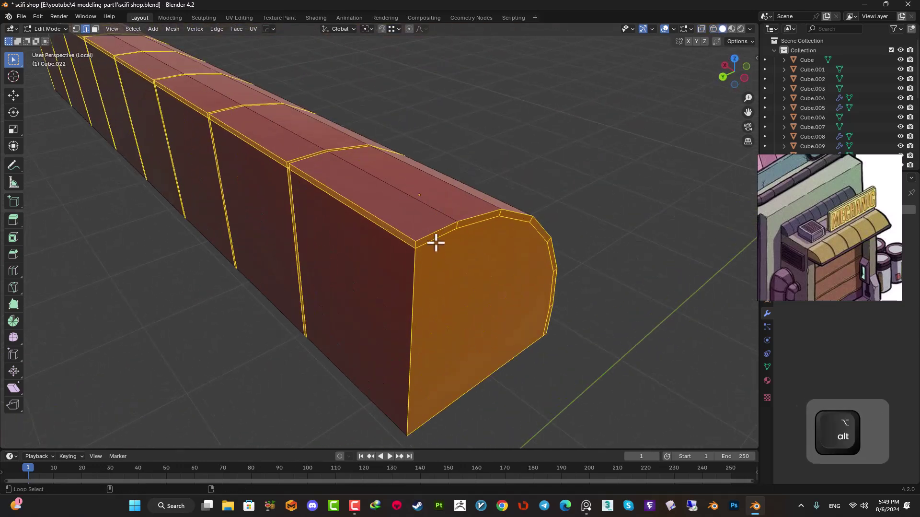
left_click(435, 242, "alt+shift")
left_click(401, 244, "alt+shift")
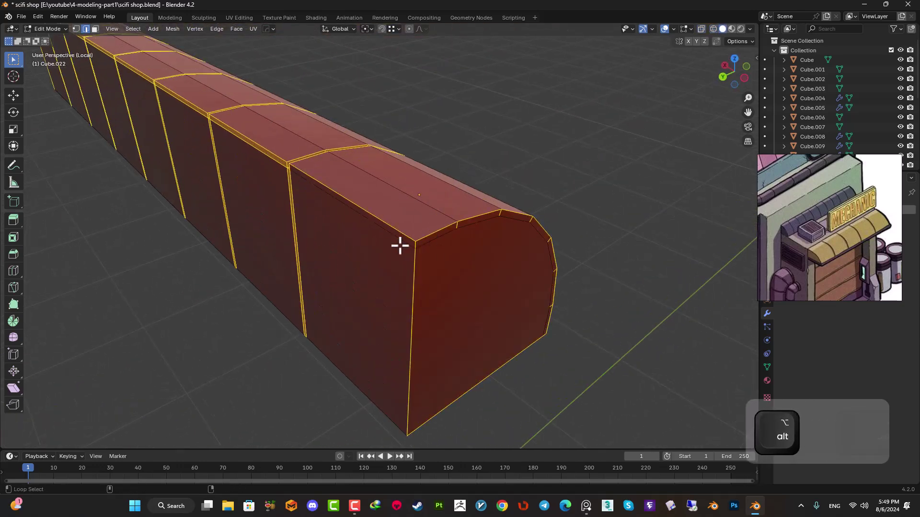
scroll(372, 259, "up", 2)
middle_click_drag(288, 180, 344, 262, "shift")
left_click(326, 254, "alt+shift")
left_click(94, 214, "alt+shift")
Step: Deselect the inner rim edges below the back top edge of the other panels, up to the far end
scroll(410, 286, "down", 1)
middle_click_drag(410, 286, 620, 293, "shift")
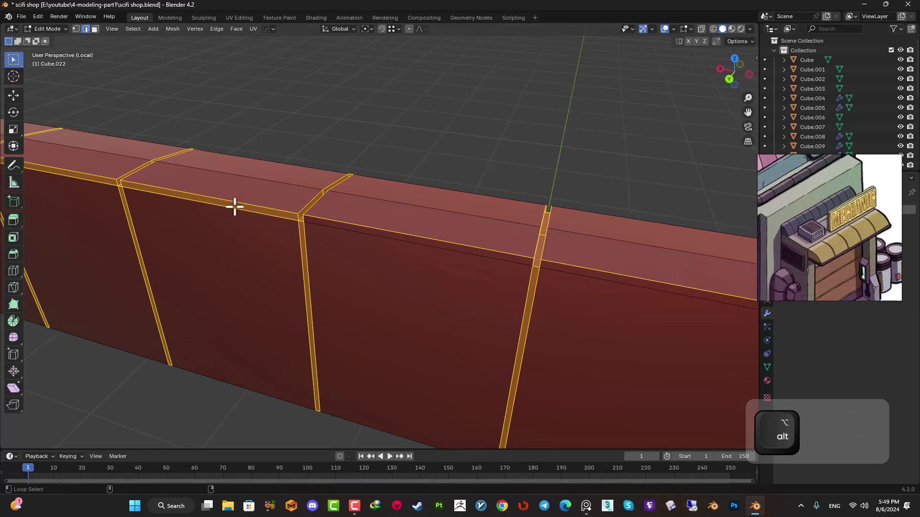
left_click(230, 209, "alt+shift")
middle_click_drag(287, 237, 667, 280, "shift")
left_click(388, 220, "alt+shift")
middle_click_drag(271, 217, 317, 234, "shift")
scroll(316, 234, "down", 1)
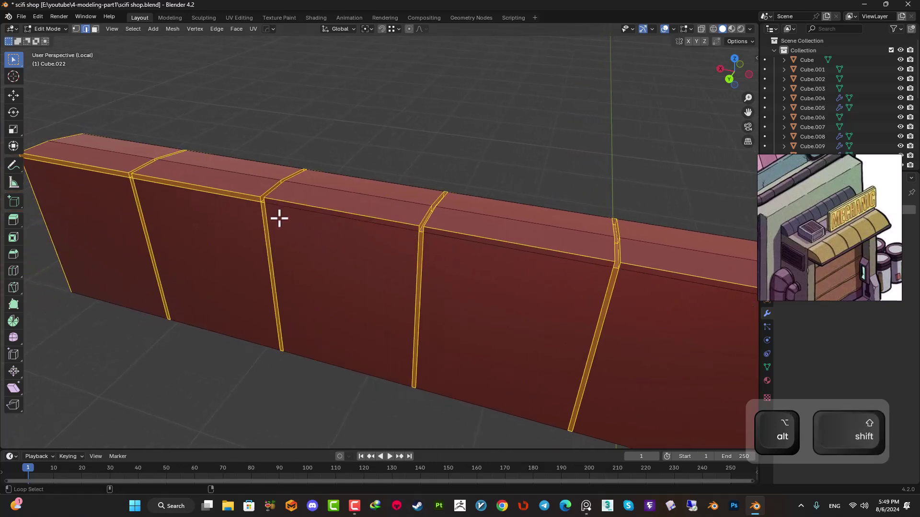
left_click(102, 176, "alt+shift")
scroll(119, 217, "down", 4)
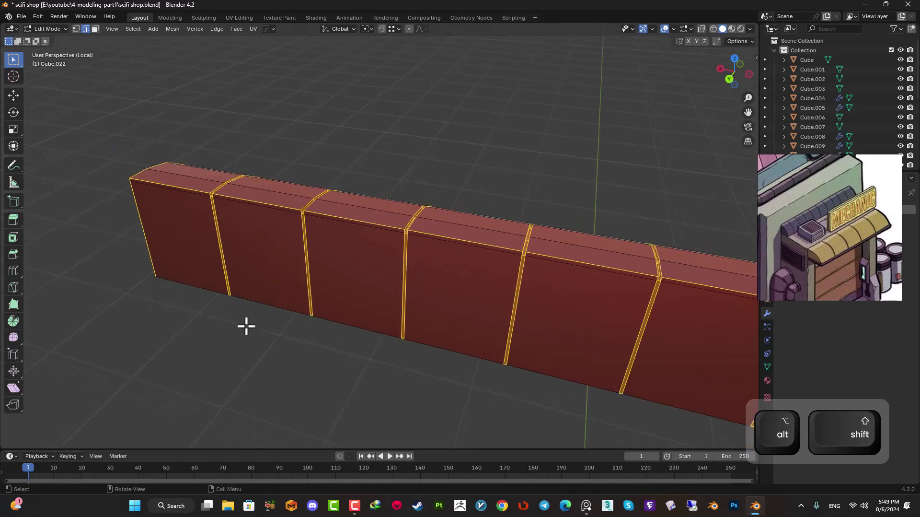
left_click(281, 314, "alt+shift")
Step: Deselect the short edges joining the inner and outer rims on the first end cap
scroll(281, 316, "down", 3)
middle_click_drag(477, 311, 317, 254)
scroll(413, 227, "up", 2)
middle_click_drag(413, 226, 422, 286)
middle_click_drag(416, 245, 399, 255)
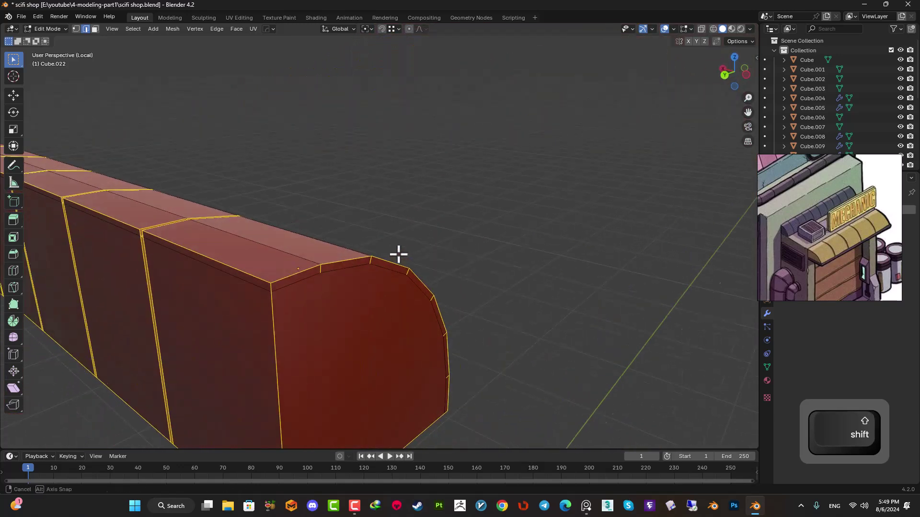
scroll(399, 255, "up", 3)
left_click(134, 344, "ctrl")
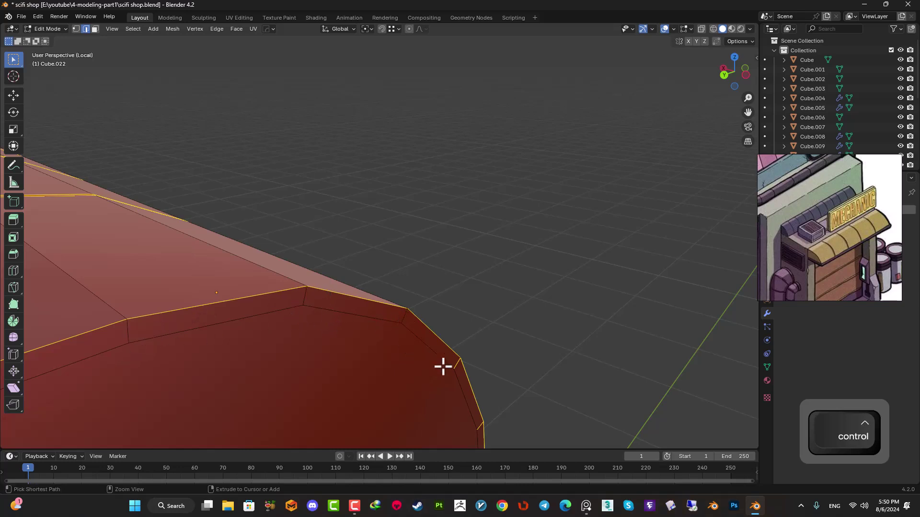
middle_click_drag(411, 324, 396, 253, "shift")
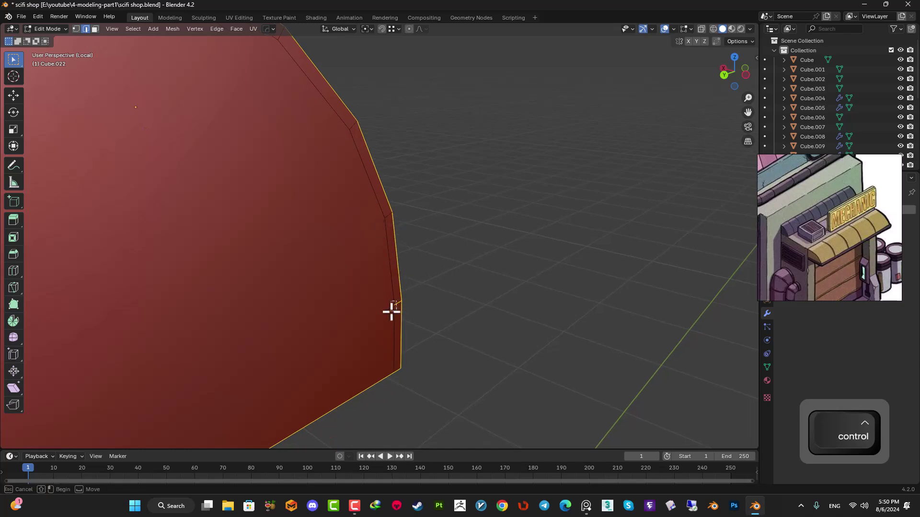
left_click_drag(391, 312, 389, 313, "ctrl")
Step: Deselect the inner rim edges and short joining edges around the curved border of the opposite end cap
scroll(383, 309, "down", 9)
middle_click_drag(225, 235, 372, 214)
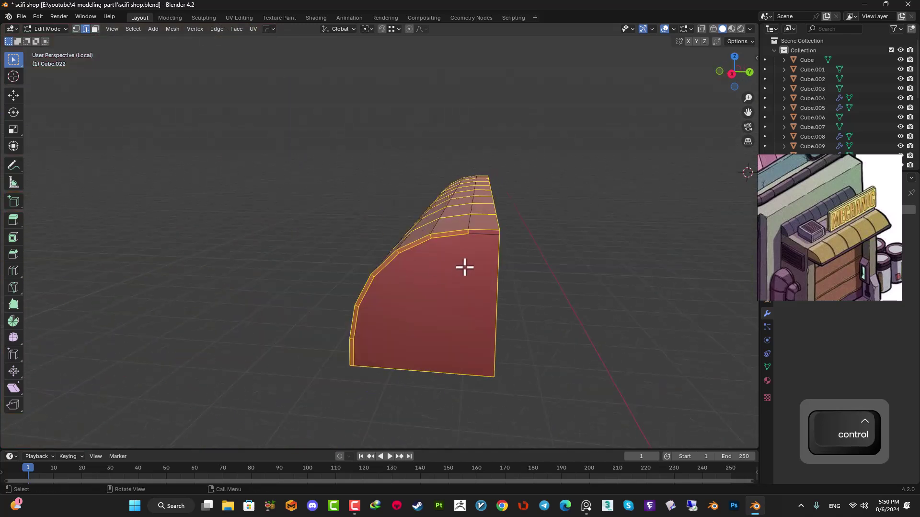
scroll(462, 272, "up", 3)
middle_click_drag(568, 252, 529, 272, "shift")
left_click(543, 280, "ctrl")
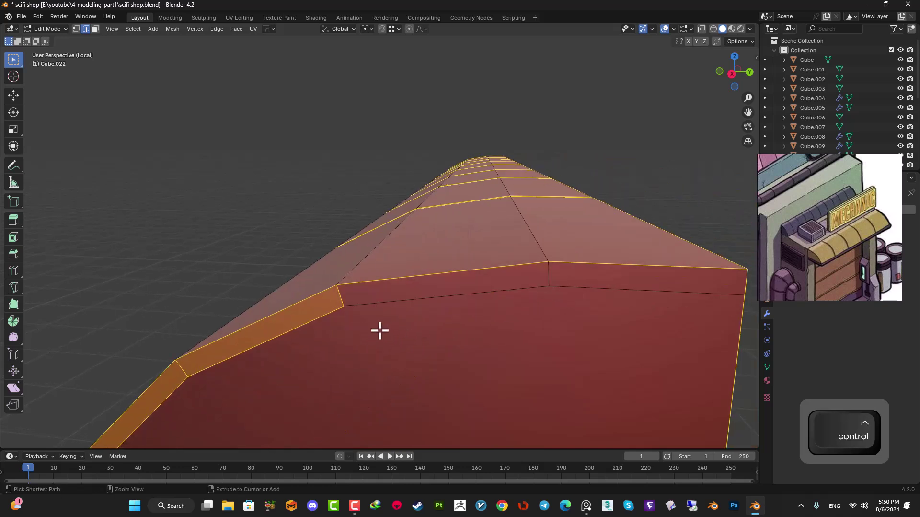
left_click(288, 321, "ctrl")
left_click_drag(198, 378, 185, 391, "ctrl")
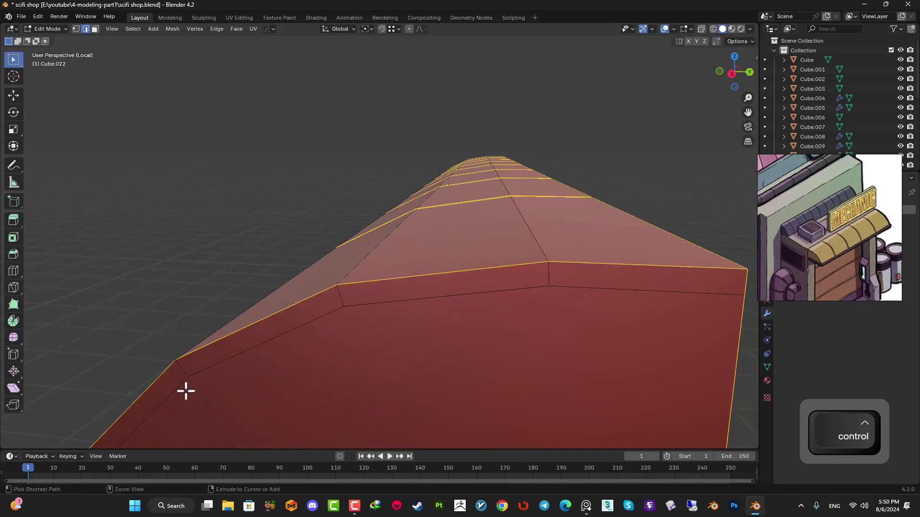
scroll(343, 385, "down", 8)
middle_click_drag(343, 385, 366, 261, "shift")
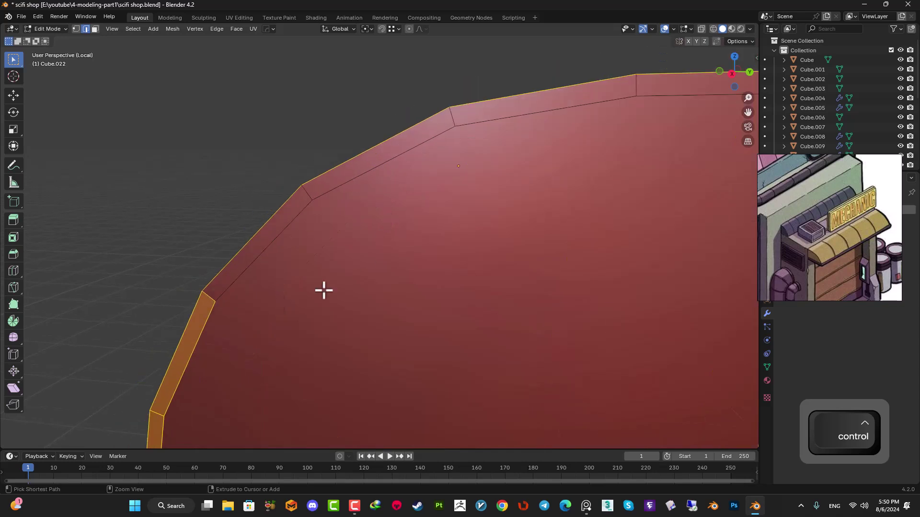
left_click_drag(211, 321, 214, 325, "ctrl")
middle_click_drag(290, 355, 349, 311, "shift")
left_click_drag(517, 118, 507, 124, "ctrl")
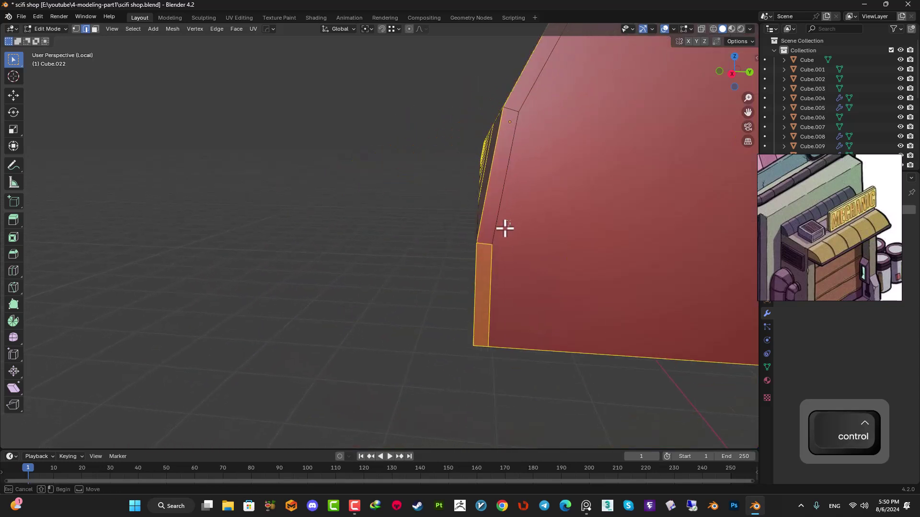
left_click_drag(489, 250, 493, 253, "ctrl")
Step: From the bottom view, deselect the crosswise gap edges between the panels on the underside
middle_click_drag(492, 253, 324, 140)
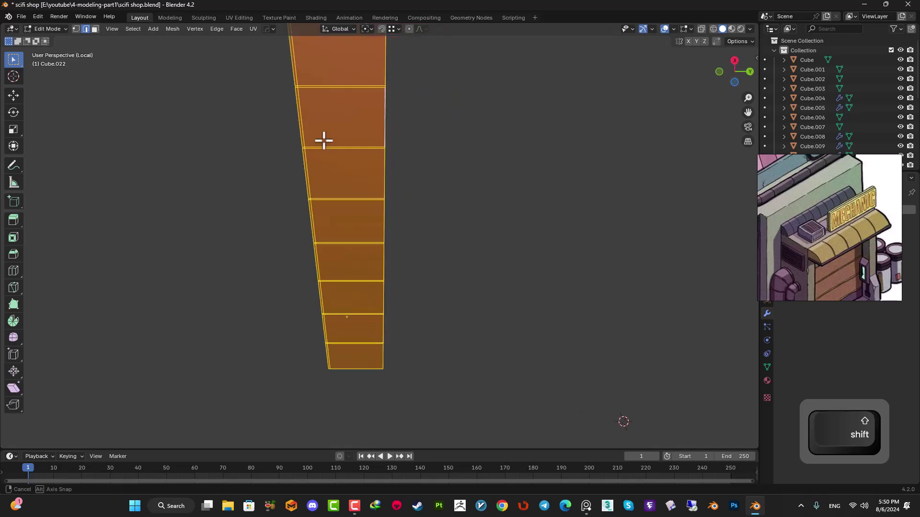
key("ctrl+KP_7")
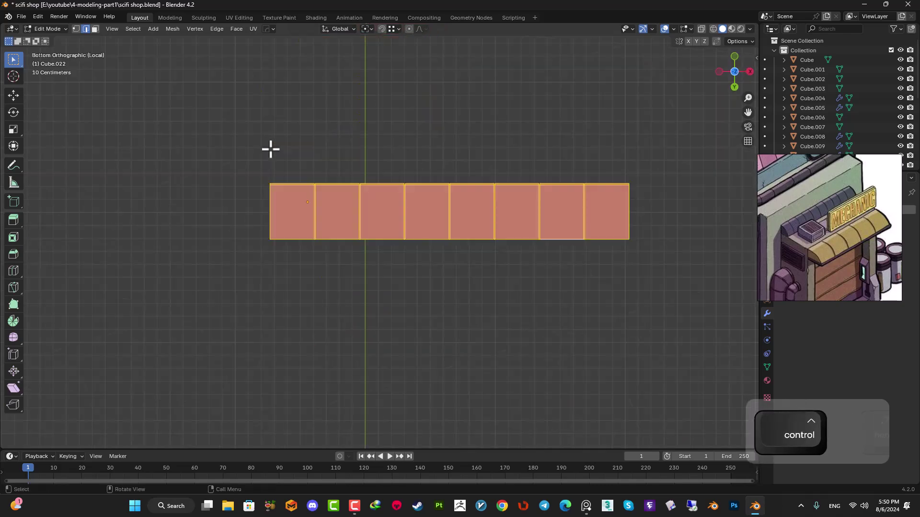
middle_click_drag(423, 201, 376, 254, "shift")
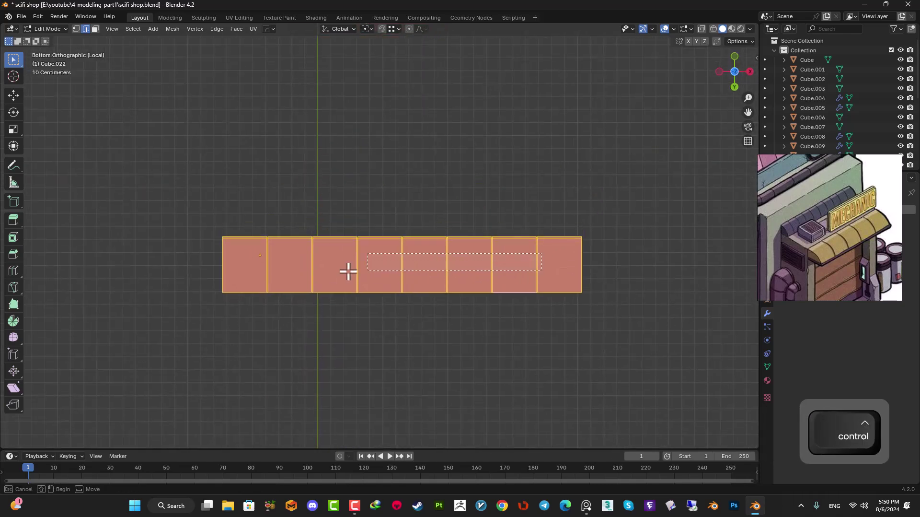
left_click_drag(266, 274, 266, 273, "ctrl")
Step: Deselect the inner rim edges along the underside's front border for the first four panels
middle_click_drag(306, 275, 341, 262)
scroll(340, 261, "up", 6)
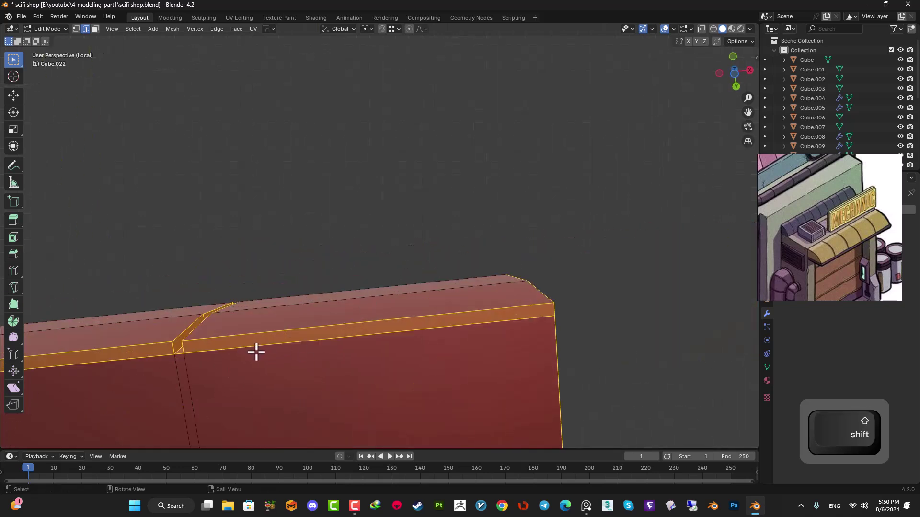
left_click_drag(288, 361, 287, 365, "ctrl")
left_click_drag(155, 352, 151, 377, "ctrl")
middle_click_drag(126, 377, 433, 282, "shift")
left_click_drag(387, 268, 360, 303, "ctrl")
middle_click_drag(253, 297, 399, 288, "shift")
left_click_drag(360, 280, 312, 302, "ctrl")
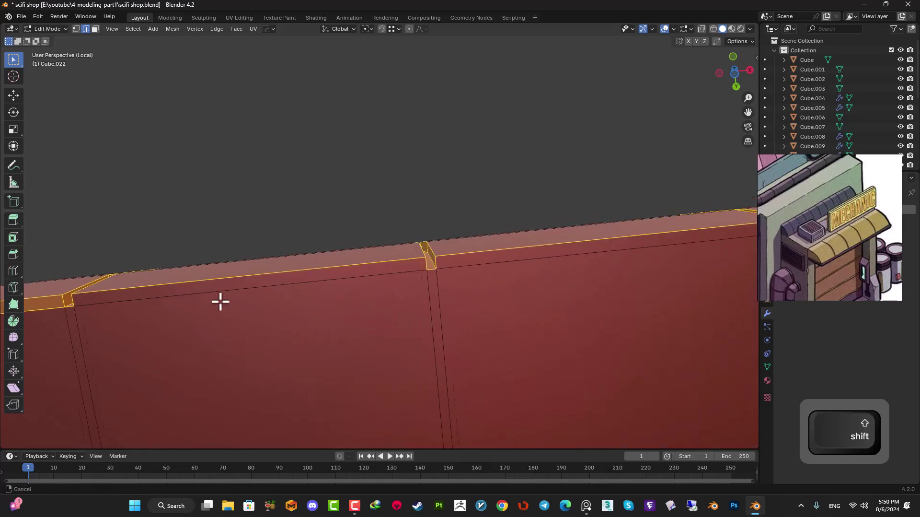
Step: Deselect the inner rim edges along the underside's front border for the remaining four panels
middle_click_drag(203, 302, 354, 294, "shift")
left_click_drag(319, 316, 312, 318, "ctrl")
middle_click_drag(302, 320, 456, 298, "shift")
left_click_drag(396, 289, 318, 330, "ctrl")
middle_click_drag(281, 339, 414, 289, "shift")
left_click_drag(416, 280, 407, 300, "ctrl")
middle_click_drag(407, 300, 384, 305, "shift")
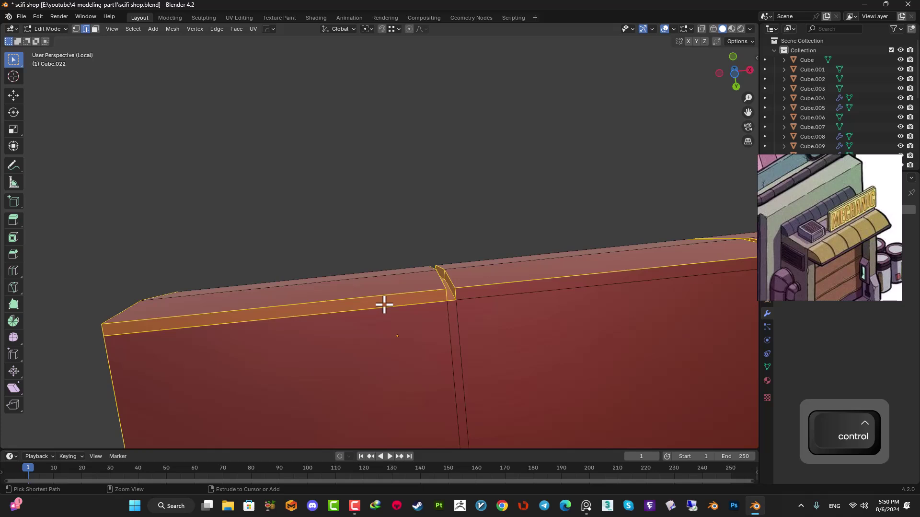
left_click_drag(384, 305, 406, 319, "ctrl")
Step: Deselect the short crosswise edges inside the gaps between the raised panels, from the curved front up to the ridge
middle_click_drag(407, 318, 493, 300)
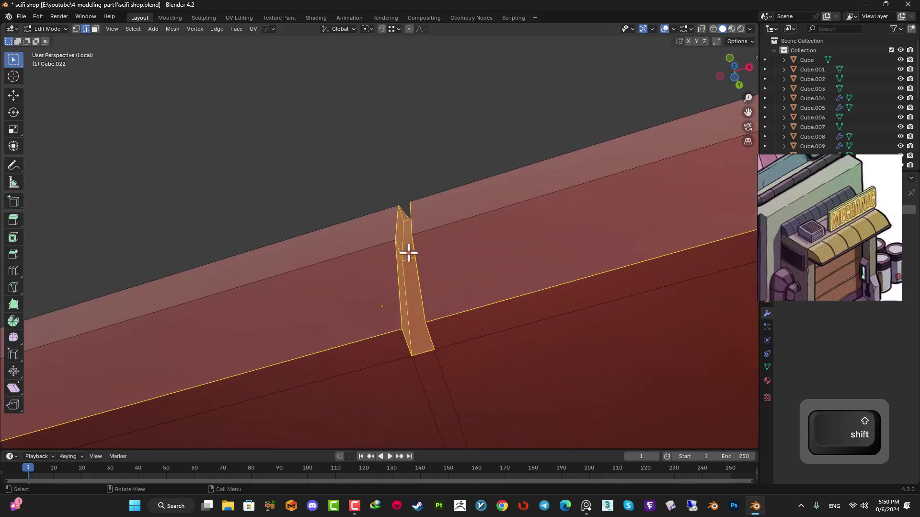
left_click(411, 260, "alt+shift")
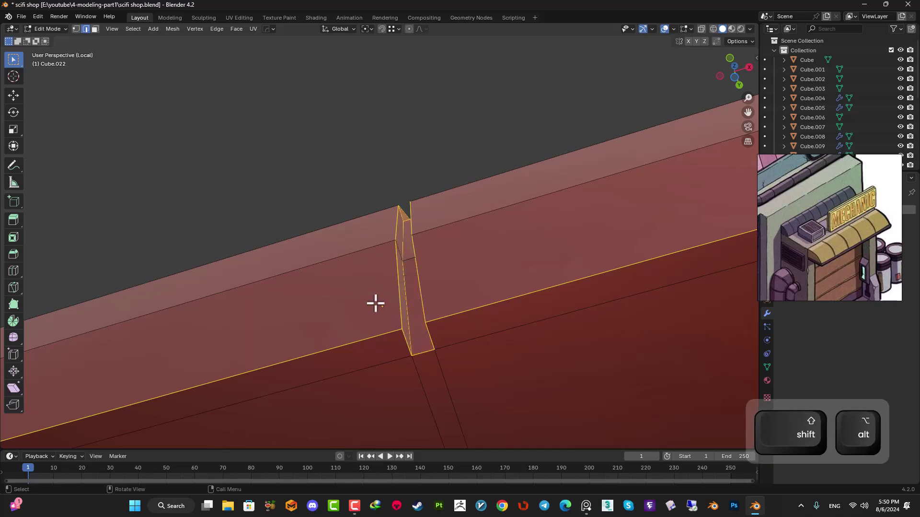
key("KP_1")
scroll(378, 302, "down", 4)
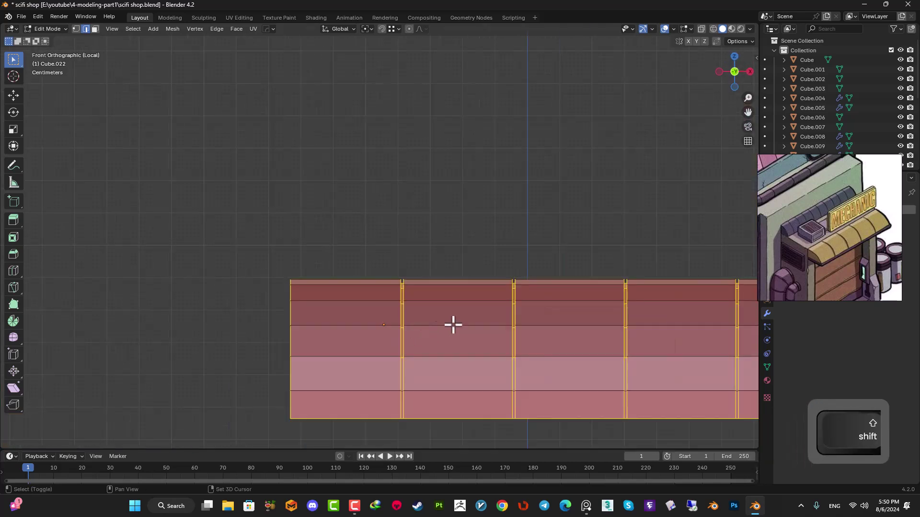
middle_click_drag(404, 380, 415, 261, "shift")
scroll(415, 261, "up", 5)
scroll(449, 221, "up", 4)
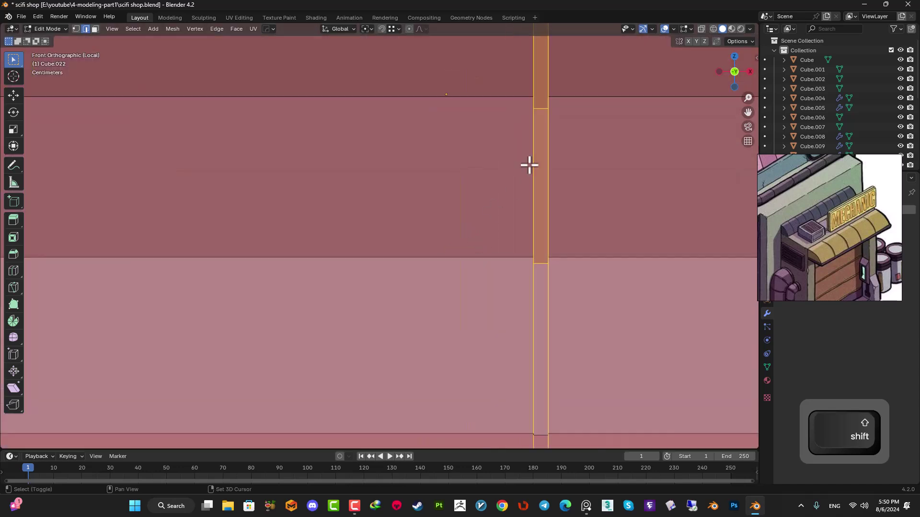
middle_click_drag(530, 164, 493, 302, "shift")
left_click(498, 238, "alt+shift")
left_click(496, 153, "alt+shift")
middle_click_drag(490, 83, 447, 304, "shift")
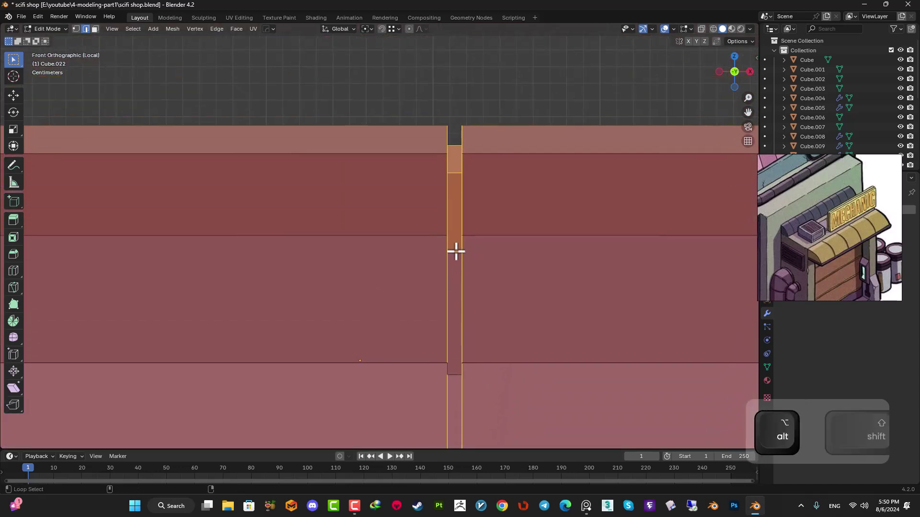
left_click(455, 251, "alt+shift")
left_click(454, 175, "alt+shift")
scroll(435, 222, "down", 5)
scroll(431, 221, "up", 5)
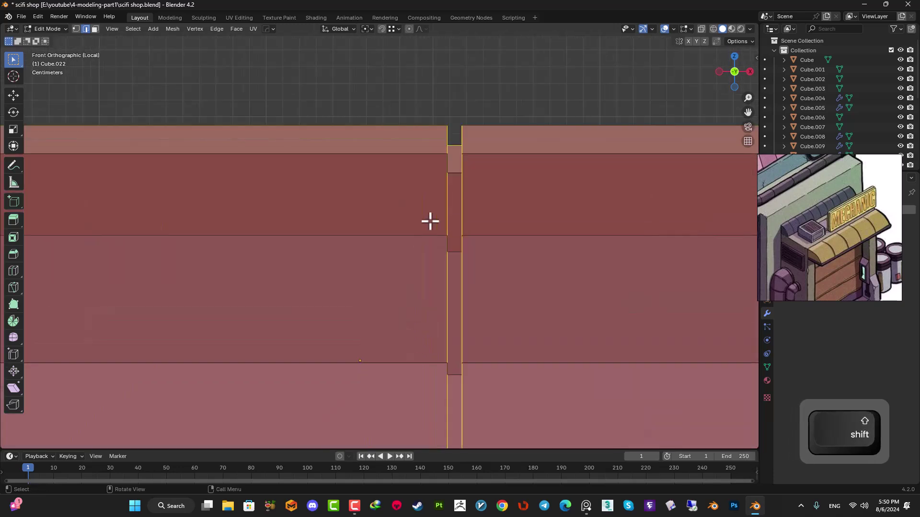
Step: Inspect the remaining panel gaps and the end cap for stray crosswise edges still in the selection
middle_click_drag(462, 227, 436, 223)
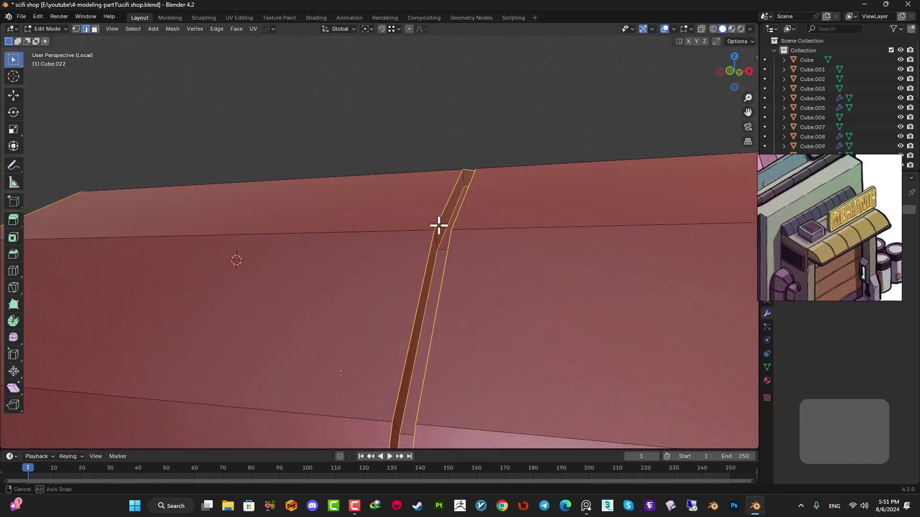
key("KP_1")
scroll(438, 243, "down", 6)
middle_click_drag(484, 207, 218, 157, "shift")
scroll(312, 168, "up", 5)
scroll(313, 168, "down", 1)
middle_click_drag(312, 168, 363, 217, "shift")
scroll(338, 178, "up", 3)
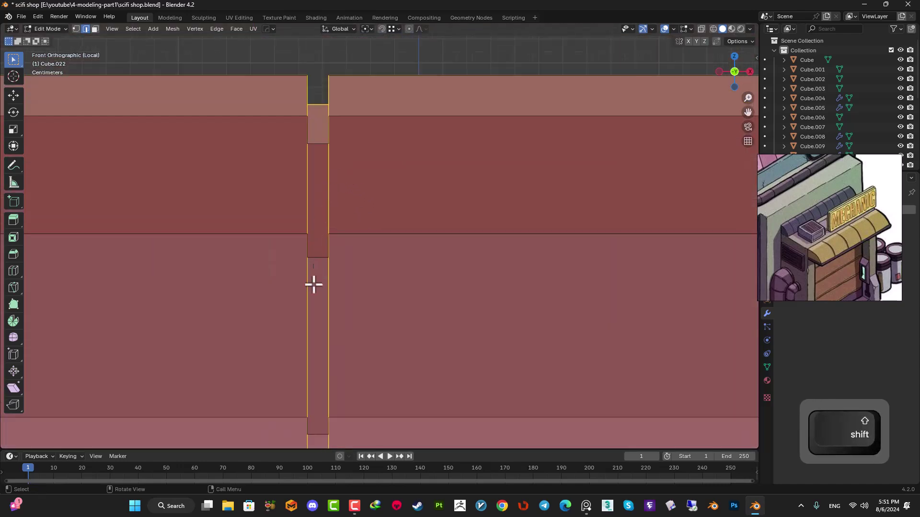
scroll(315, 273, "down", 6)
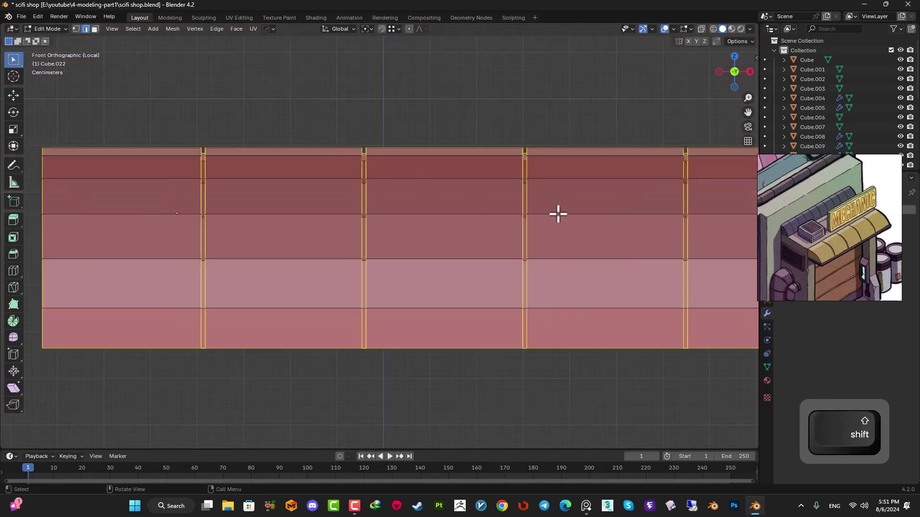
middle_click_drag(556, 211, 153, 263)
middle_click_drag(441, 369, 320, 288, "shift")
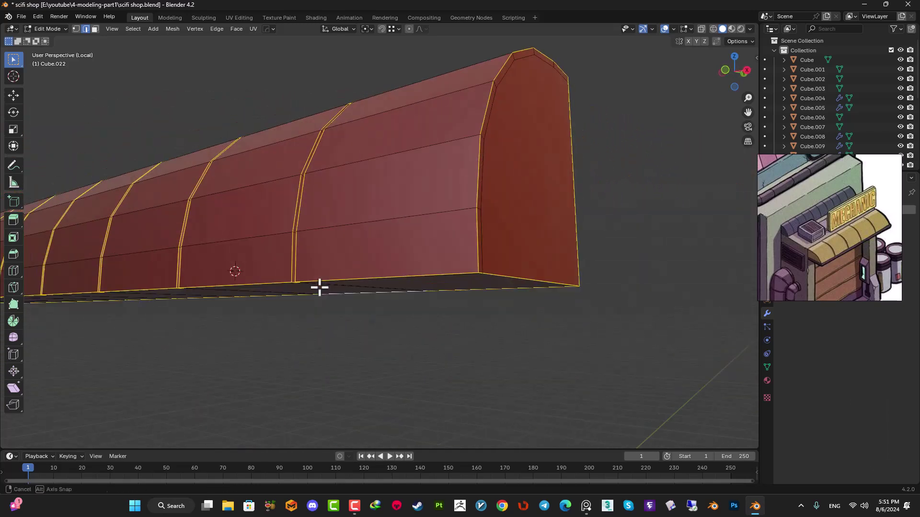
Step: Apply all transforms to the rounded roof piece in Object Mode
key("Tab")
key("ctrl+a")
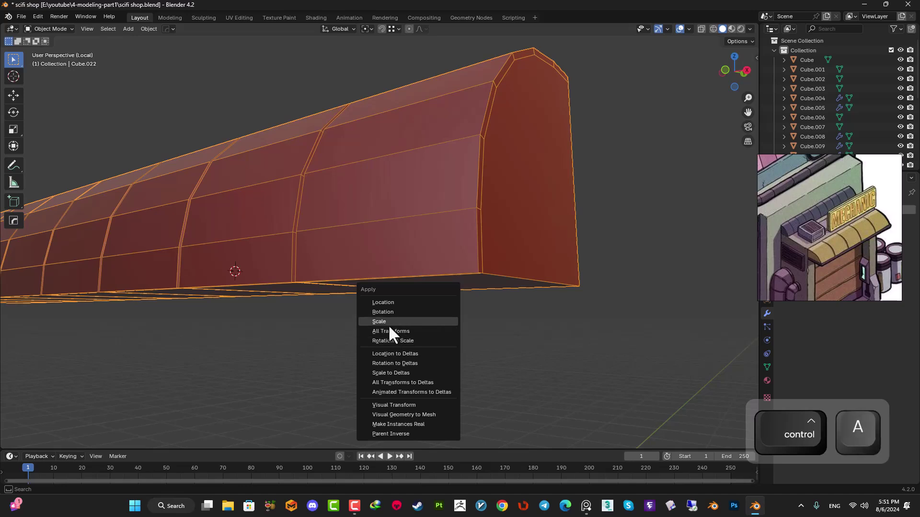
left_click(398, 328)
Step: Bevel the selected panel border edges with an offset of about 0.0005 m and one segment
key("Tab")
scroll(484, 270, "up", 5)
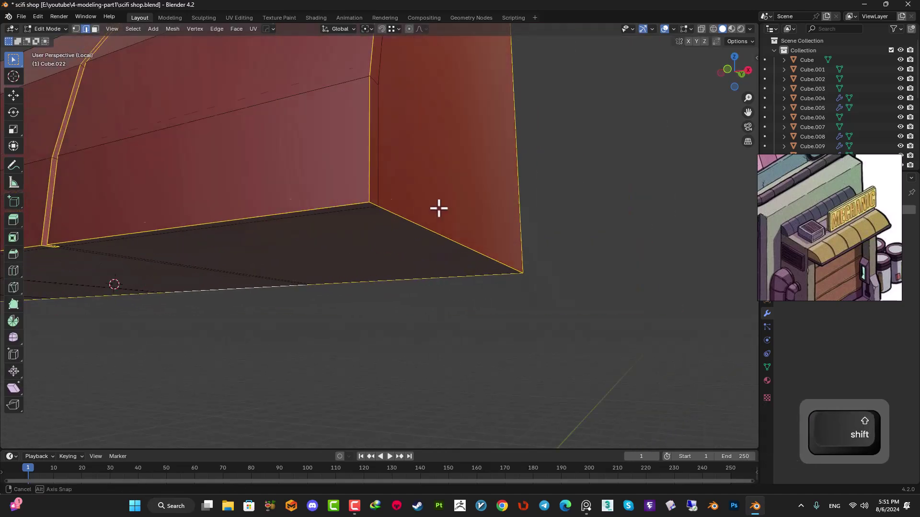
middle_click_drag(426, 191, 499, 192)
key("ctrl+b")
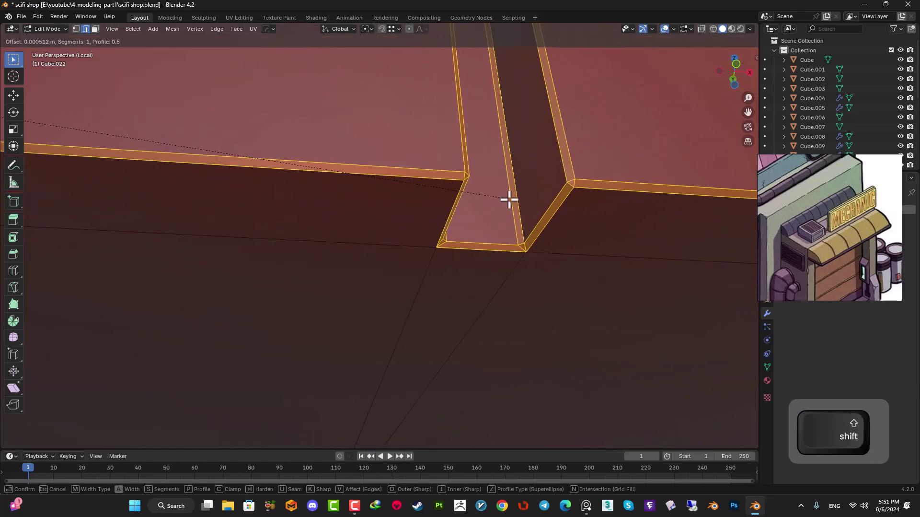
left_click(509, 198)
scroll(507, 197, "down", 4)
middle_click_drag(478, 209, 428, 211)
Step: Shade the roof piece auto smooth and leave local view to bring back the whole building
key("Tab")
right_click(430, 202)
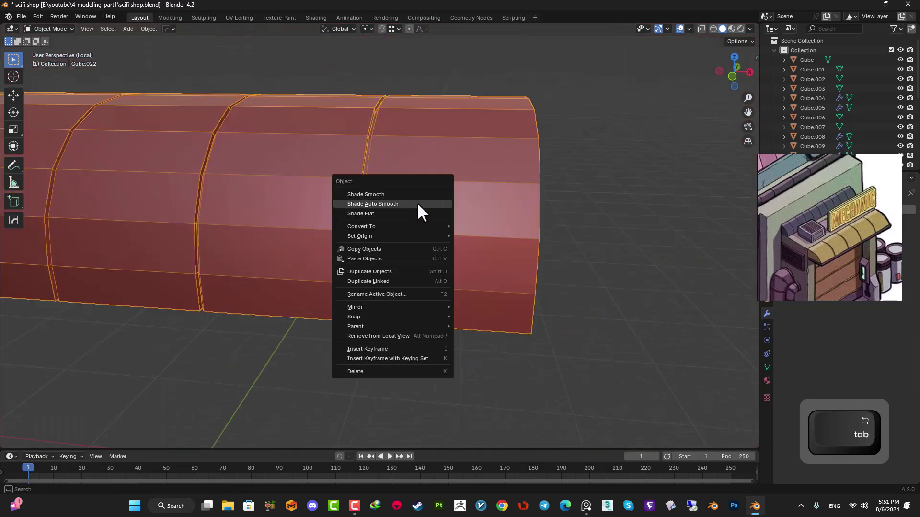
left_click(421, 208)
scroll(445, 226, "down", 3)
scroll(450, 229, "down", 4)
middle_click_drag(428, 238, 499, 258, "shift")
right_click_drag(797, 229, 819, 357)
key("slash")
Step: Examine the garage annex and its rounded roof piece on the building against the reference picture
middle_click_drag(490, 246, 600, 307)
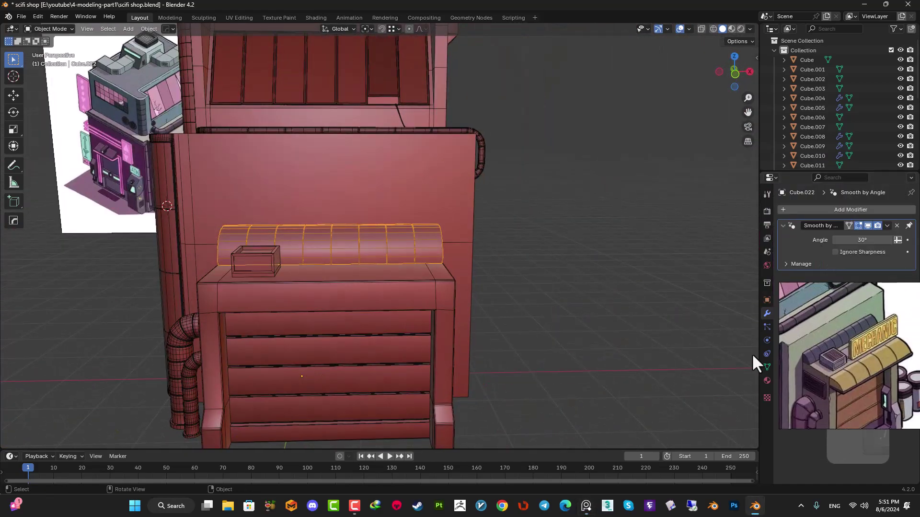
scroll(822, 352, "down", 2)
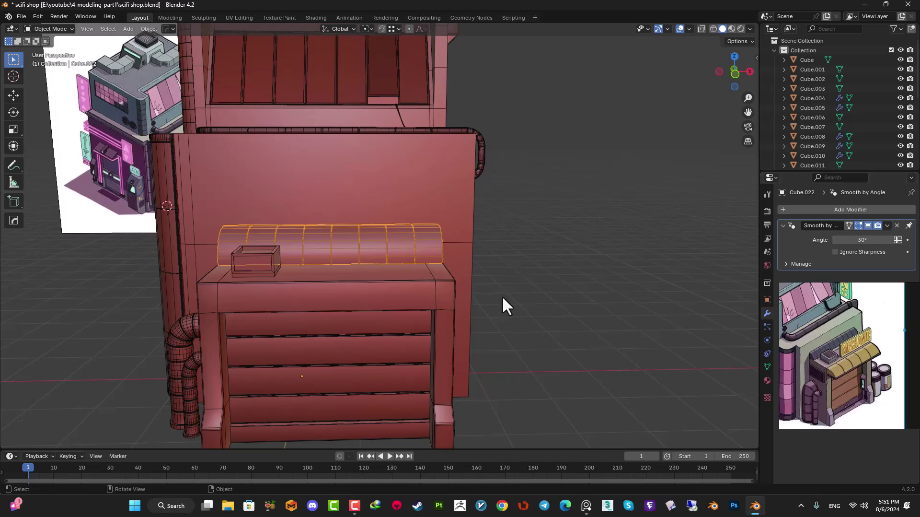
scroll(548, 307, "down", 5)
middle_click_drag(326, 248, 399, 255)
middle_click_drag(410, 214, 438, 264, "shift")
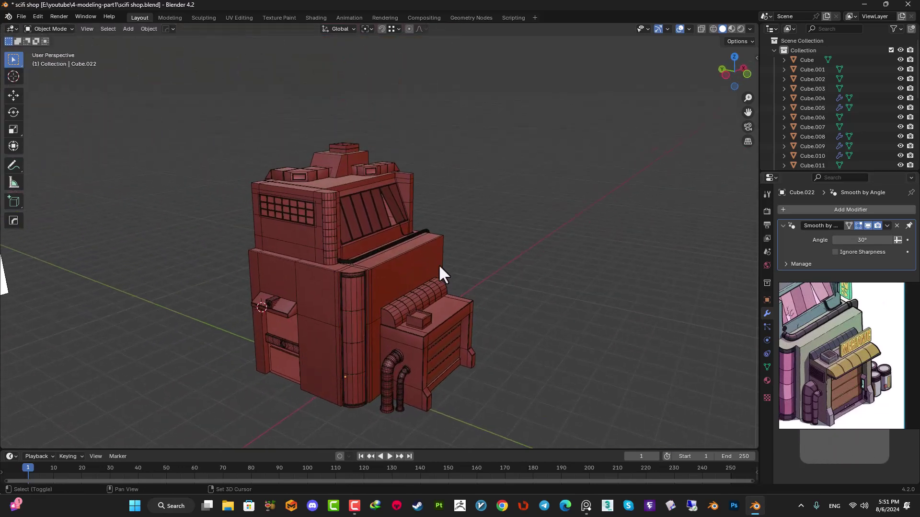
middle_click_drag(467, 311, 464, 229, "shift")
scroll(415, 258, "up", 3)
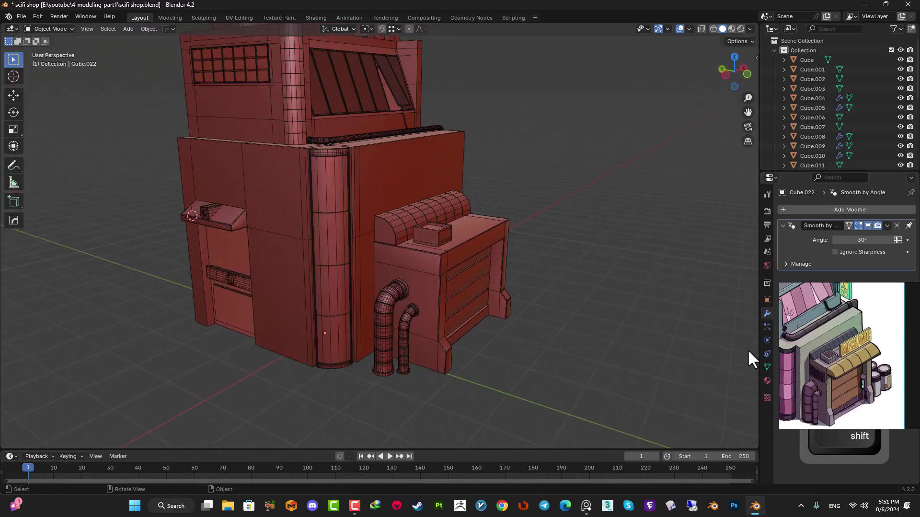
scroll(582, 247, "down", 3)
scroll(480, 249, "up", 4)
scroll(829, 338, "up", 2)
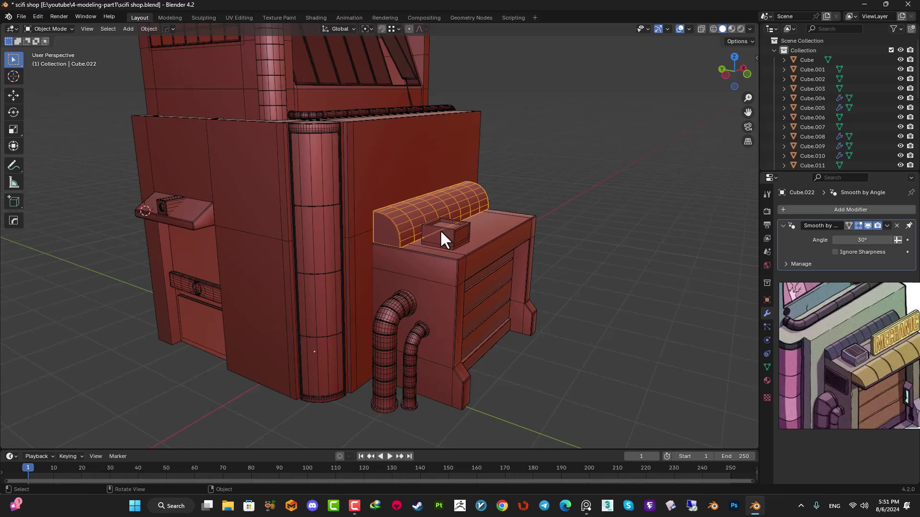
Step: Move the rounded roof piece up about 0.79 m along Z, clear of the garage annex
key("g")
key("z")
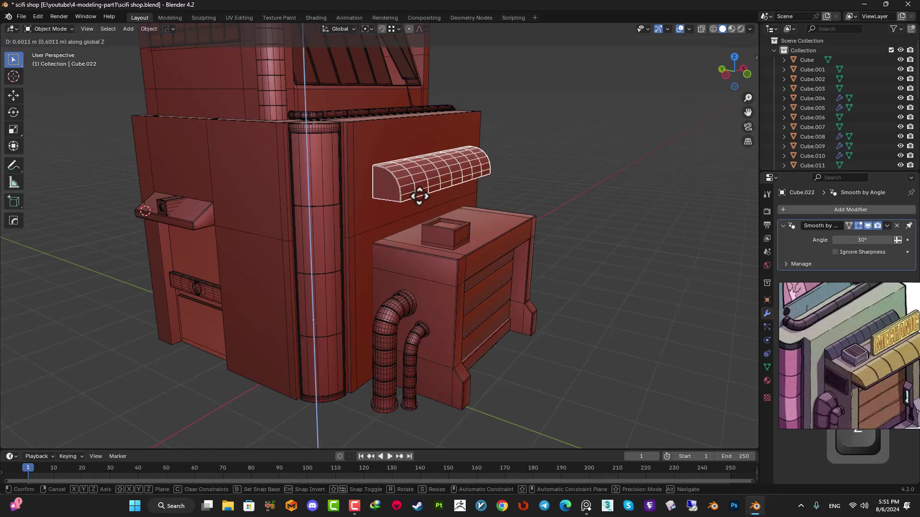
left_click(415, 189)
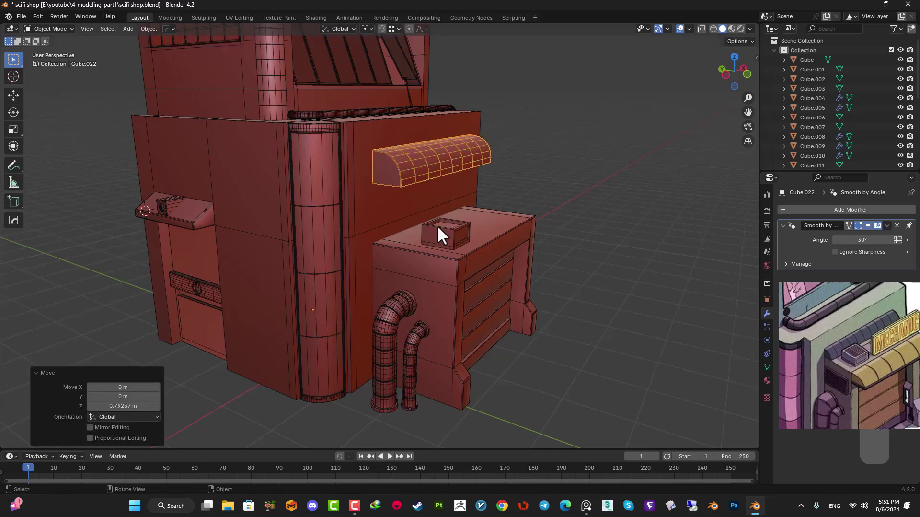
Step: Select the garage annex, its shutter, rooftop box and two pipes, and scale all their geometry by about 1.187 along Z
left_click(452, 237)
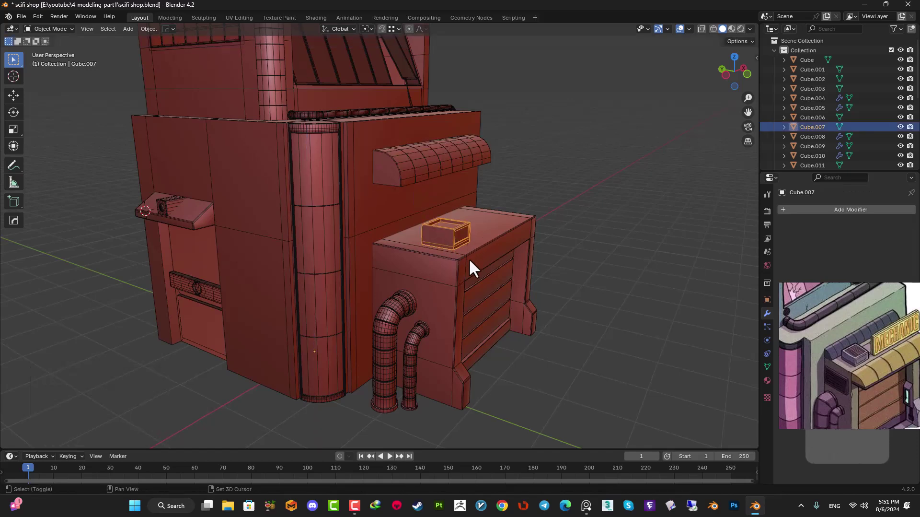
left_click(463, 260, "shift")
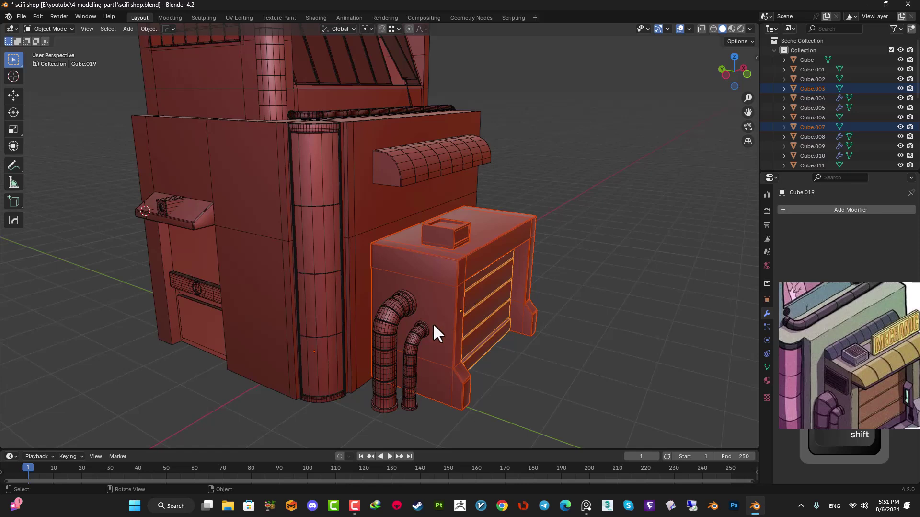
left_click(417, 343, "shift")
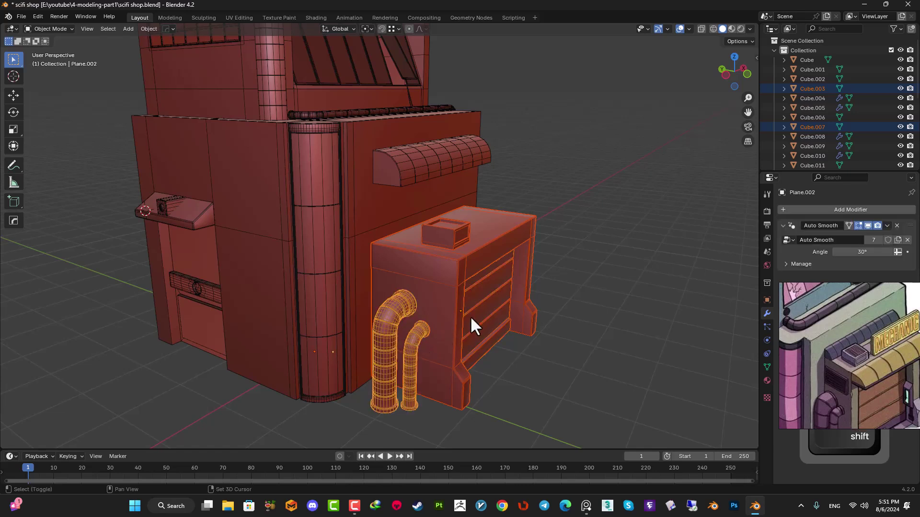
key("Tab")
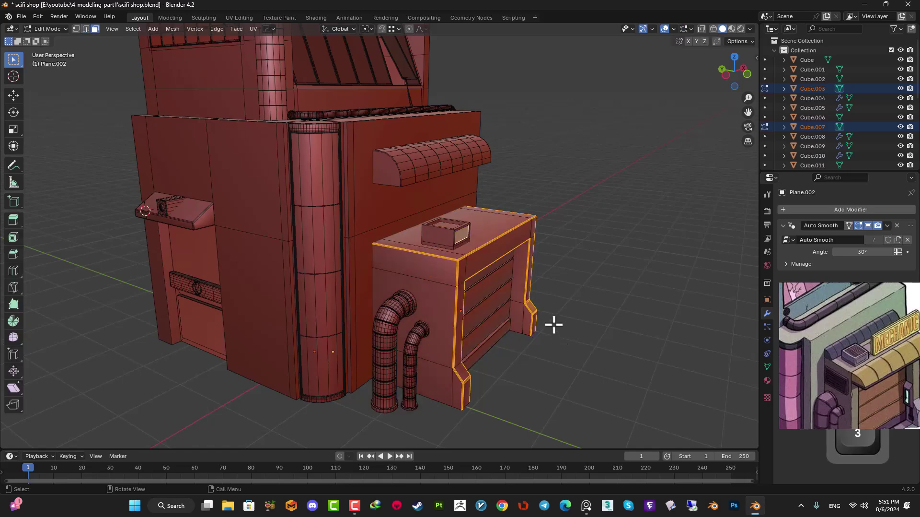
key("a")
key("s")
key("z")
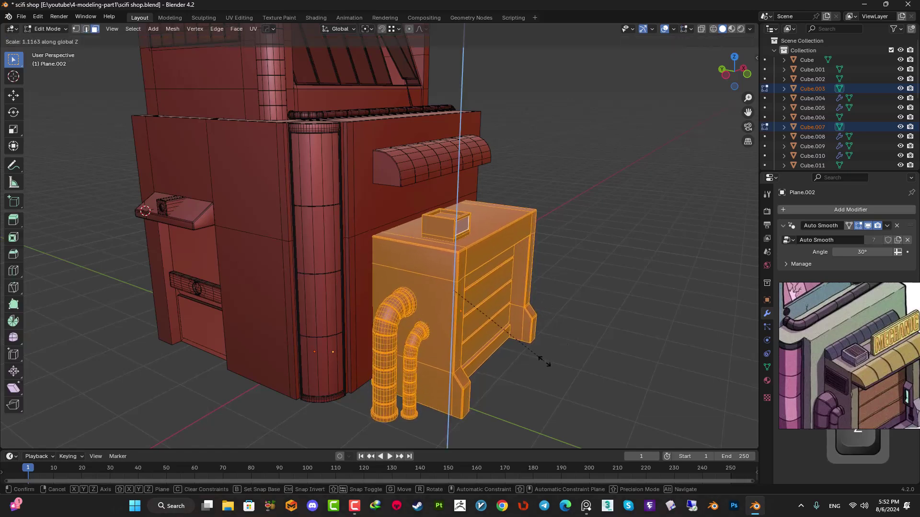
left_click(543, 373)
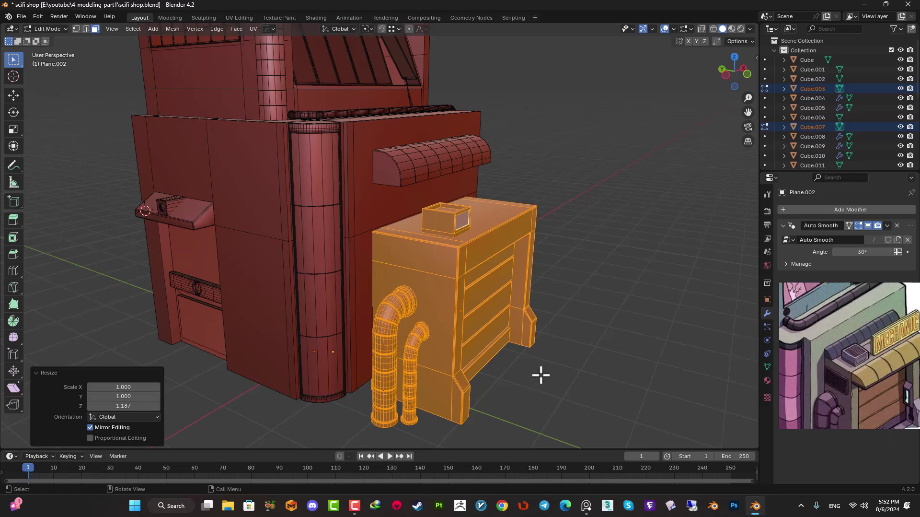
Step: From the right view, raise the annex geometry about 0.214 m along Z to align its base with the main building's base
key("KP_3")
key("KP_Decimal")
scroll(463, 320, "up", 3)
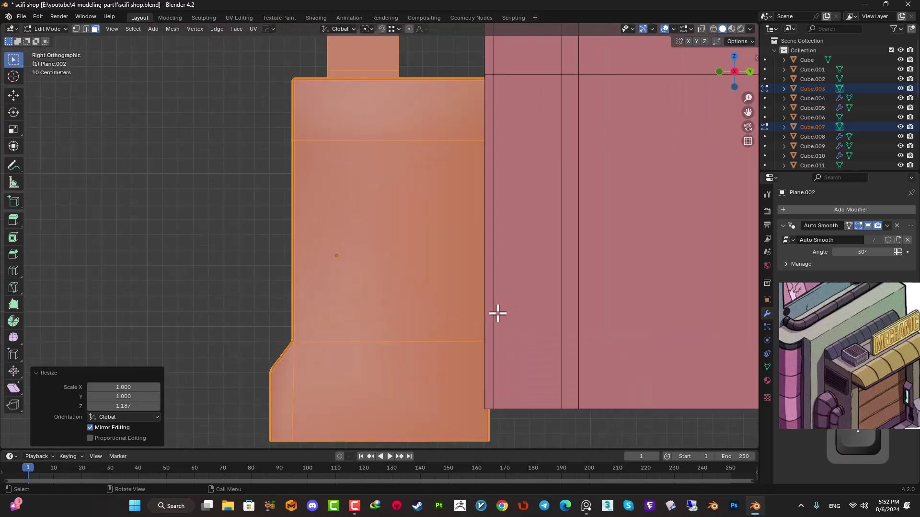
middle_click_drag(541, 299, 471, 339, "shift")
scroll(470, 339, "down", 1)
key("g")
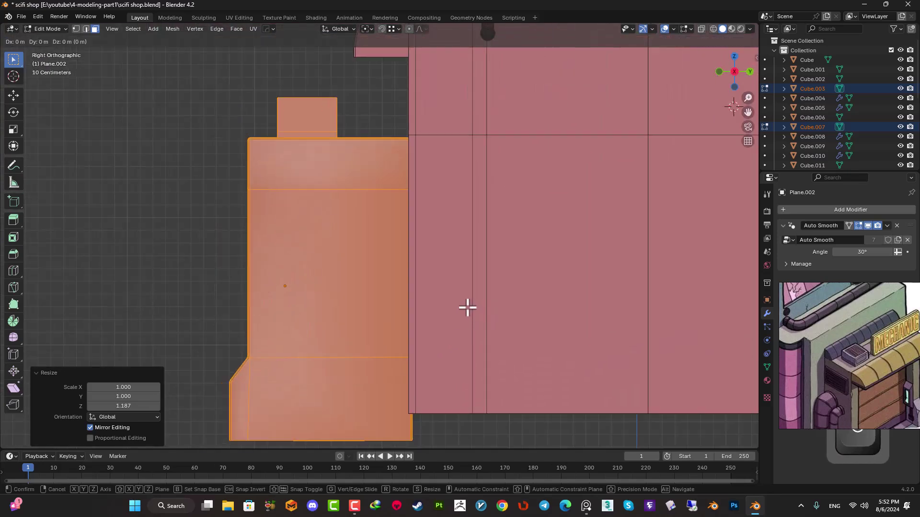
key("z")
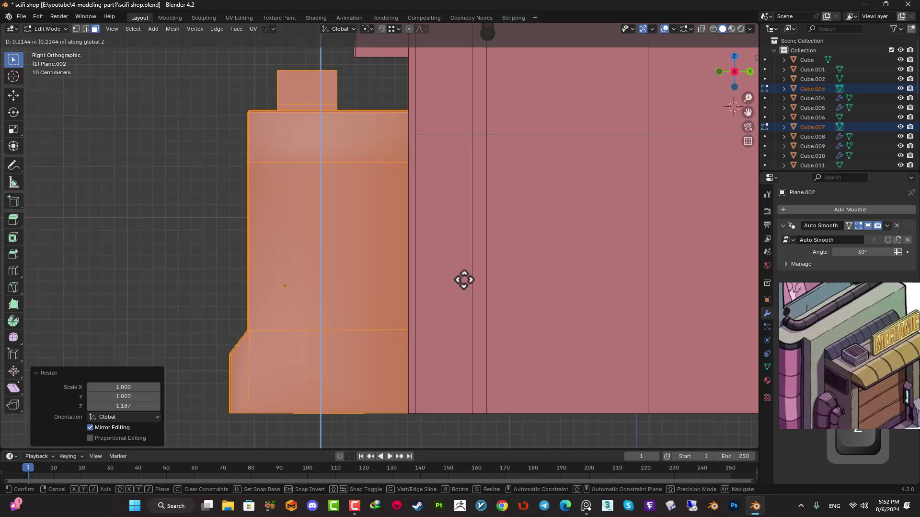
left_click(464, 279)
Step: Scale the annex geometry by about 1.072 along Z to make it slightly taller
scroll(383, 221, "down", 3)
middle_click_drag(285, 167, 315, 184)
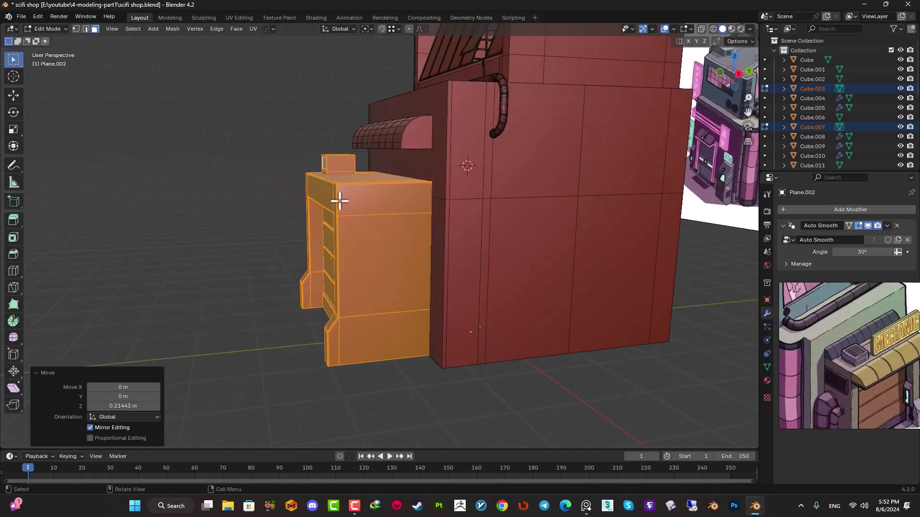
key("s")
key("z")
left_click(452, 245)
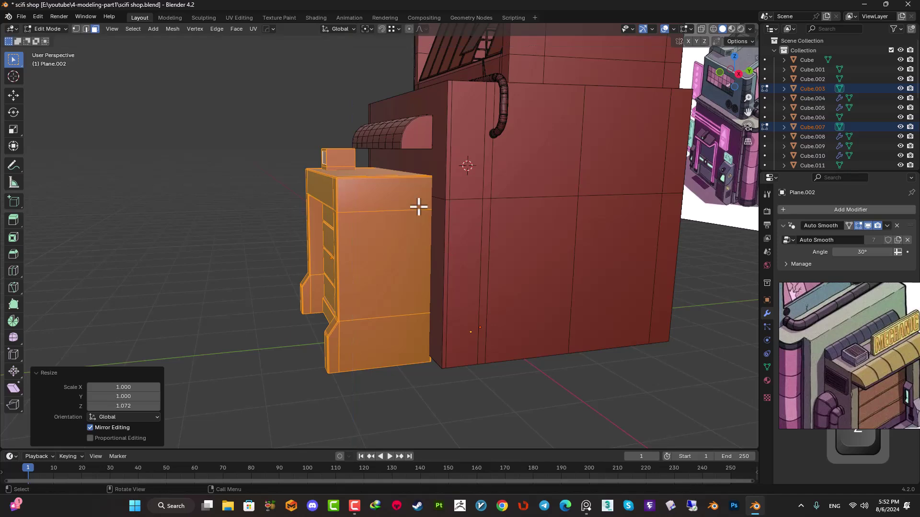
Step: From the right view, raise the taller annex about 0.104 m along Z until its base meets the building's base line
key("KP_3")
scroll(404, 167, "up", 2)
scroll(394, 208, "up", 4)
scroll(395, 207, "down", 3)
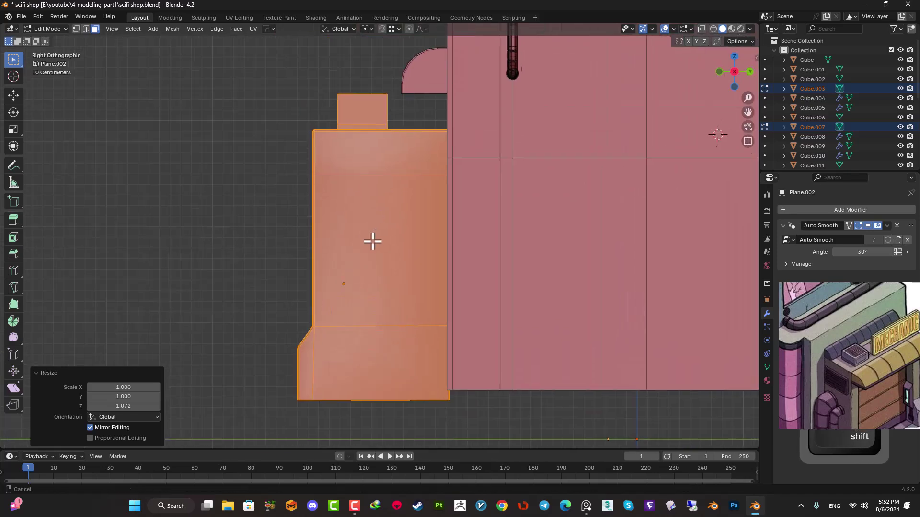
key("g")
key("z")
key("ctrl")
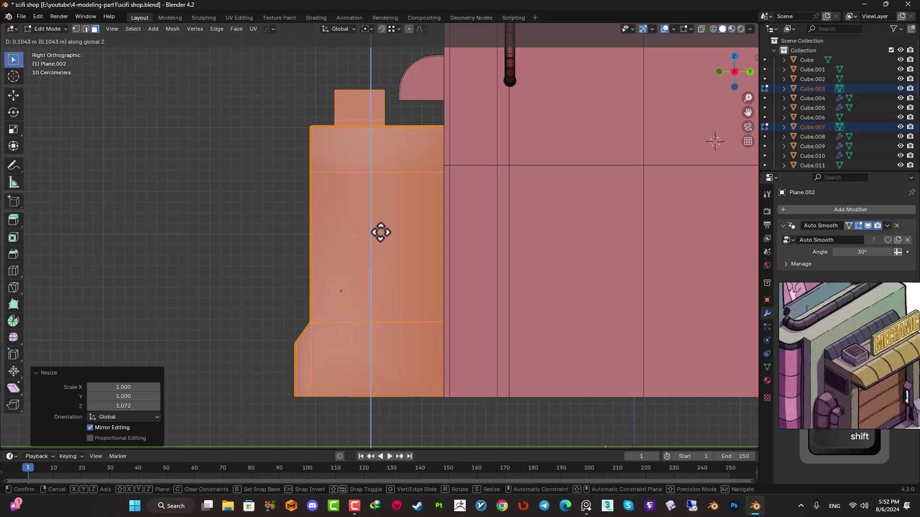
left_click(380, 232)
Step: Lower the rounded segmented roof piece about 0.235 m along Z until it rests on the annex top, and save the file
key("Tab")
left_click(423, 86)
middle_click_drag(423, 85, 393, 214, "shift")
scroll(393, 213, "up", 4)
key("shift+d")
key("z")
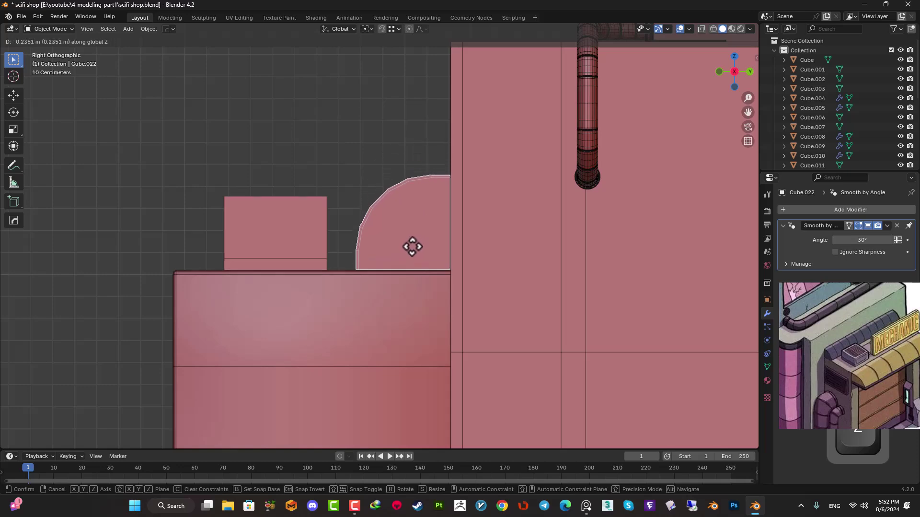
left_click(413, 244)
middle_click_drag(401, 236, 543, 271)
left_click(543, 269)
scroll(539, 269, "down", 5)
scroll(524, 240, "up", 6)
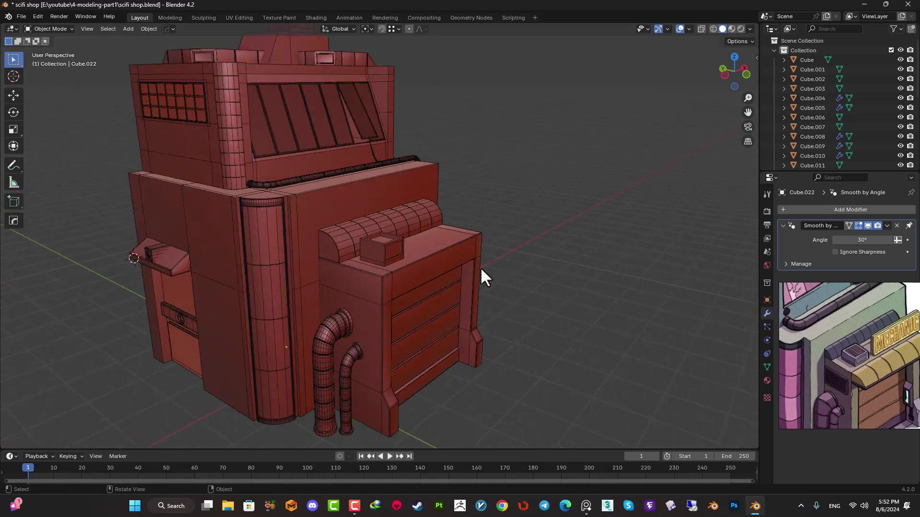
key("ctrl+s")
Step: Scale the geometry of the annex's two side pipes by about 1.3 along Y to thicken them, and save the file
middle_click_drag(532, 316, 568, 255, "shift")
scroll(431, 292, "up", 2)
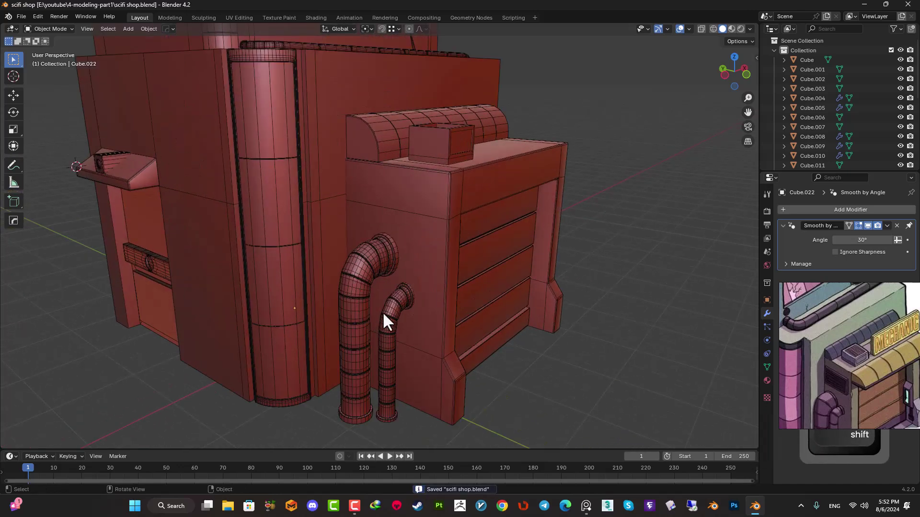
middle_click_drag(370, 311, 428, 269, "shift")
left_click(411, 269)
key("Tab")
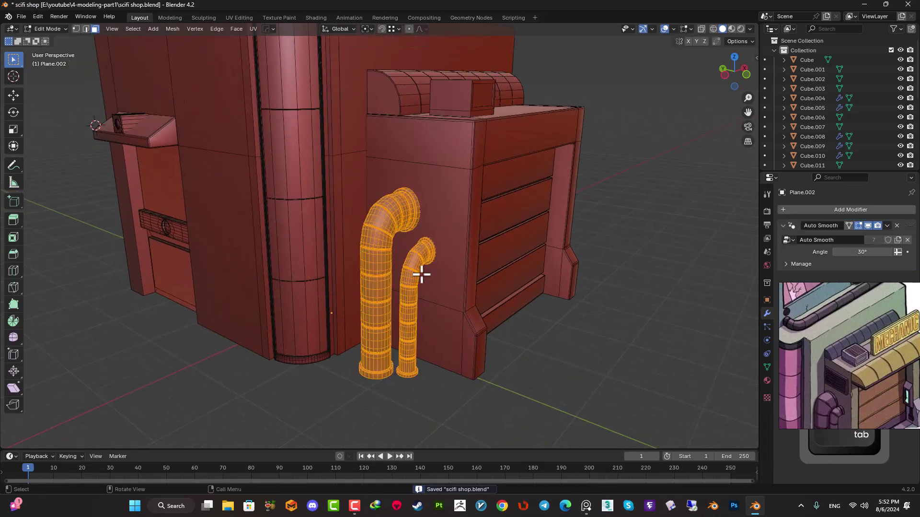
key("s")
key("y")
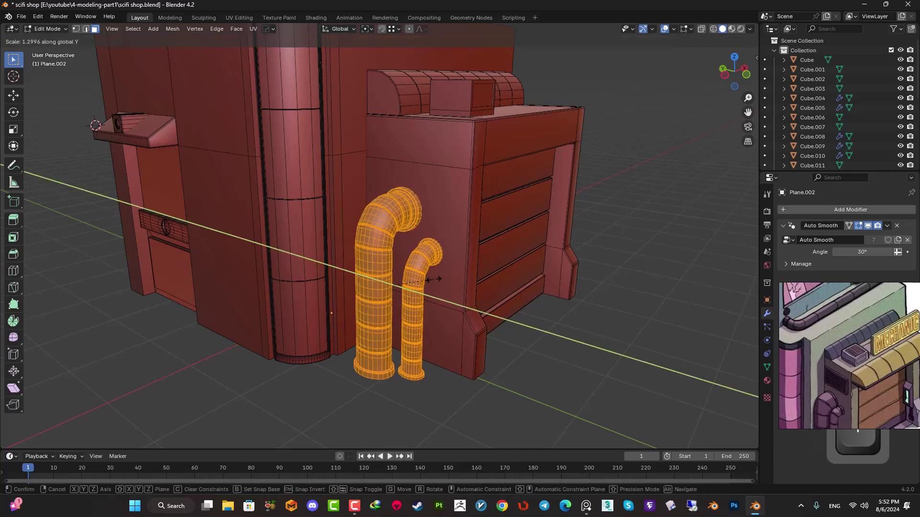
left_click(436, 280)
key("Tab")
key("ctrl+s")
Step: Duplicate the rounded roof piece in the right view, moving the copy about -1.26 m in Y and -0.442 m in Z against the annex front
middle_click_drag(459, 250, 404, 278)
scroll(441, 272, "down", 3)
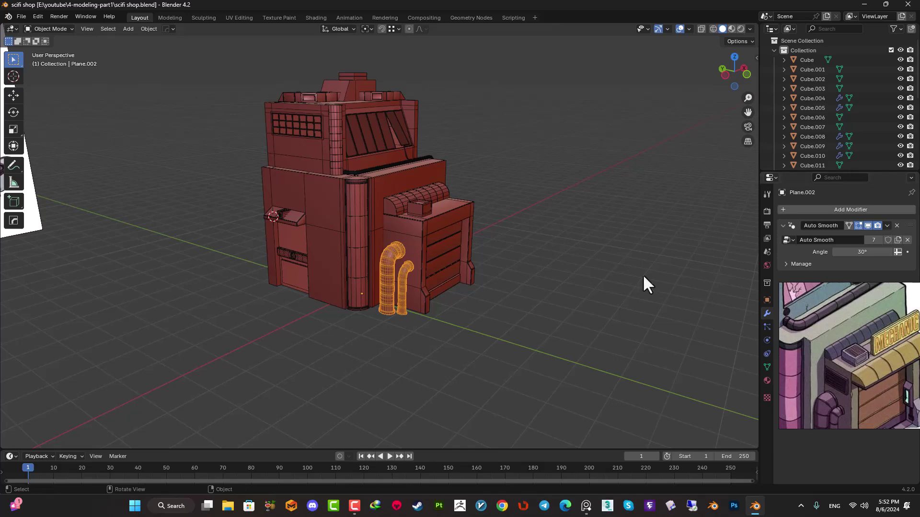
scroll(879, 360, "up", 3)
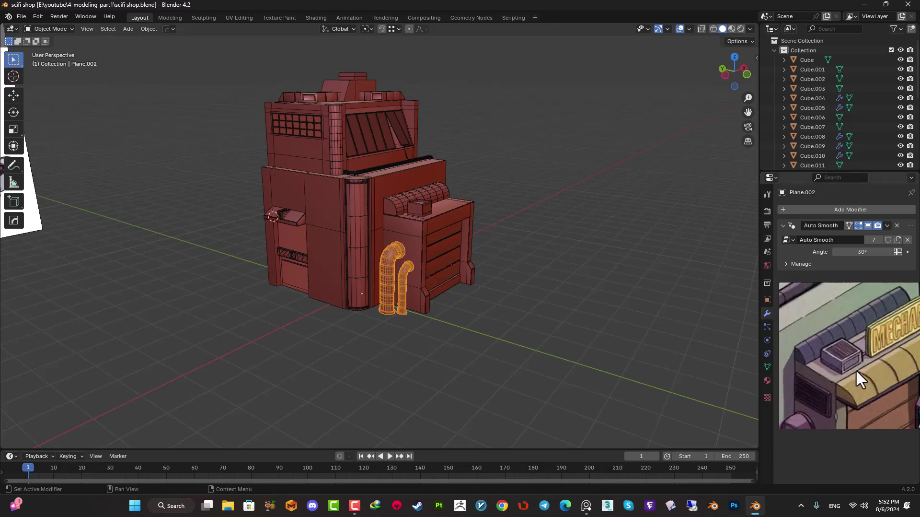
scroll(411, 271, "up", 4)
left_click(413, 252)
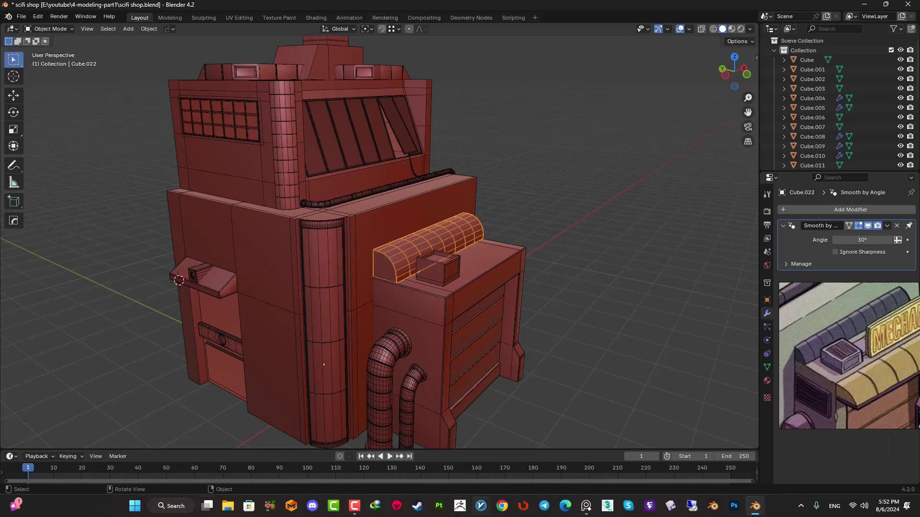
key("KP_3")
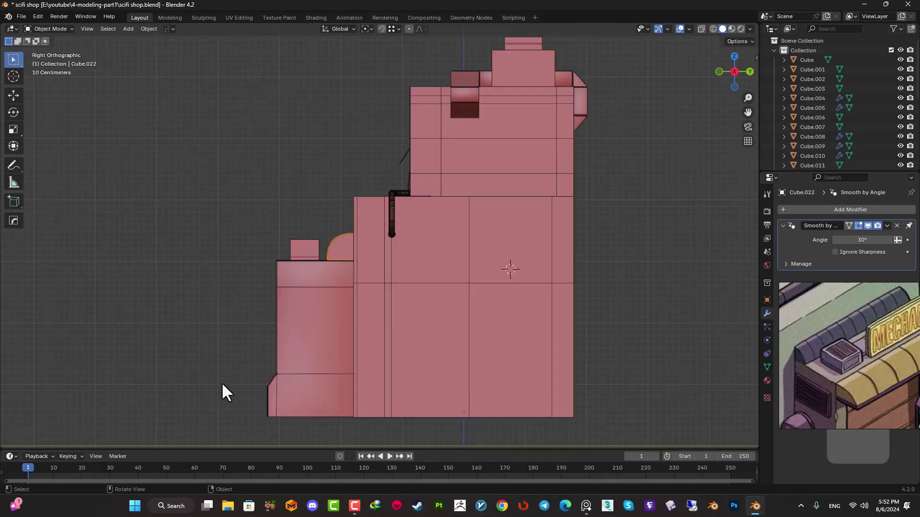
scroll(222, 382, "up", 5)
middle_click_drag(272, 276, 381, 211, "shift")
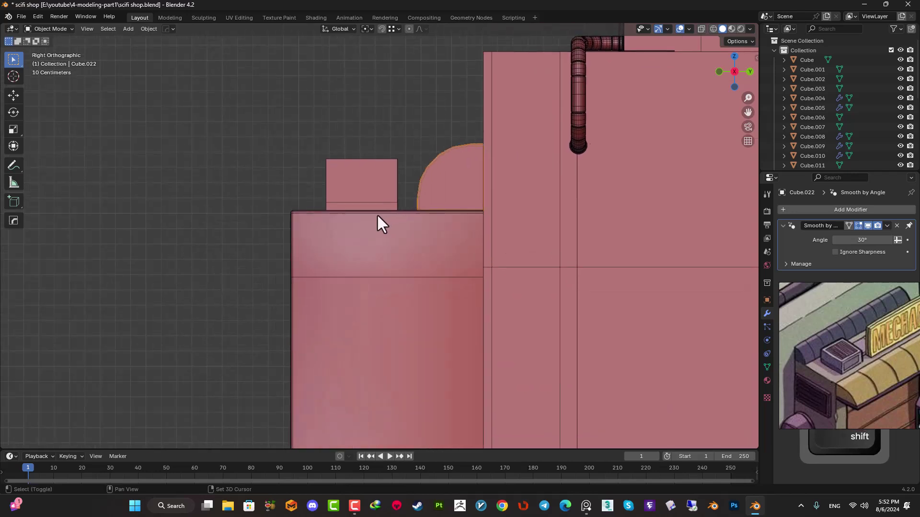
key("shift+d")
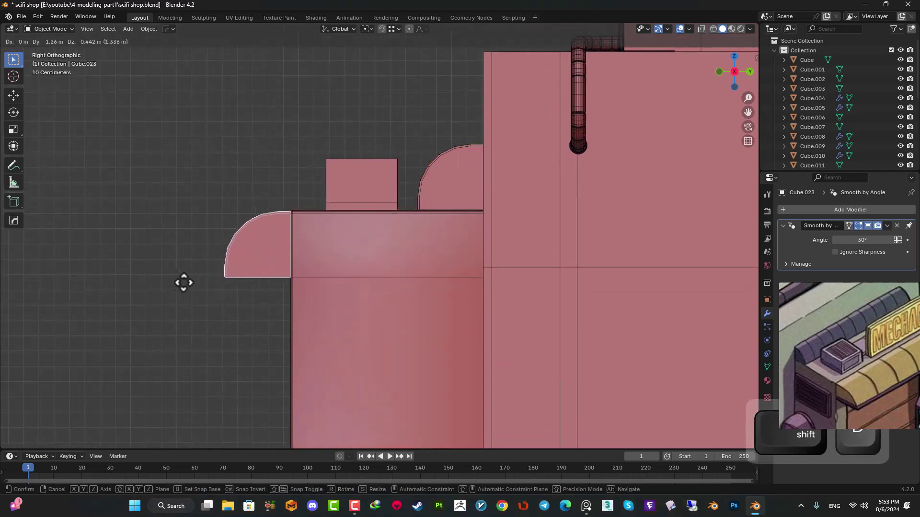
left_click(183, 282)
Step: Flatten the front canopy's geometry by scaling it 0.621 along Z, and raise it along Z level with the annex's top edge
scroll(278, 266, "down", 5)
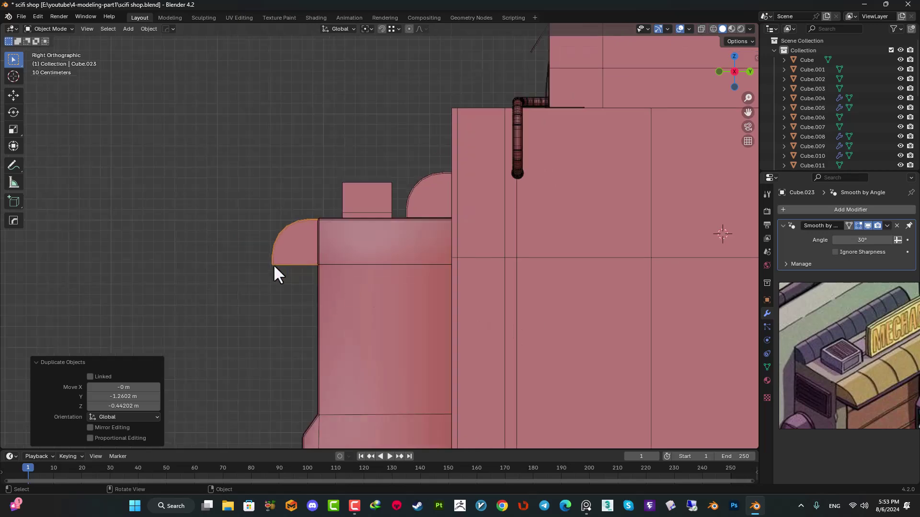
scroll(268, 280, "up", 6)
middle_click_drag(269, 280, 421, 302, "shift")
scroll(428, 280, "up", 4)
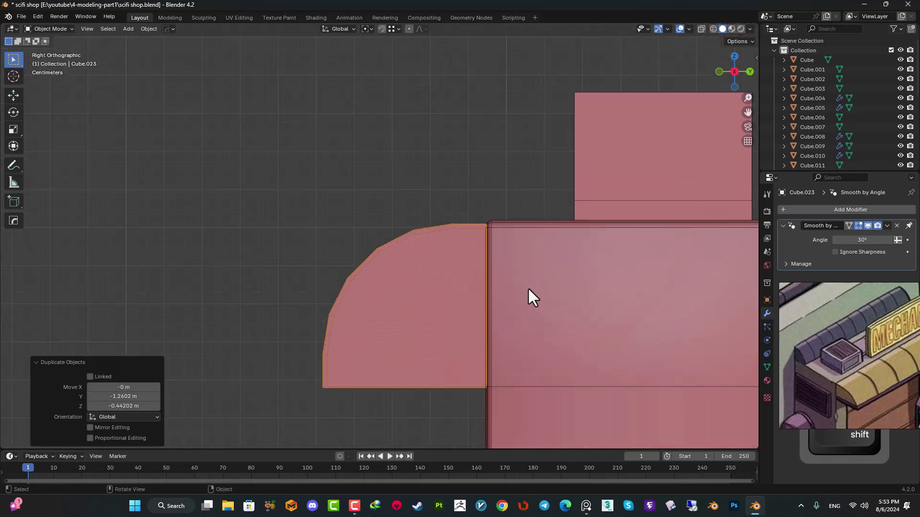
key("Tab")
key("a")
key("s")
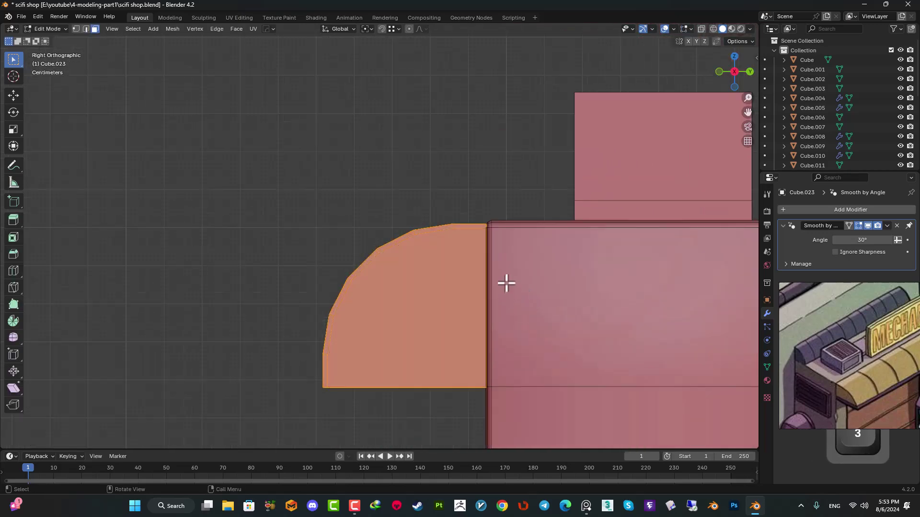
key("z")
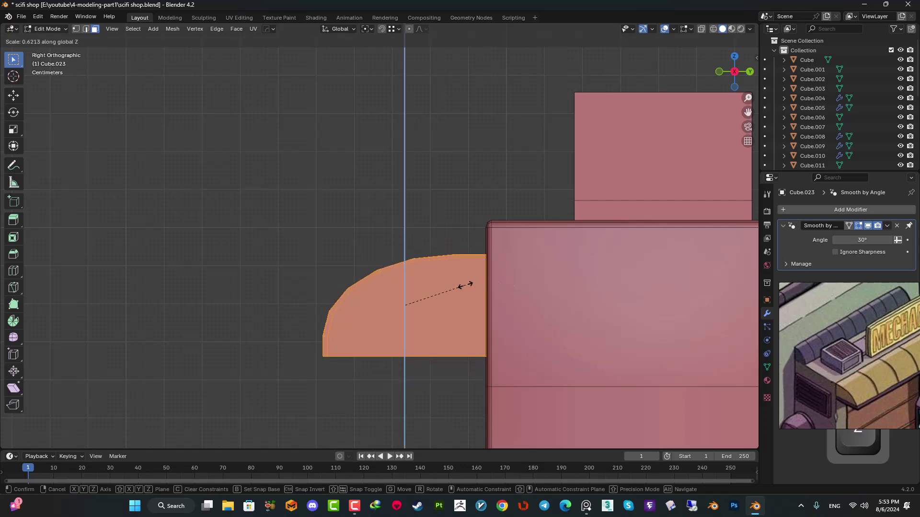
left_click(463, 286)
key("g")
key("z")
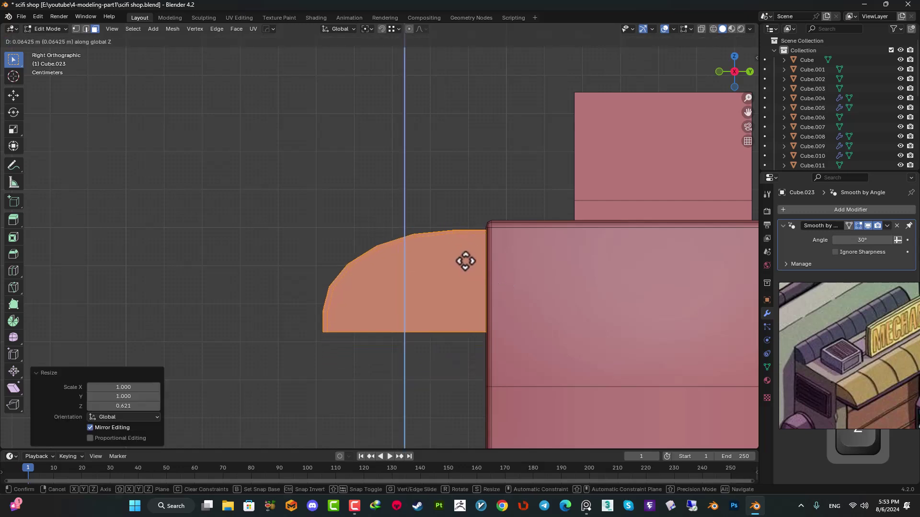
left_click(467, 254)
scroll(434, 283, "down", 2)
Step: Move the floating reference image up over the outliner and triangulate the front canopy's end cap on the side away from the pipes
left_click(407, 272)
middle_click_drag(406, 272, 424, 307)
scroll(412, 300, "up", 4)
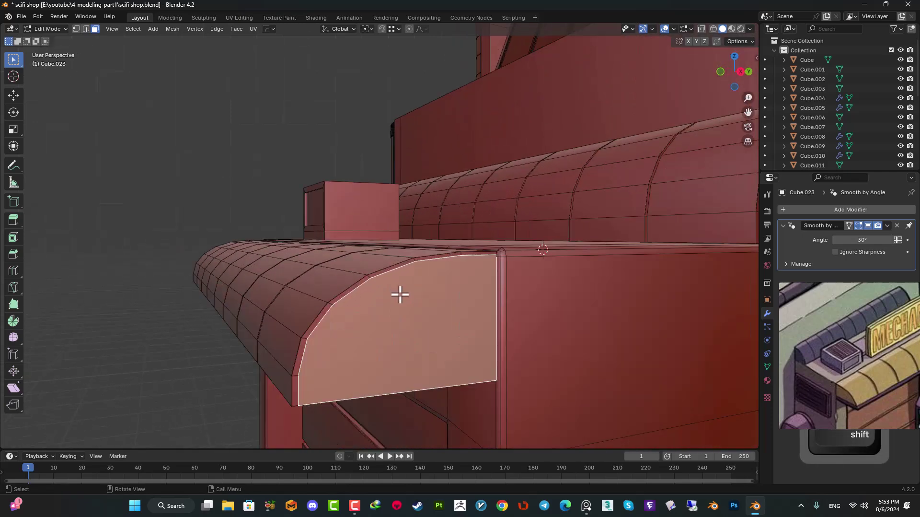
middle_click_drag(520, 324, 501, 287, "shift")
right_click_drag(864, 342, 881, 113)
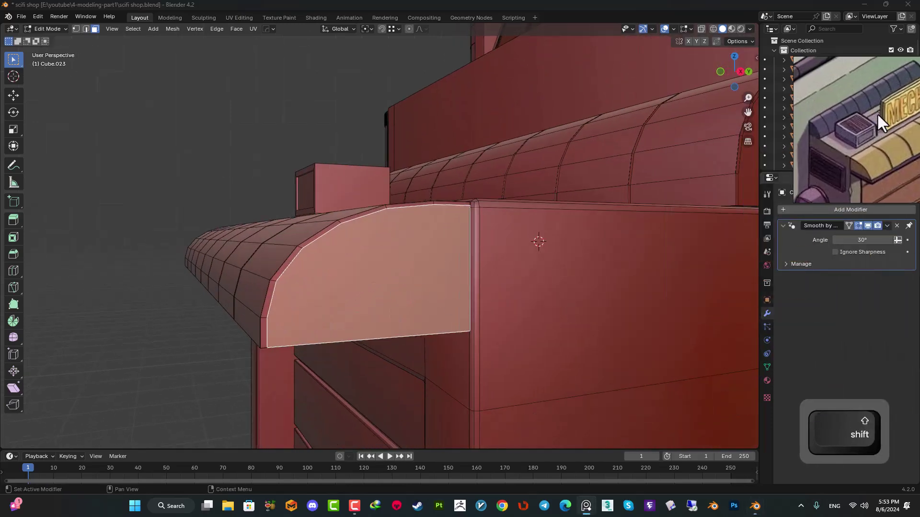
left_click_drag(881, 110, 862, 97)
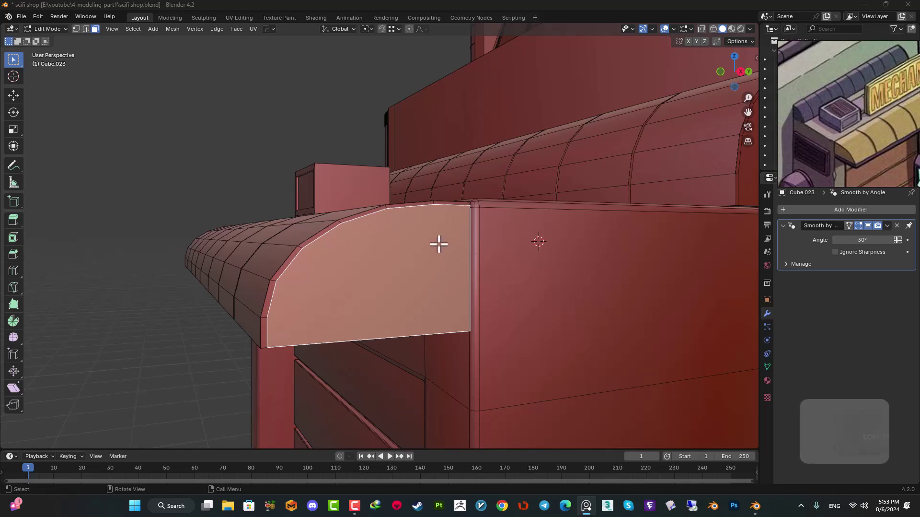
key("ctrl+shift+t")
left_click(866, 155)
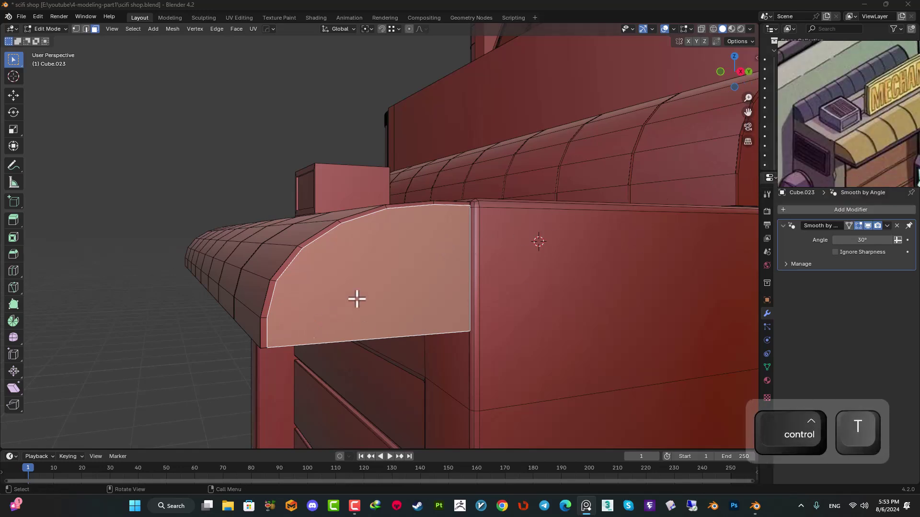
key("t")
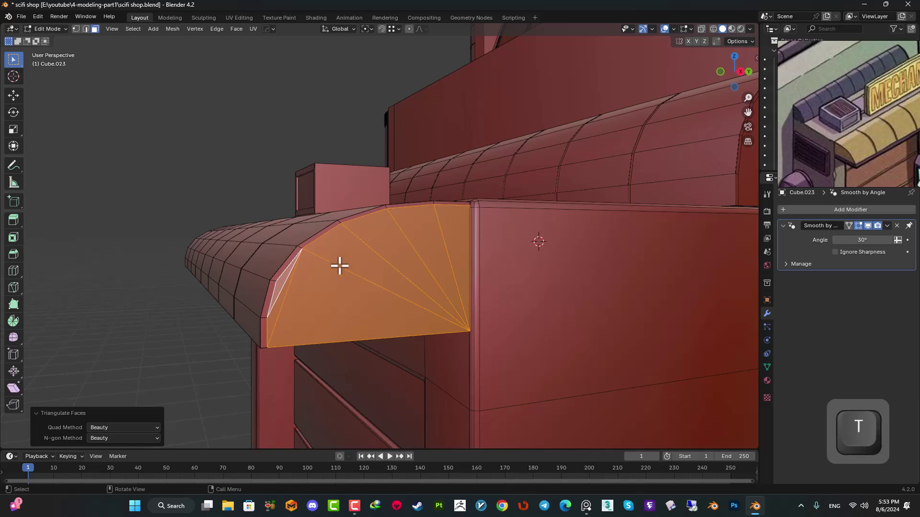
scroll(363, 286, "down", 5)
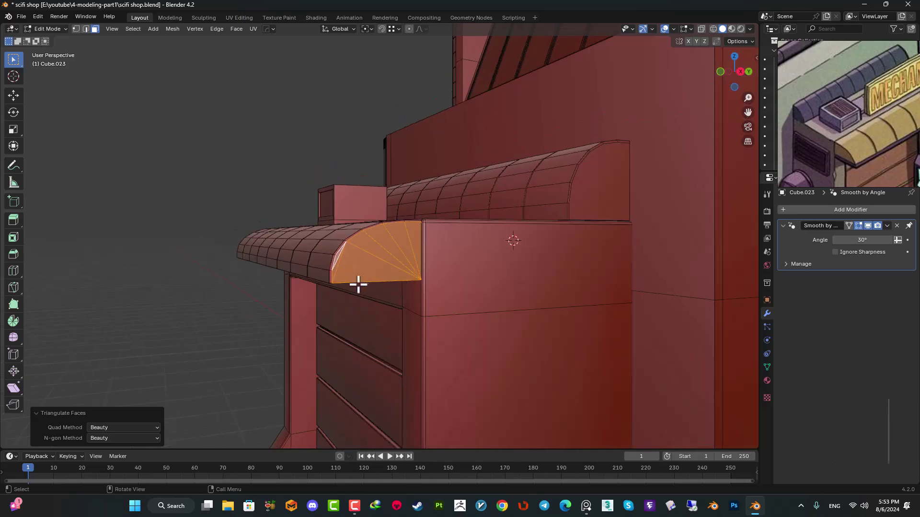
Step: Triangulate the front canopy's opposite end cap on the pipe side of the annex
key("Tab")
middle_click_drag(324, 287, 351, 248)
key("Tab")
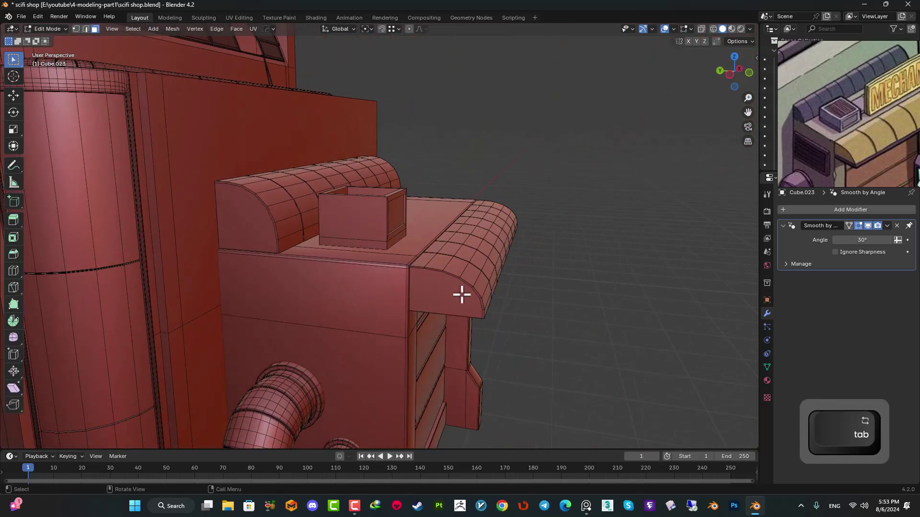
left_click(448, 293)
key("ctrl+t")
key("Tab")
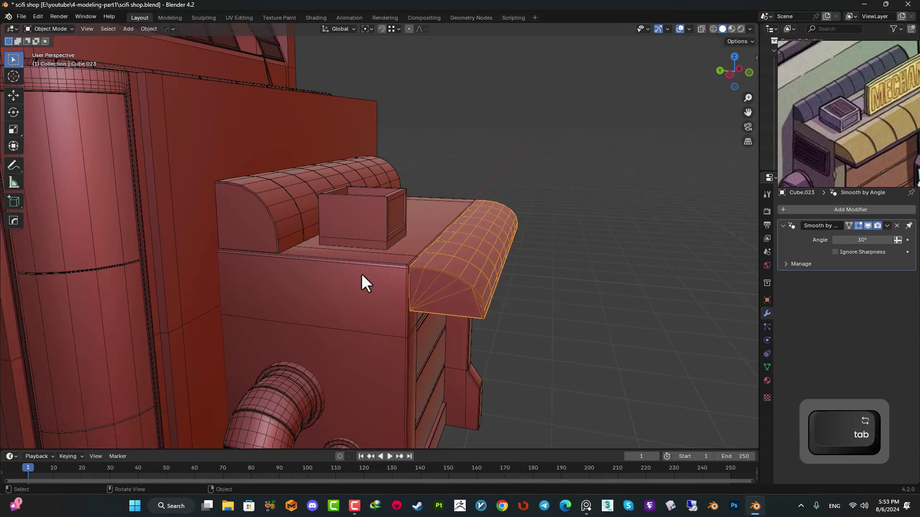
Step: Triangulate both end cap faces of the rear rounded roof piece against the main building wall
left_click(257, 209)
key("Tab")
left_click(250, 231)
key("ctrl+t")
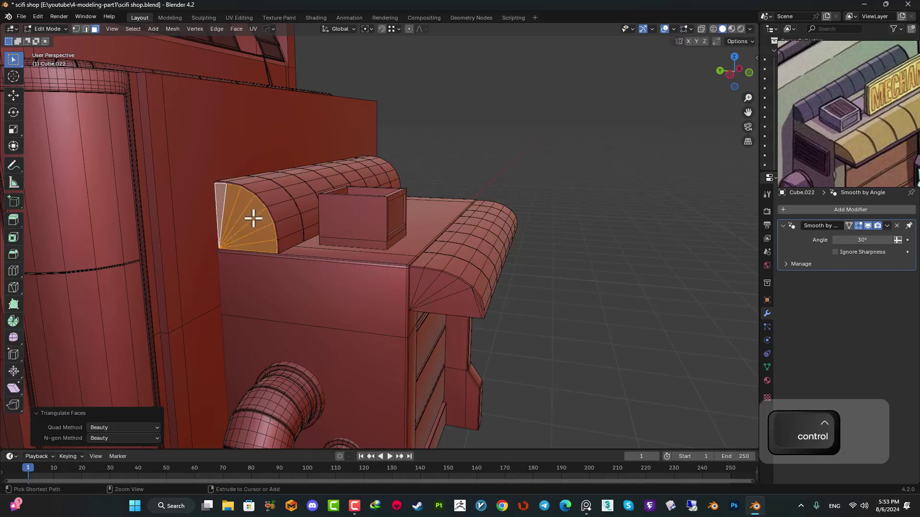
middle_click_drag(250, 231, 512, 270)
key("Tab")
key("Tab")
left_click(512, 270)
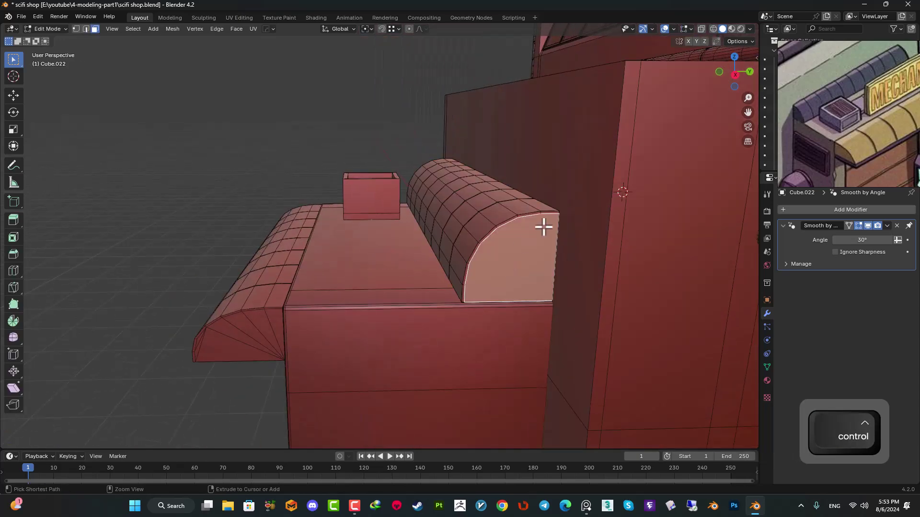
key("ctrl+l")
key("Tab")
Step: Select all of the front canopy's geometry and snap the 3D cursor to its centre
middle_click_drag(467, 60, 412, 194)
left_click(507, 194)
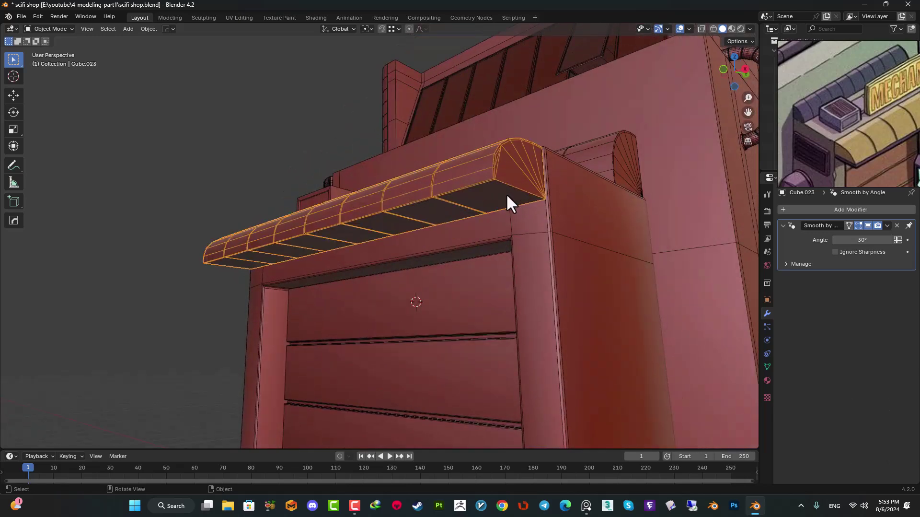
middle_click_drag(507, 194, 445, 211, "shift")
scroll(444, 212, "up", 3)
middle_click_drag(520, 191, 481, 209, "shift")
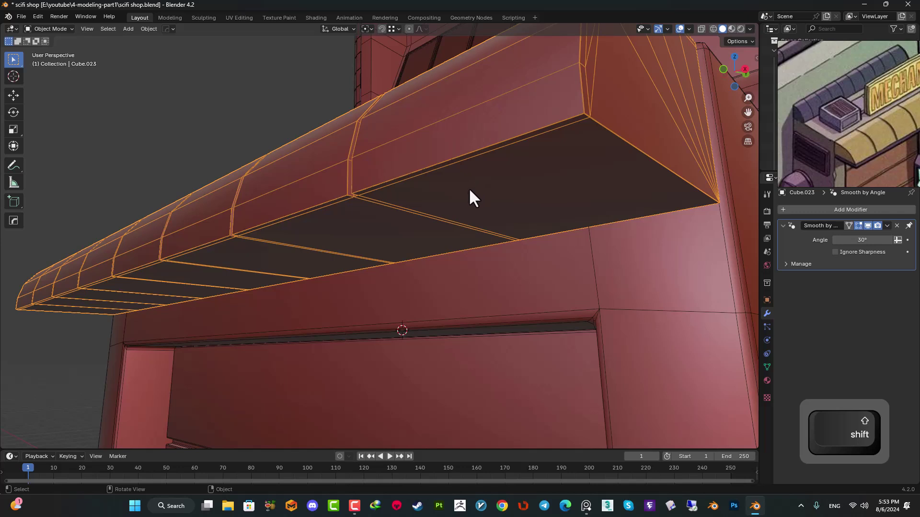
scroll(826, 157, "up", 5)
scroll(886, 159, "down", 3)
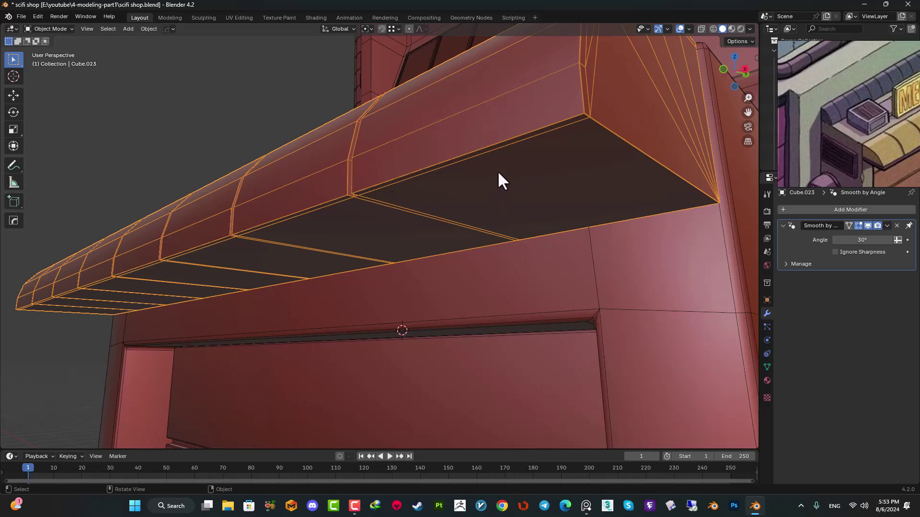
key("KP_1")
key("shift+a")
mouse_move(496, 273)
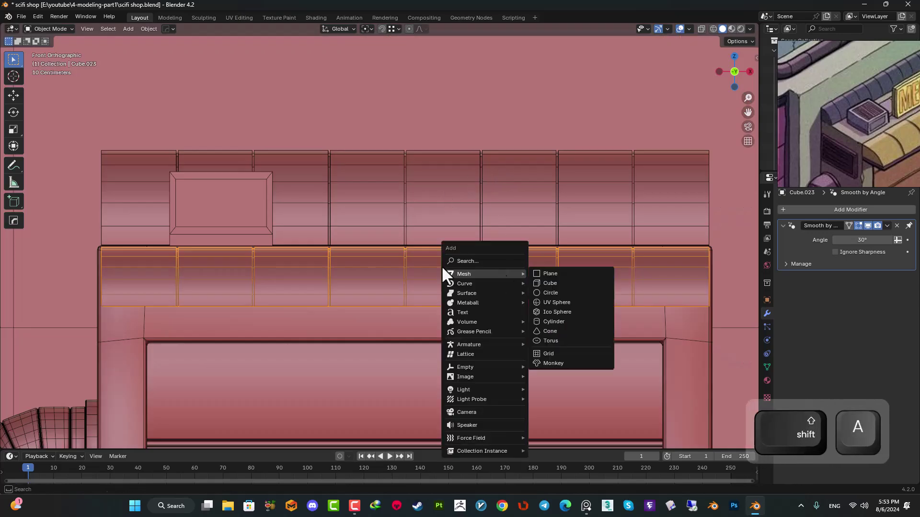
key("Tab")
key("a")
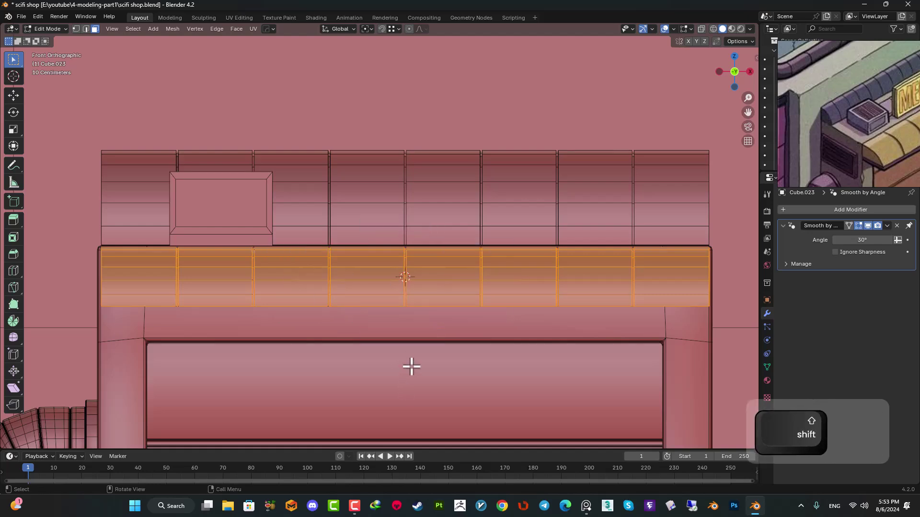
key("Tab")
Step: Add a 2 m cube at the 3D cursor and scale it by 0.022 along Z into a thin slab
scroll(409, 320, "down", 4)
key("shift+a")
mouse_move(404, 301)
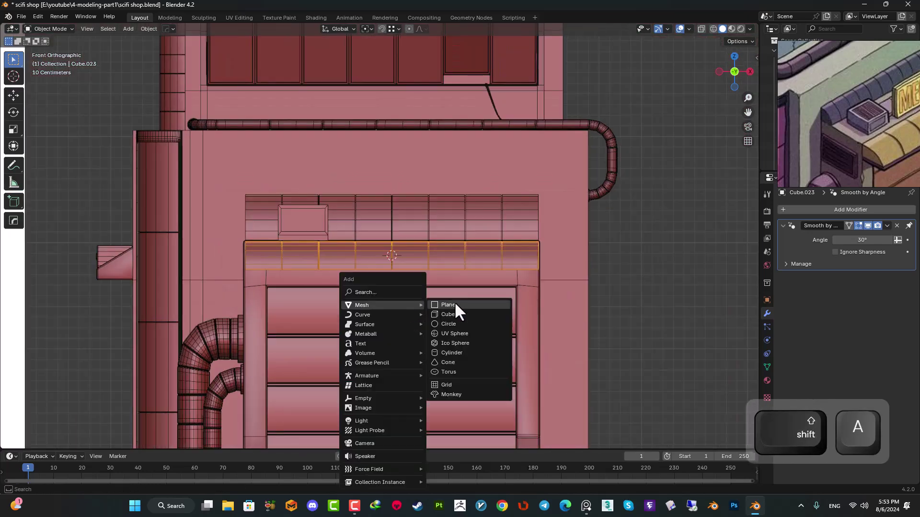
left_click(447, 314)
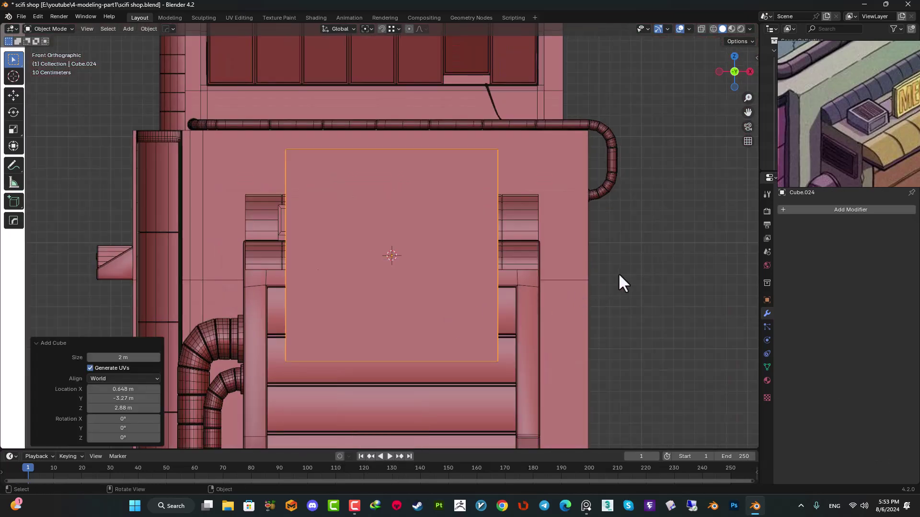
key("s")
key("z")
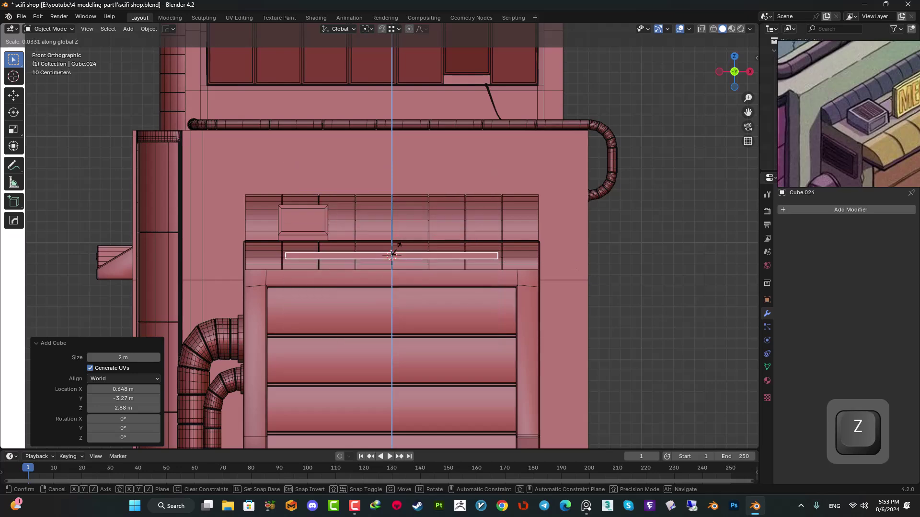
left_click(396, 256)
scroll(395, 258, "up", 5)
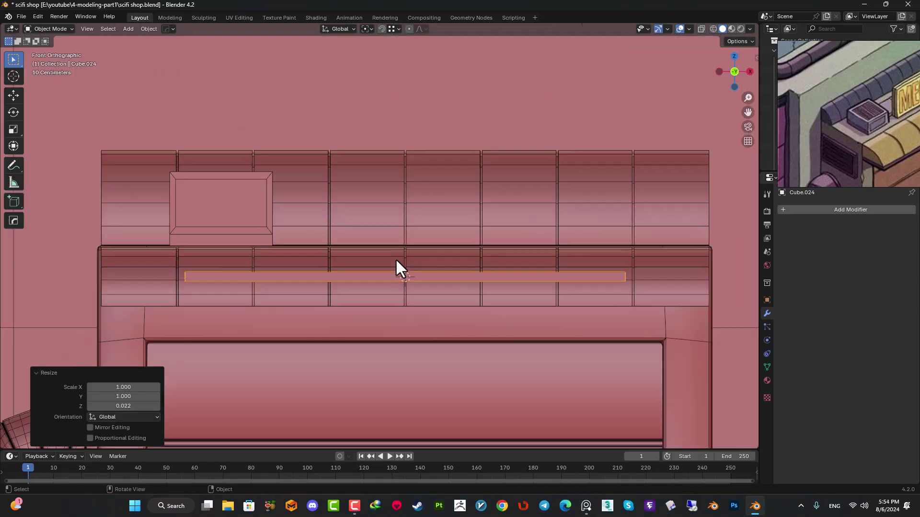
Step: Scale the slab by 0.545 along Z and lower it about 0.142 m to sit under the front canopy's bottom edge
key("s")
key("z")
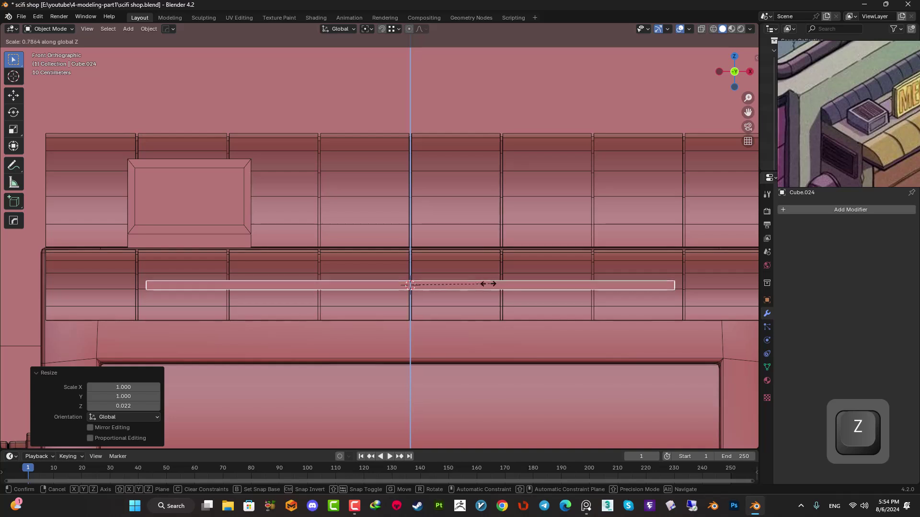
left_click(459, 283)
key("g")
key("z")
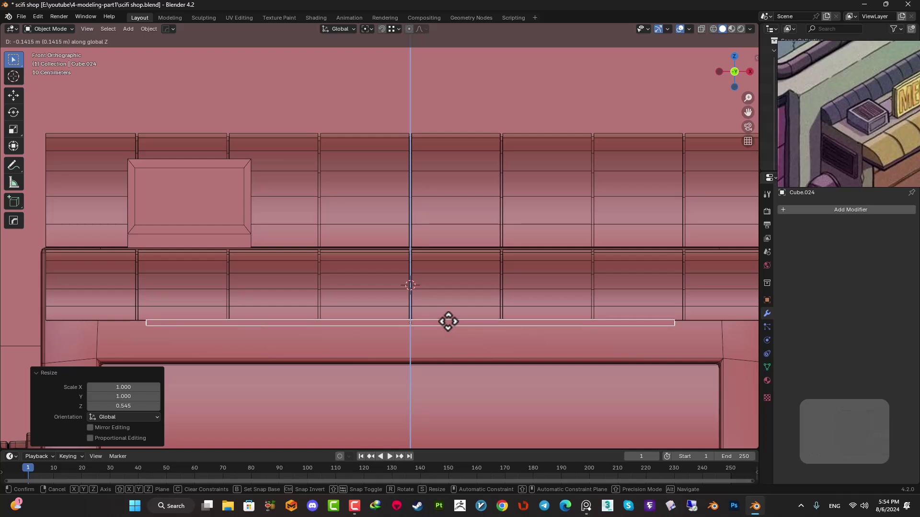
right_click(448, 320)
scroll(446, 322, "up", 3)
key("ctrl+z")
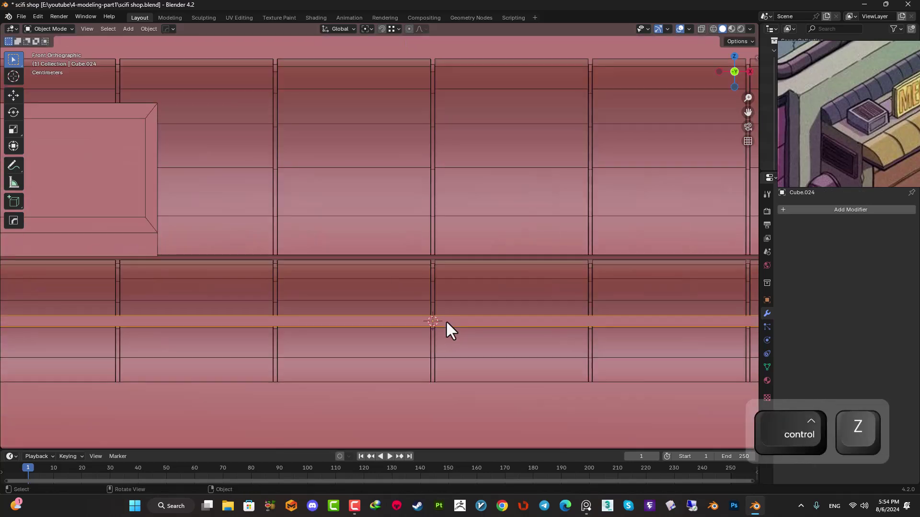
key("g")
key("z")
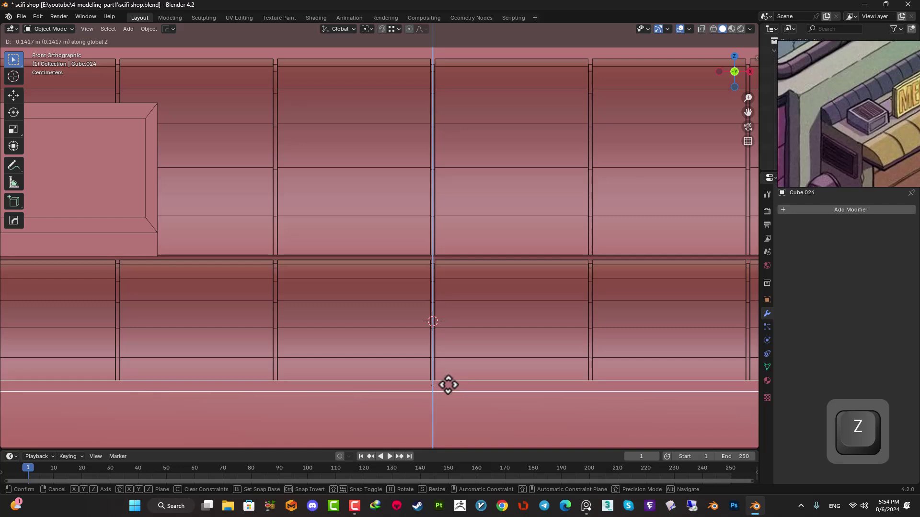
left_click(449, 383)
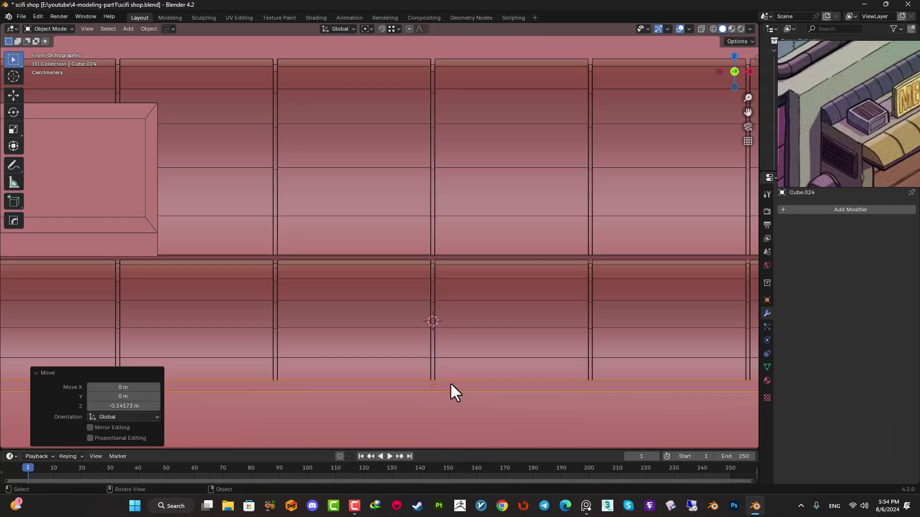
Step: Scale the slab's mesh by 1.406 along X so it spans slightly beyond the front canopy's full width
scroll(553, 341, "down", 5)
key("Tab")
key("3")
key("s")
key("x")
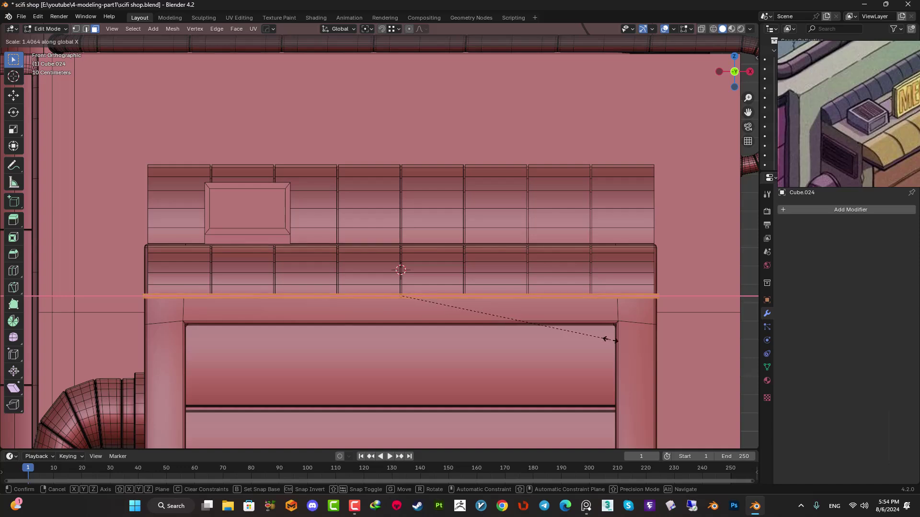
left_click(611, 340)
Step: Move the slab's rear vertices along Y, snapped to the canopy's lower rear corner at the annex's front face
middle_click_drag(540, 329, 458, 346)
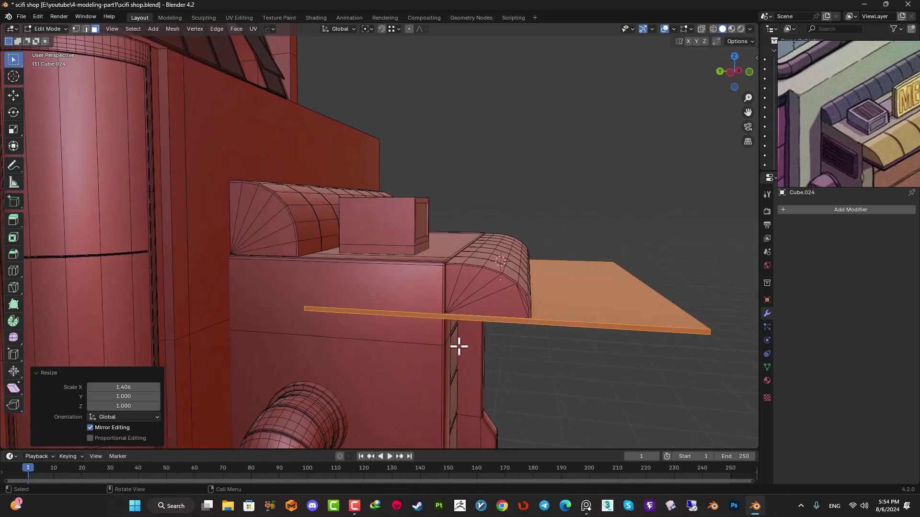
key("z")
left_click(239, 293)
key("1")
left_click_drag(381, 279, 250, 395)
key("z")
left_click(556, 344)
scroll(529, 327, "up", 5)
middle_click_drag(528, 327, 444, 211, "shift")
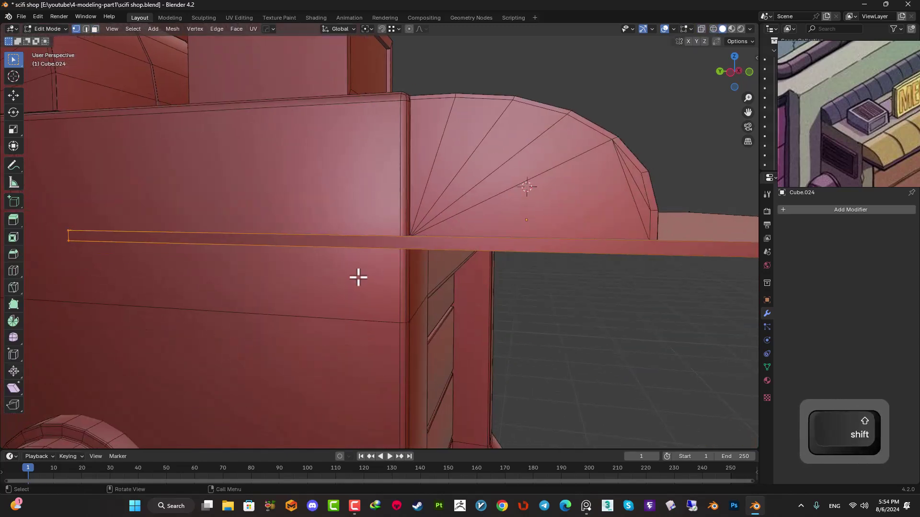
left_click(396, 30)
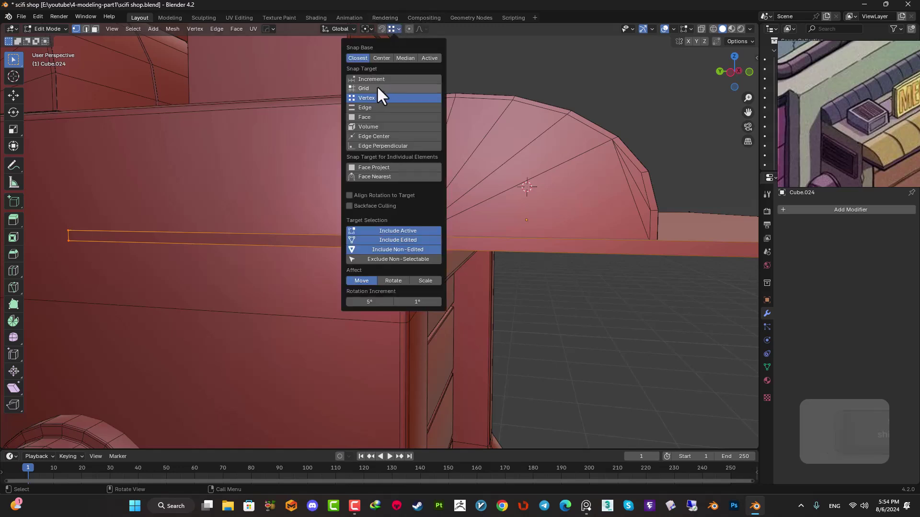
key("g")
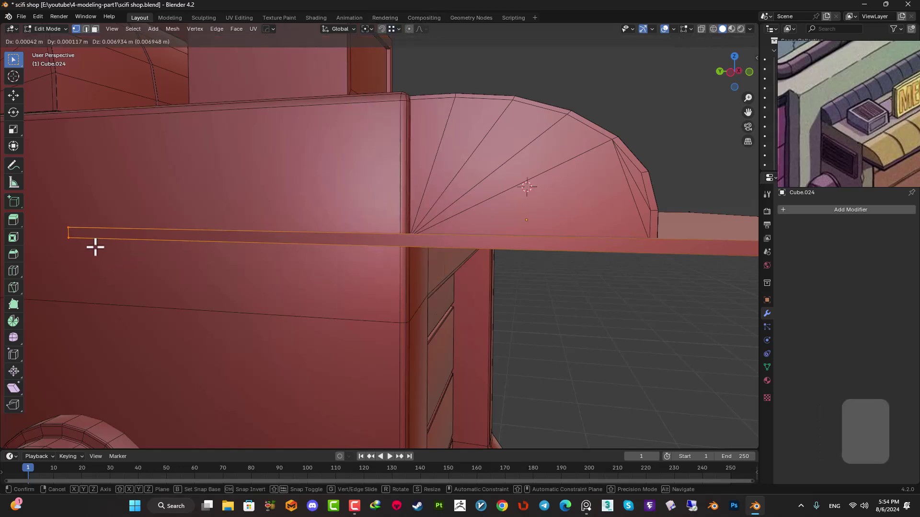
key("y")
key("ctrl")
left_click(418, 237)
Step: Move the slab's front vertices 0.7855 m along Y, snapped to the front canopy's outer lower edge
middle_click_drag(416, 235, 570, 247)
key("shift+z")
left_click_drag(633, 136, 513, 315)
key("shift+z")
key("g")
key("y")
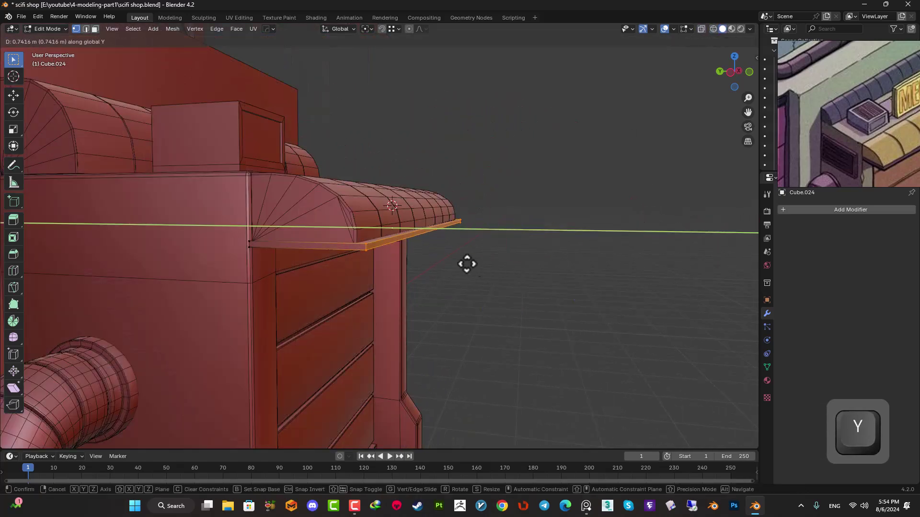
key("ctrl")
left_click(356, 244)
Step: Extend the slab's front edge about 0.018 m outward along Y past the canopy lip and leave mesh editing
scroll(370, 250, "up", 3)
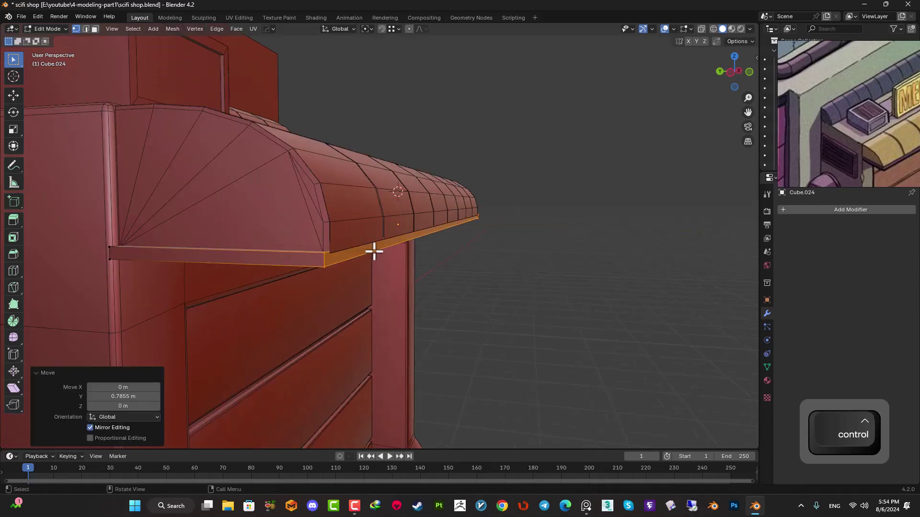
key("g")
key("y")
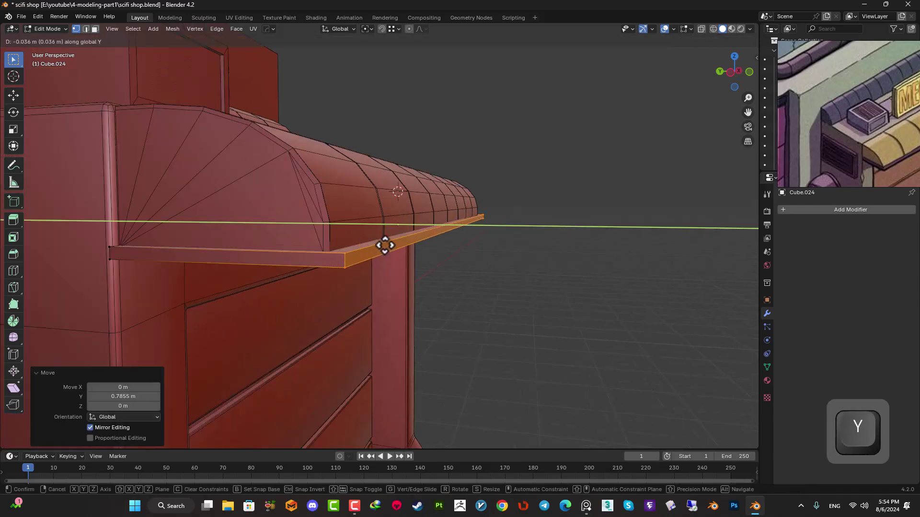
left_click(380, 246)
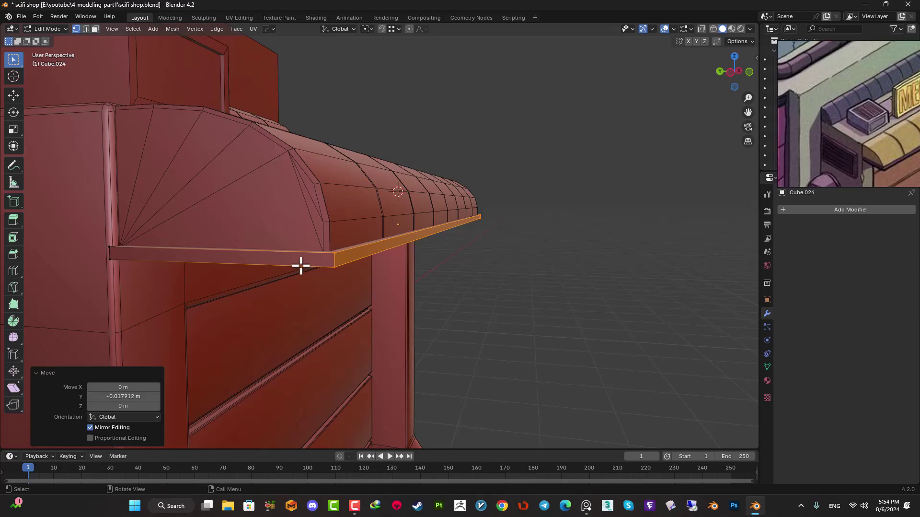
scroll(302, 267, "down", 3)
middle_click_drag(300, 263, 353, 246)
key("Tab")
Step: Deselect the canopy's bottom slab and save the scene file
middle_click_drag(338, 292, 415, 240, "shift")
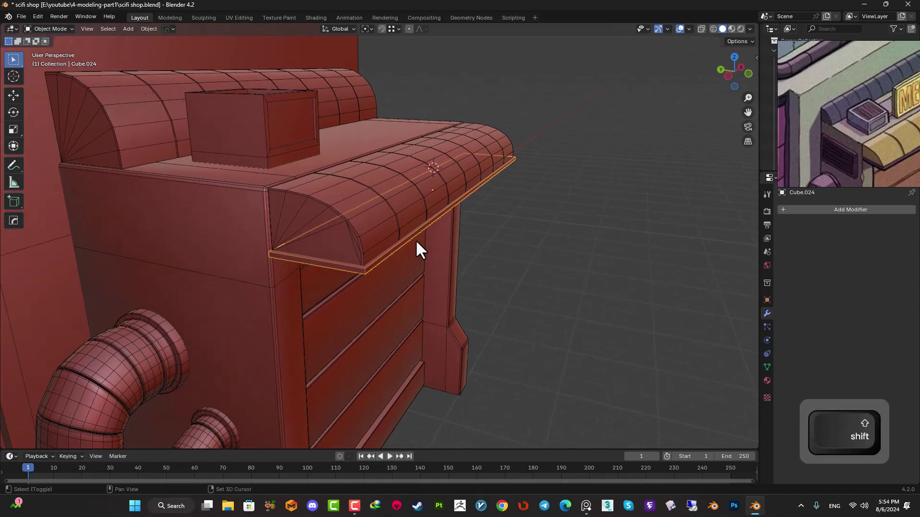
scroll(415, 240, "up", 1)
left_click(586, 221)
scroll(552, 223, "down", 5)
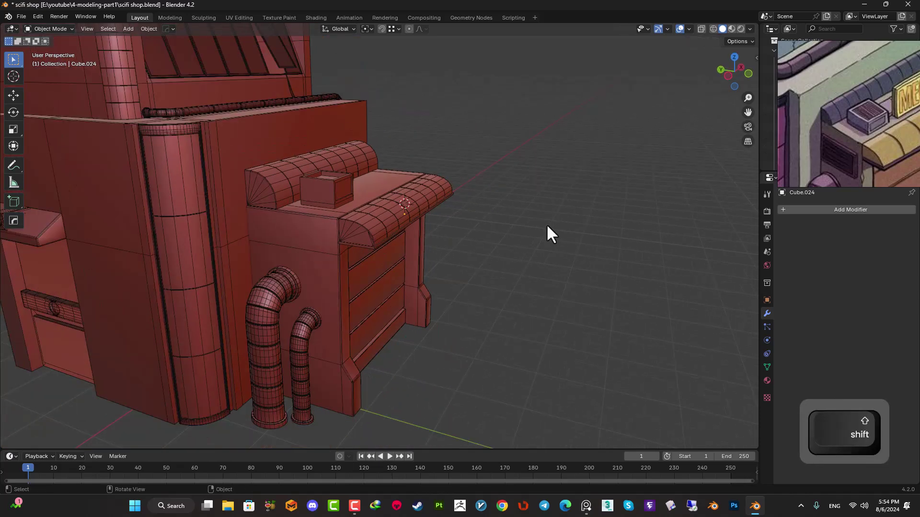
scroll(417, 231, "down", 3)
key("ctrl+s")
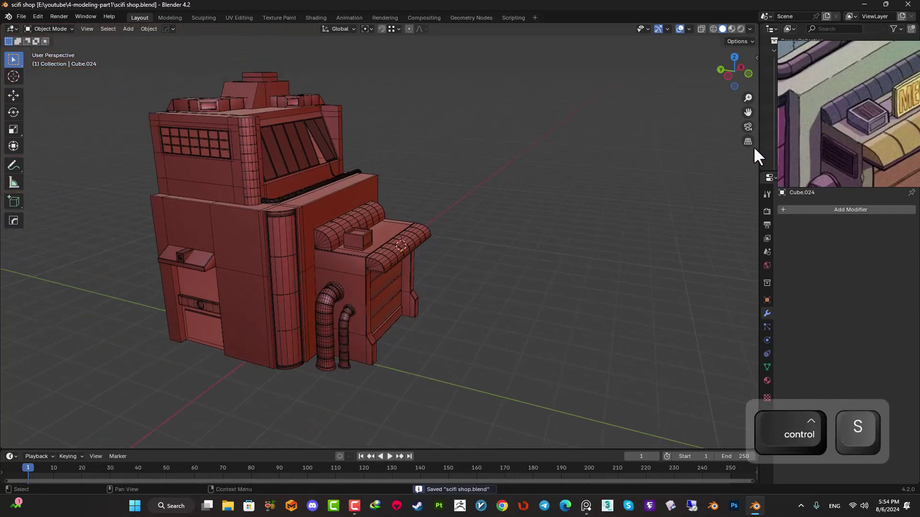
Step: Add a 2 m plane at the 3D cursor for the vent on the annex's pipe-side wall
middle_click_drag(412, 173, 457, 226, "shift")
mouse_move(395, 243)
middle_mouse_down()
mouse_move(411, 236)
mouse_move(238, 255)
mouse_move(366, 263)
mouse_move(364, 245)
mouse_move(379, 245)
middle_mouse_up()
scroll(363, 338, "up", 3)
middle_click_drag(426, 340, 503, 201, "shift")
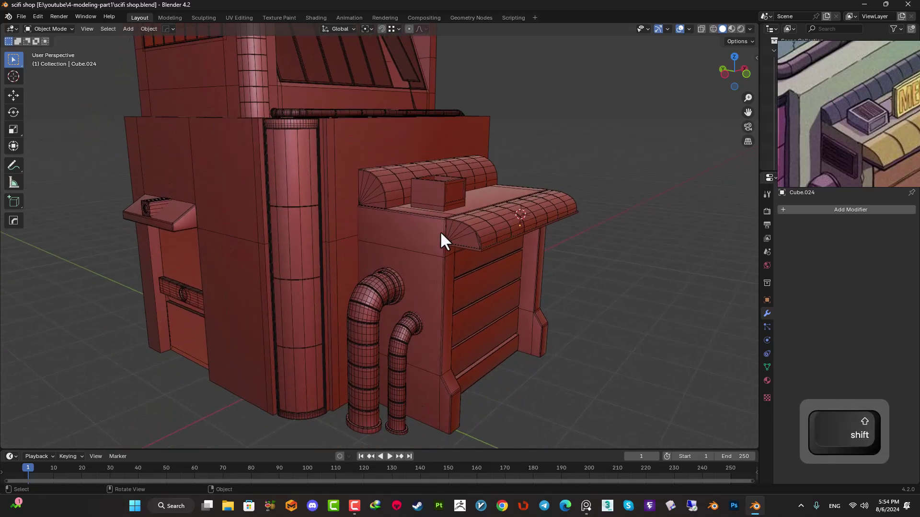
scroll(820, 153, "up", 3)
left_click(405, 238)
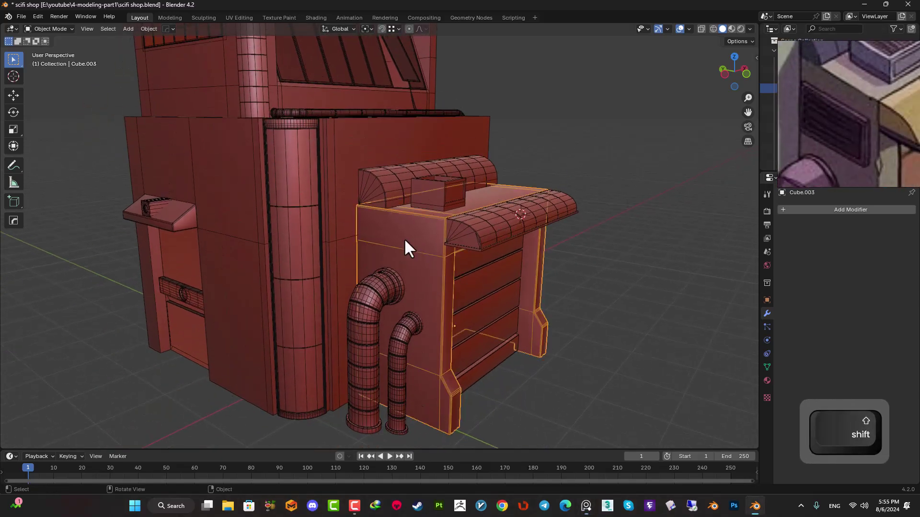
key("KP_3")
key("ctrl+KP_3")
scroll(376, 298, "up", 4)
middle_click_drag(482, 259, 412, 281, "shift")
key("shift+a")
mouse_move(444, 241)
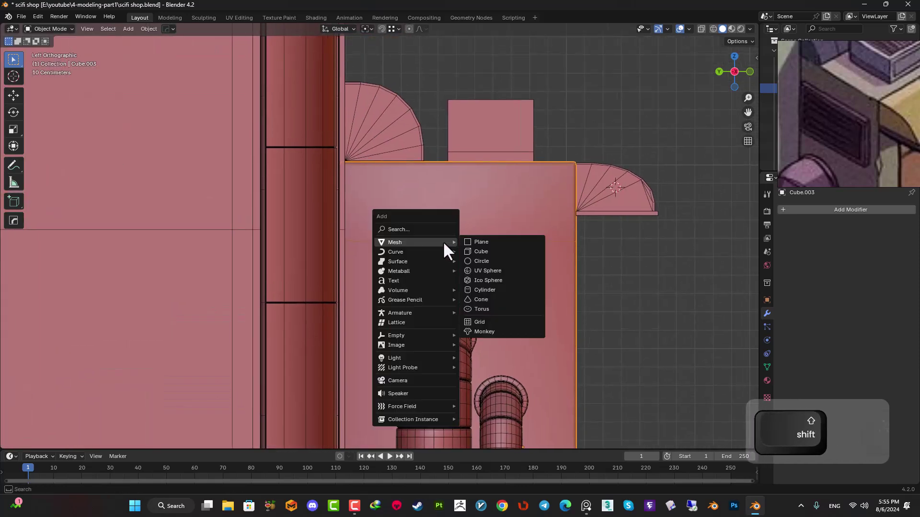
left_click(493, 240)
Step: Rotate the plane 90° about X and 90° about Z so it lies parallel to the annex's side wall
scroll(480, 249, "down", 1)
key("r")
key("x")
key("9")
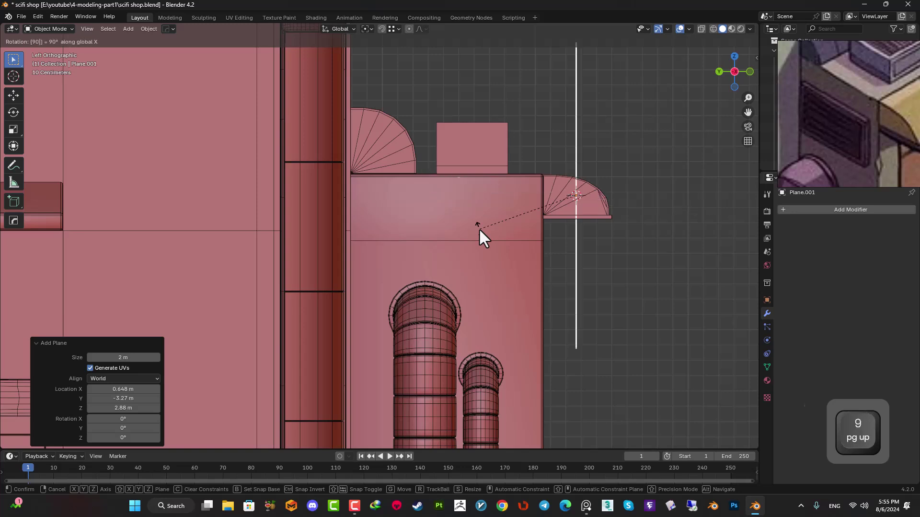
key("0")
key("Return")
key("r")
key("z")
key("9")
key("0")
key("Return")
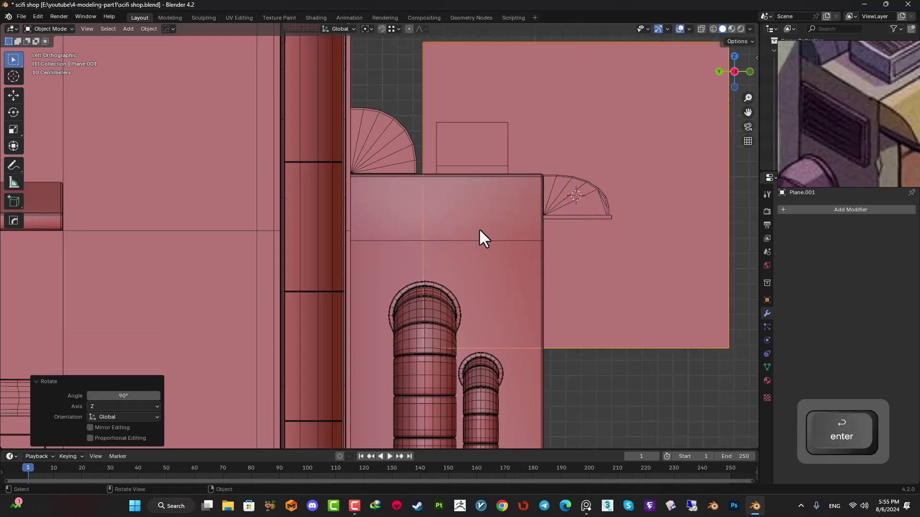
Step: Scale the plane uniformly by 0.187 and position it over the annex's side wall above the pipes
key("s")
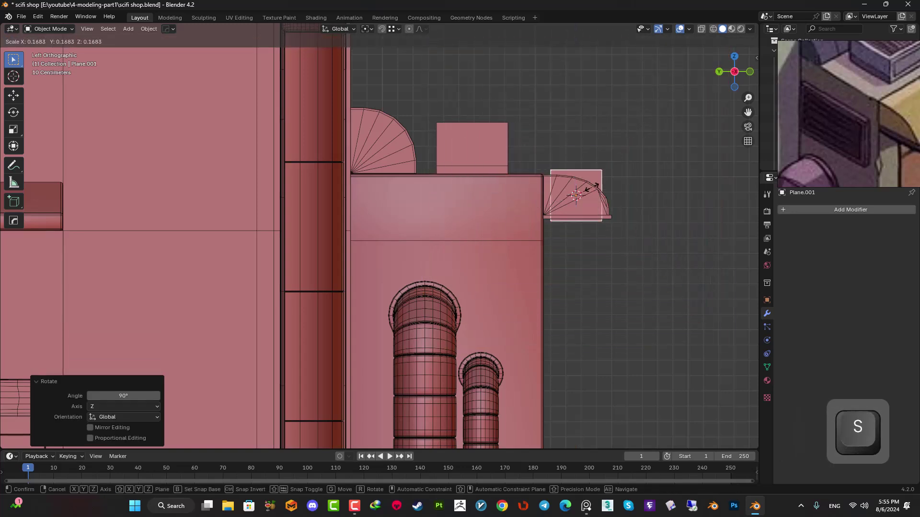
left_click(593, 185)
key("g")
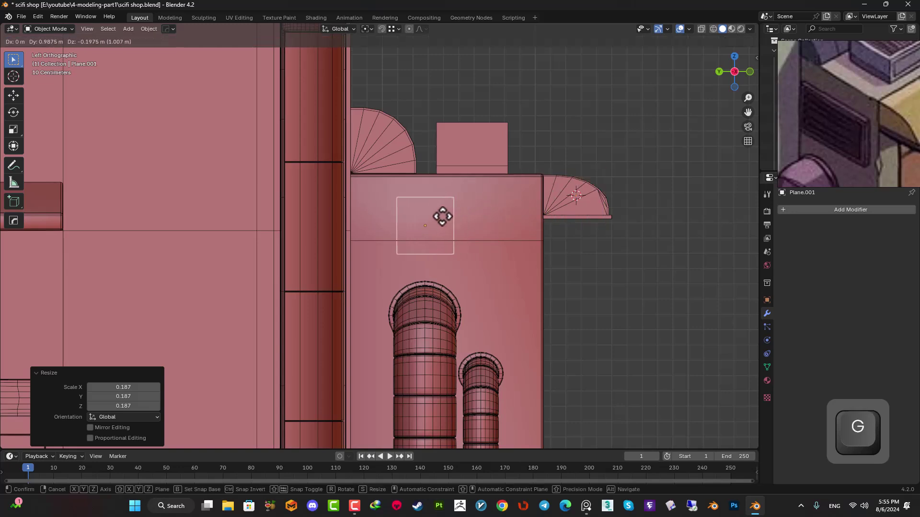
left_click(402, 220)
Step: Widen the plane to about twice its height by moving its front-side vertices along Y toward the canopy
key("Tab")
key("shift+z")
key("1")
left_click_drag(423, 189, 395, 265)
key("g")
key("x")
key("y")
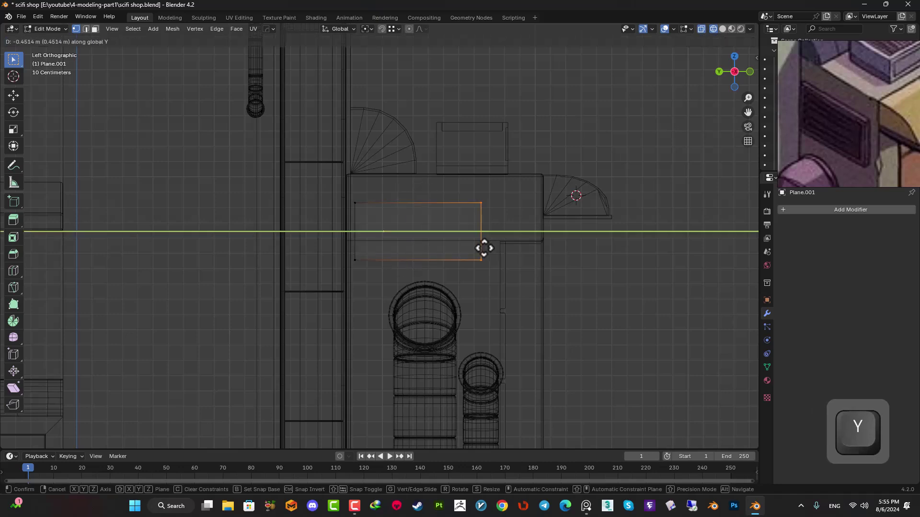
left_click(472, 252)
Step: Lower the plane's bottom edge slightly along Z to make the rectangle taller, and leave mesh editing
left_click_drag(488, 249, 355, 290)
key("g")
key("z")
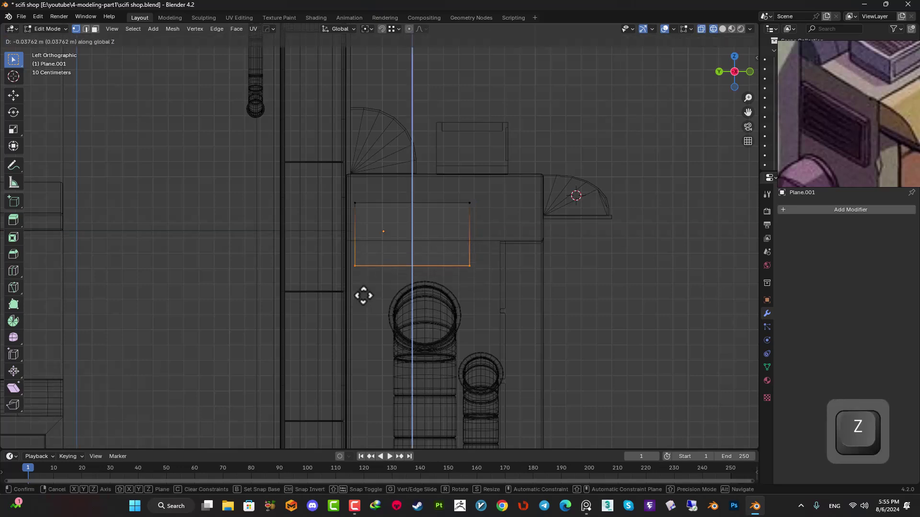
left_click(364, 292)
key("Tab")
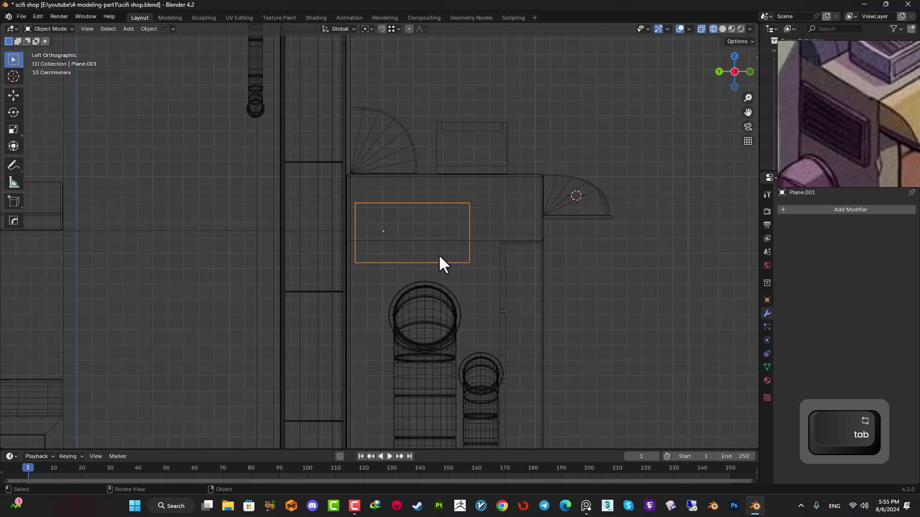
Step: Move the rectangle about -0.141 m and then 0.047 m along Y to place it above the pipes on the side wall
key("g")
left_click(461, 253)
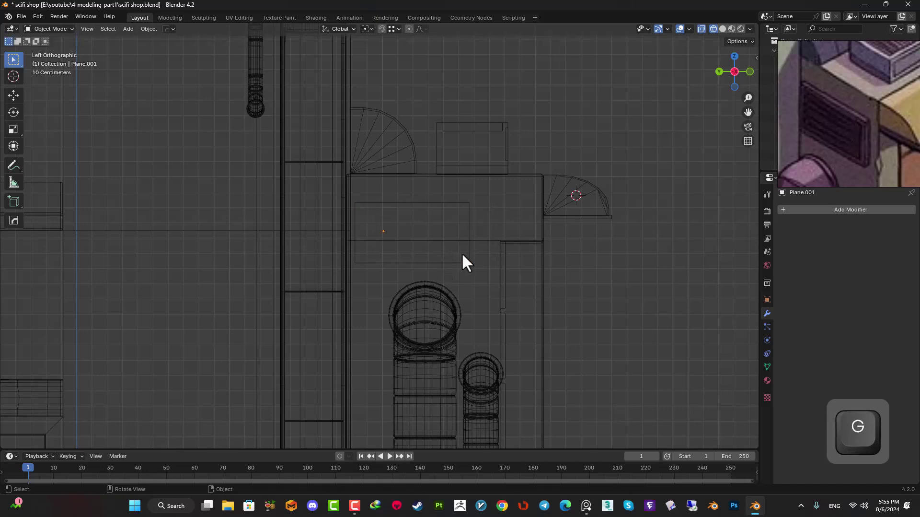
key("z")
key("z")
key("g")
key("x")
key("y")
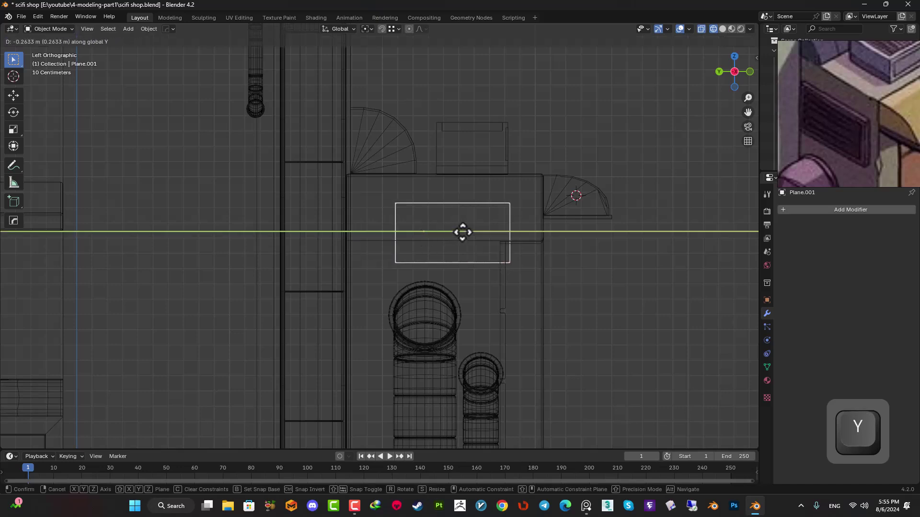
left_click(444, 231)
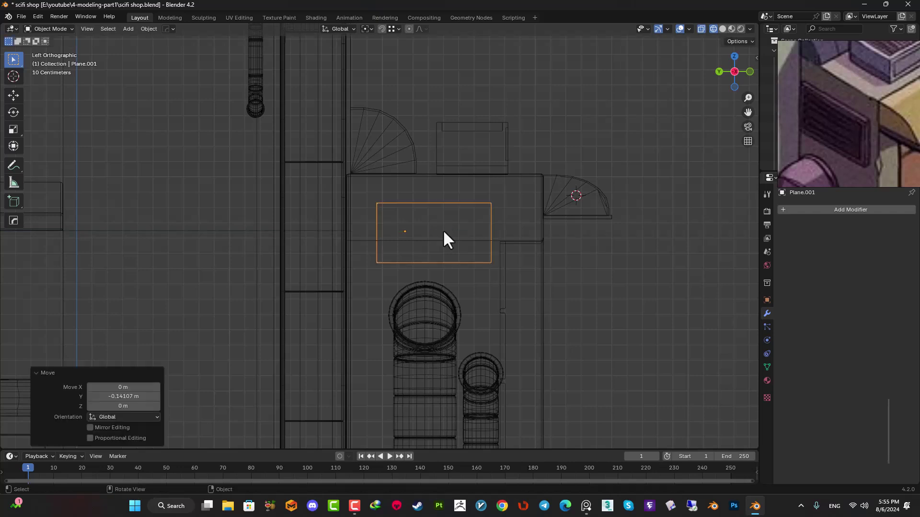
key("g")
key("y")
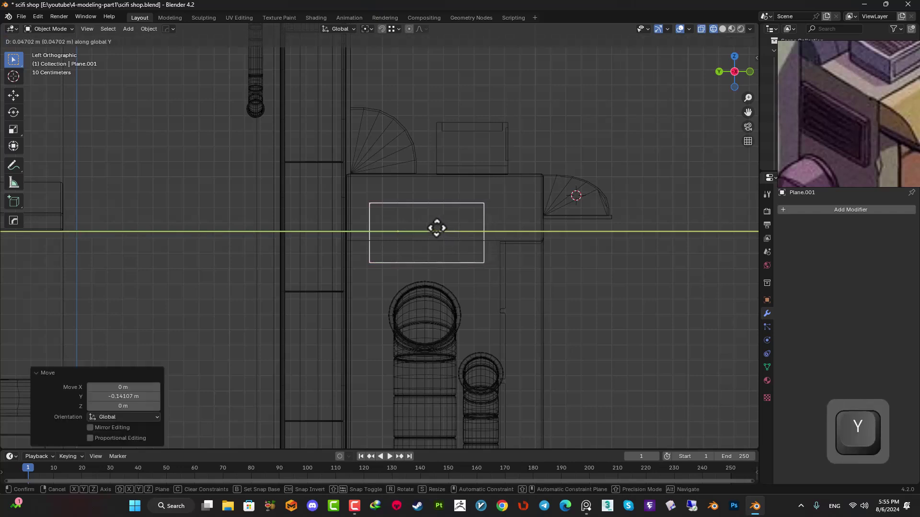
left_click(436, 226)
Step: Move the rectangle about -1.377 m along X to bring it to the annex's side wall above the pipes
left_click(354, 505)
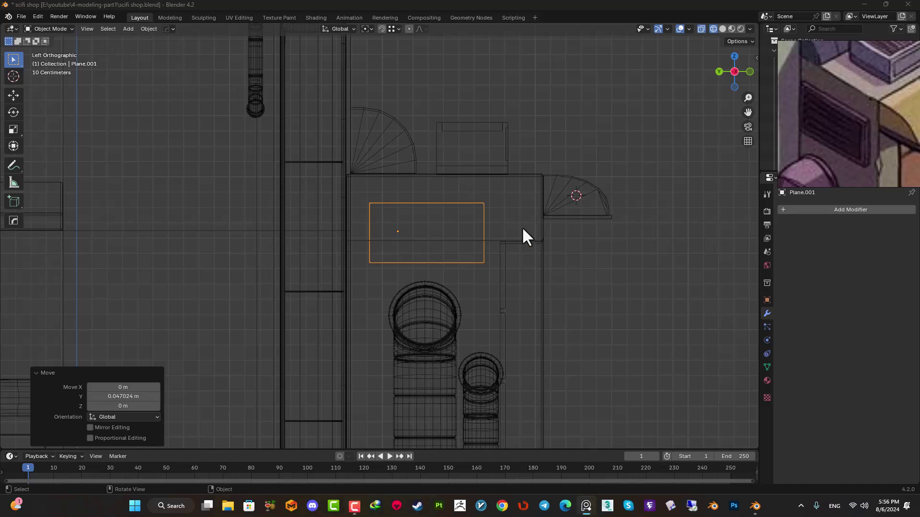
scroll(454, 220, "up", 1)
key("Tab")
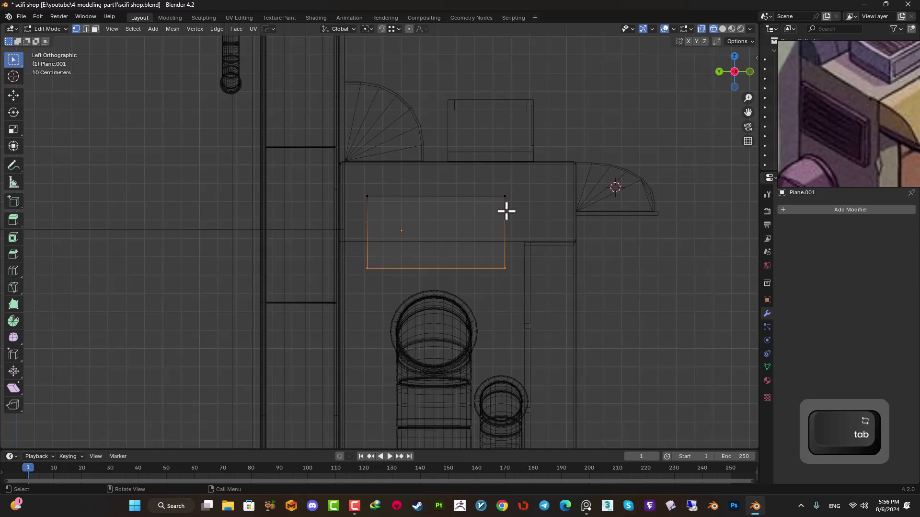
key("shift+z")
key("Tab")
mouse_move(517, 222)
middle_mouse_down()
mouse_move(448, 242)
mouse_move(378, 237)
middle_mouse_up()
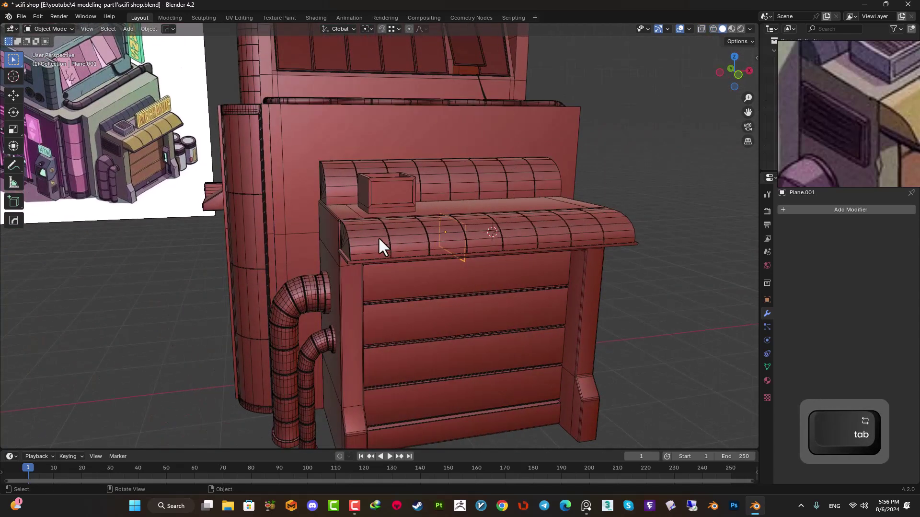
key("g")
key("y")
key("x")
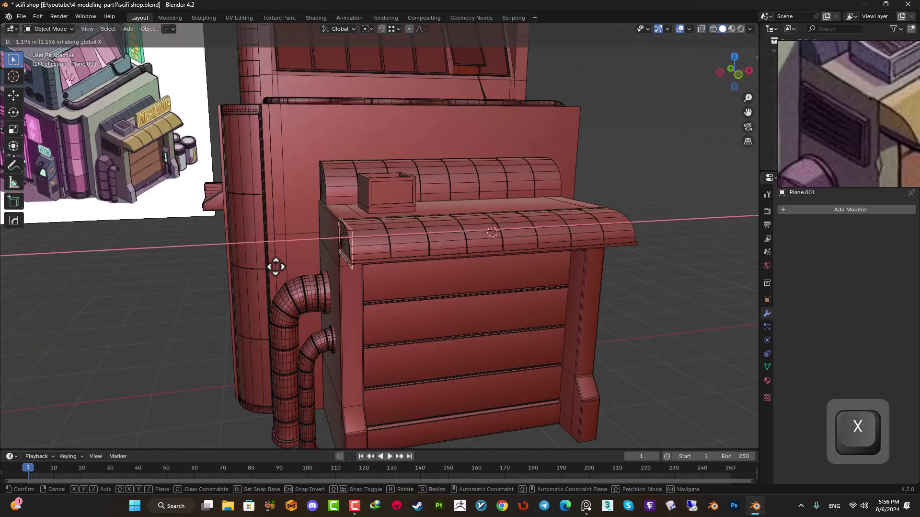
key("ctrl")
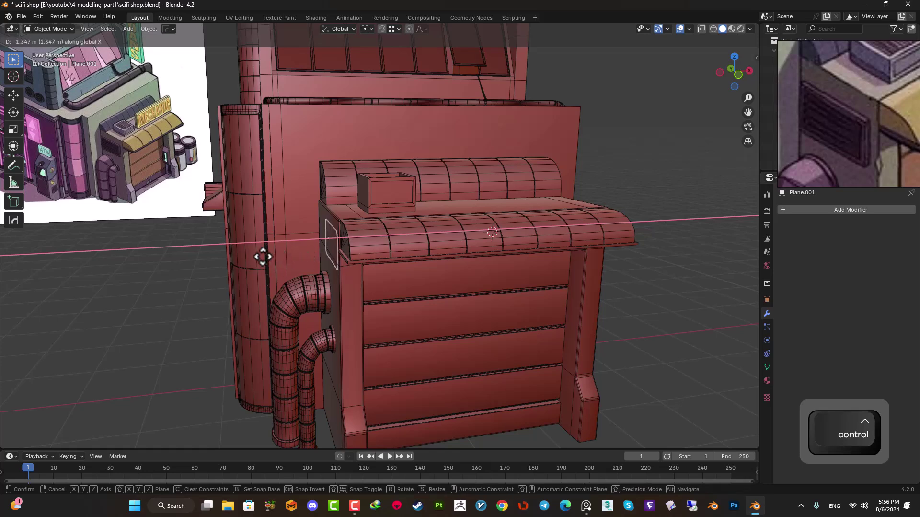
left_click(261, 255)
Step: Shift the rectangle a further -0.025 m along X so it sits just outside the side wall's surface
key("KP_Decimal")
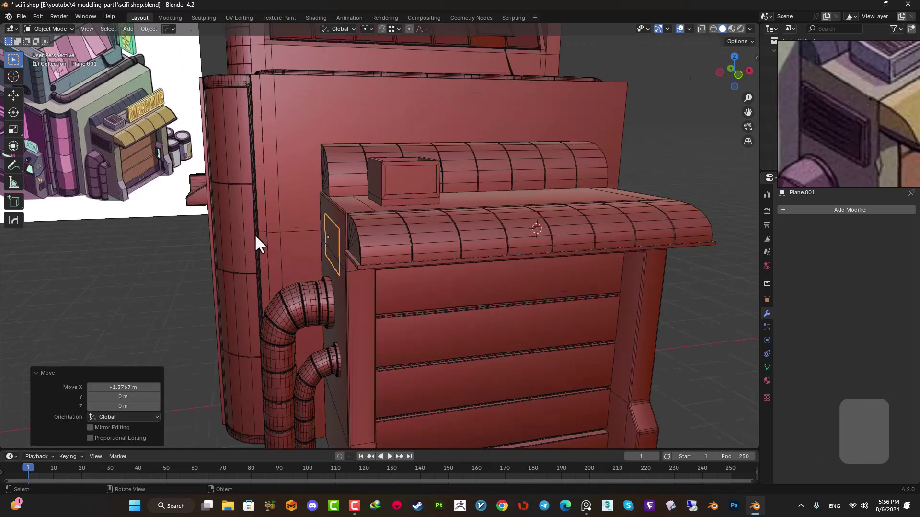
middle_click_drag(248, 228, 449, 338)
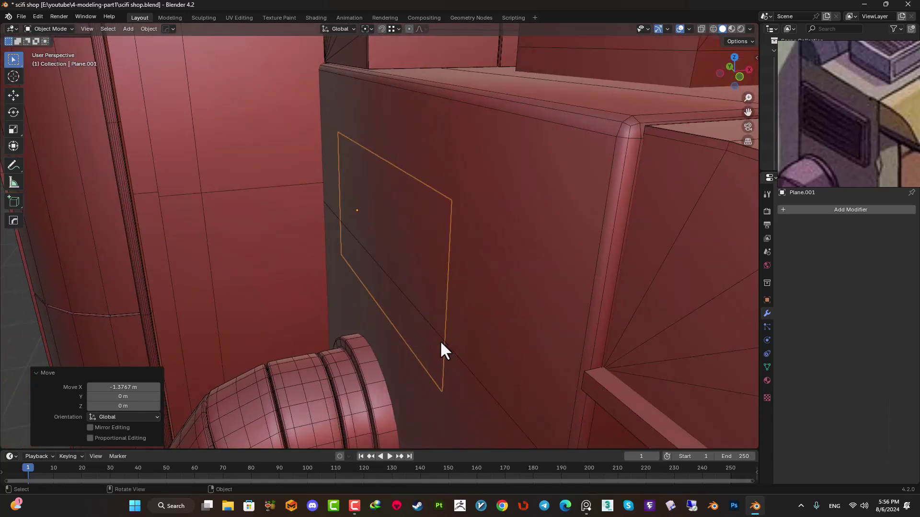
key("g")
key("y")
key("x")
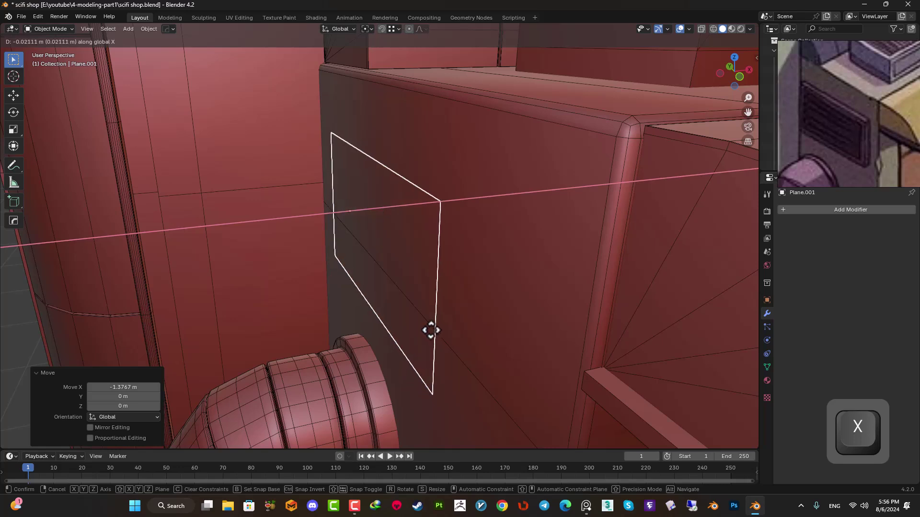
left_click(432, 330)
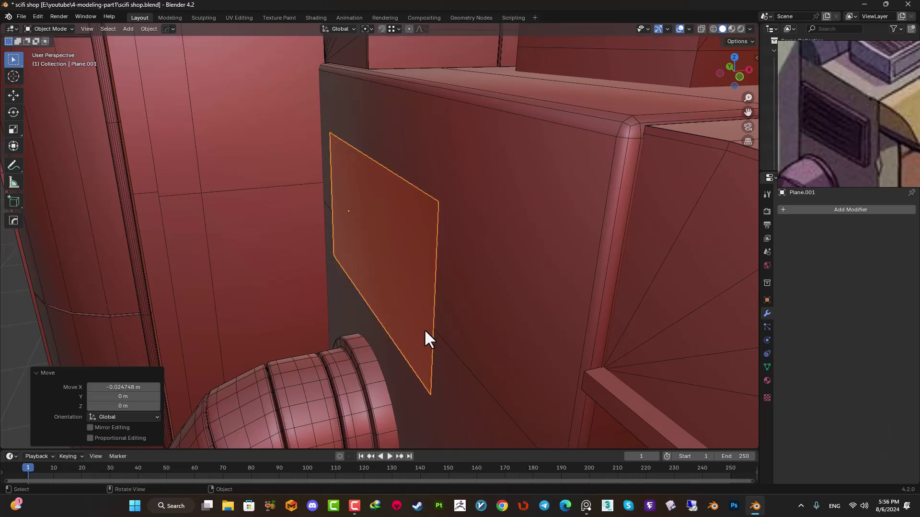
Step: Inset the rectangle's face with a thickness of about 0.178 m and delete the inner face to leave a frame
key("KP_3")
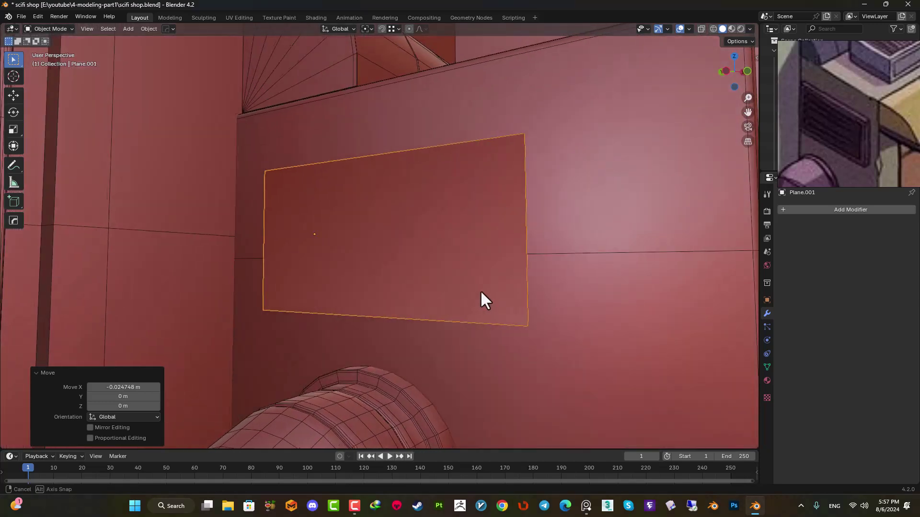
key("ctrl+KP_3")
key("Tab")
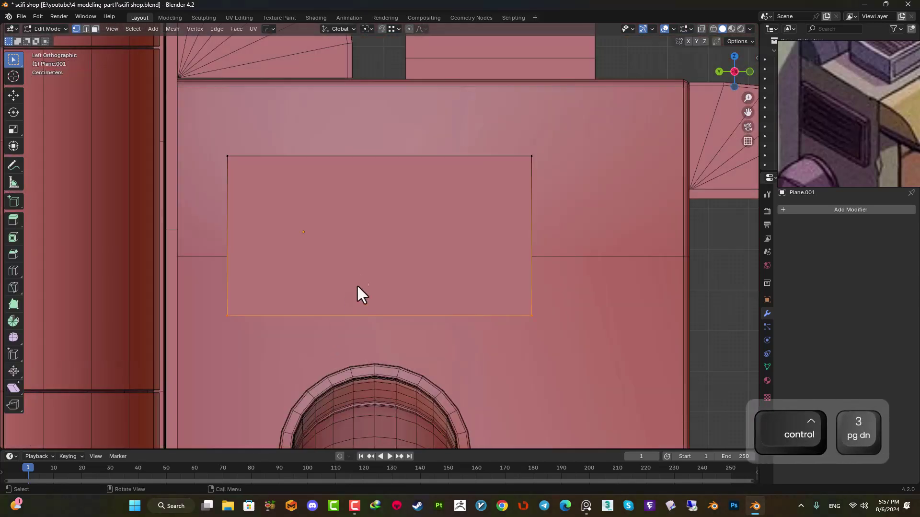
key("3")
key("a")
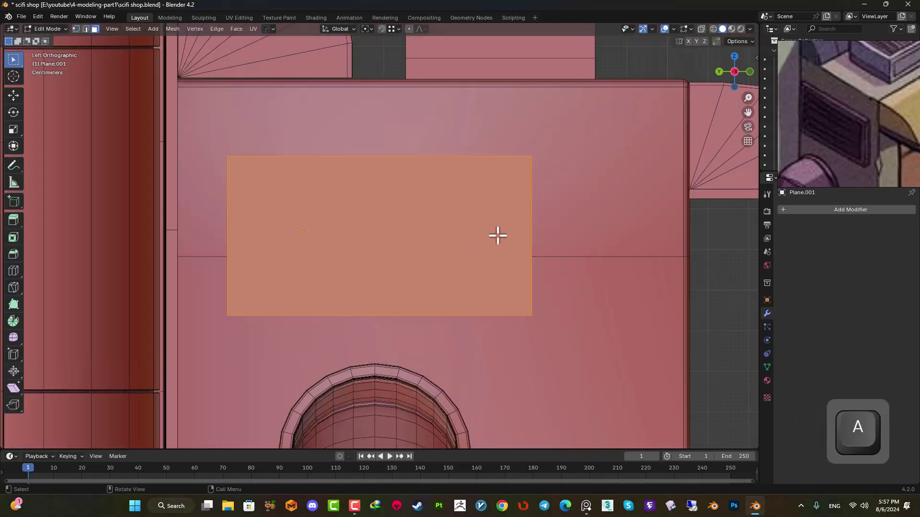
key("i")
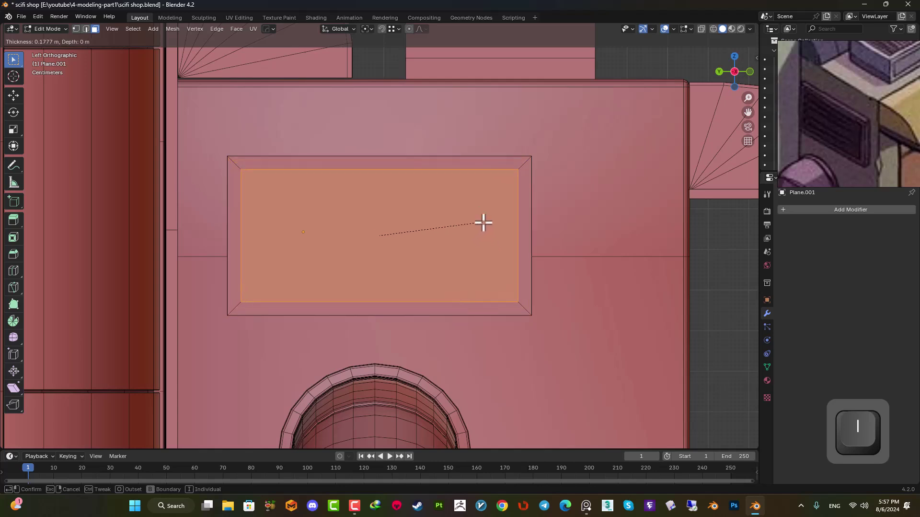
left_click(484, 223)
key("Delete")
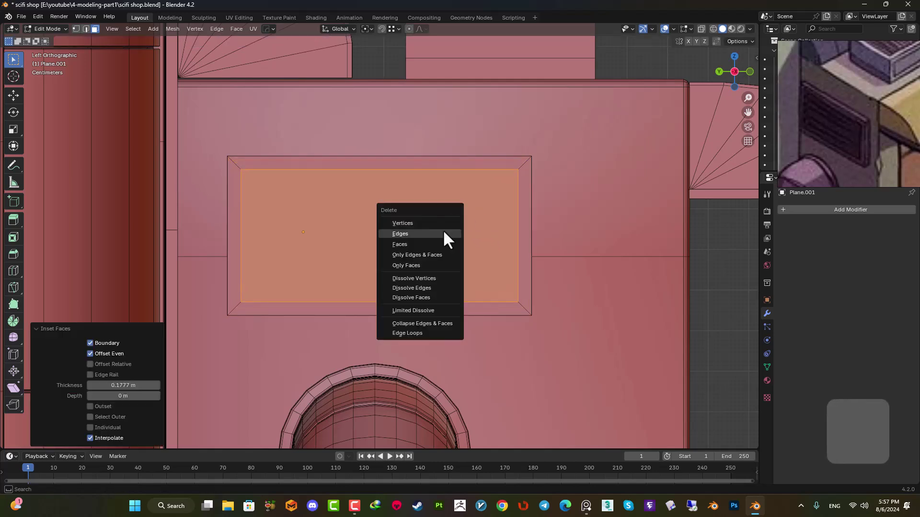
left_click(441, 240)
Step: Extrude the whole ring of frame faces outward from the side wall along X to give the frame depth
left_click(526, 164, "alt")
middle_click_drag(527, 164, 414, 228)
key("e")
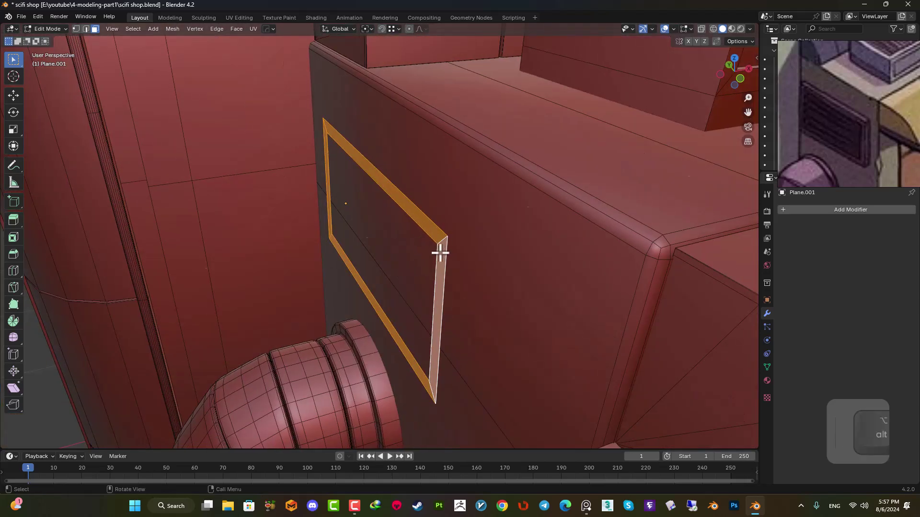
key("y")
key("x")
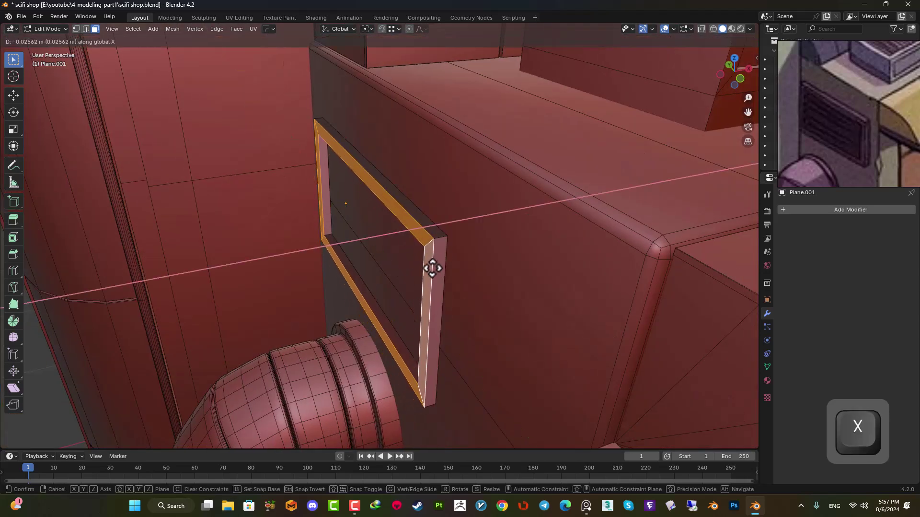
left_click(428, 272)
Step: Bevel all the frame's edges with a width of 0.0187 m and 2 segments
scroll(445, 272, "up", 1)
middle_click_drag(445, 273, 468, 236)
key("2")
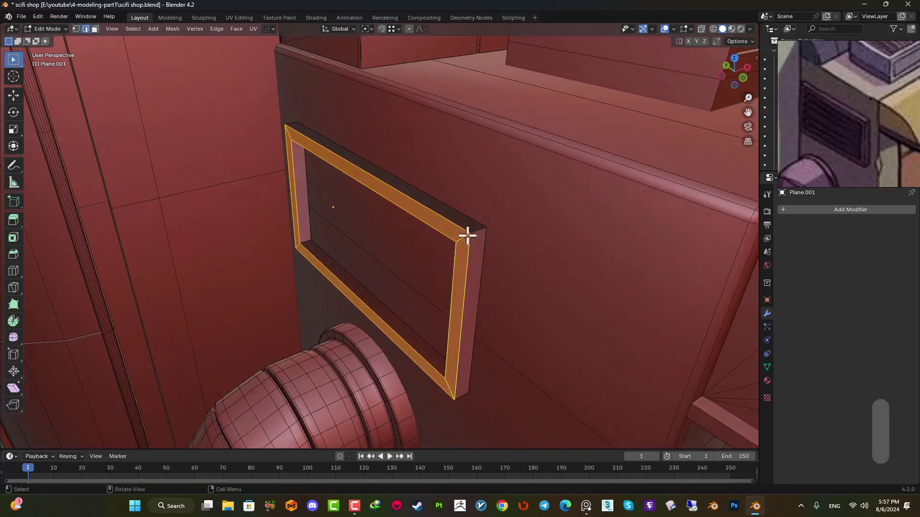
key("a")
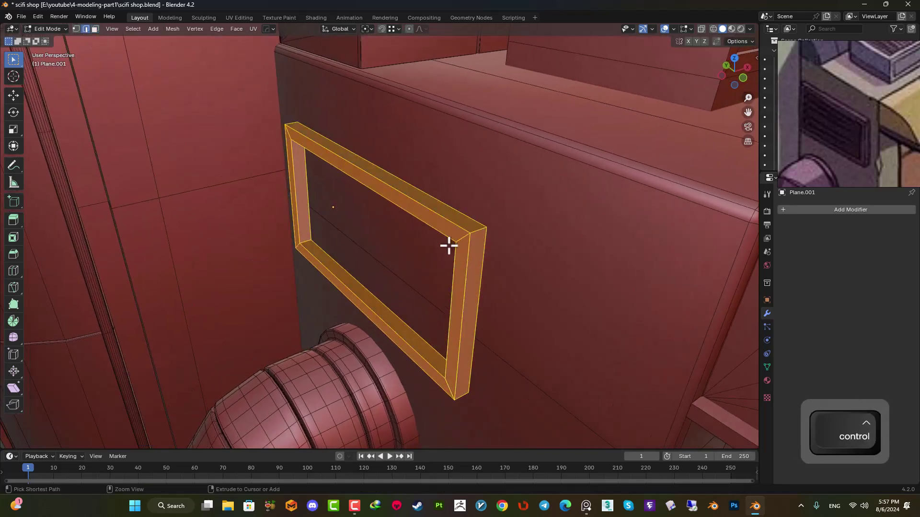
key("ctrl+b")
key("shift")
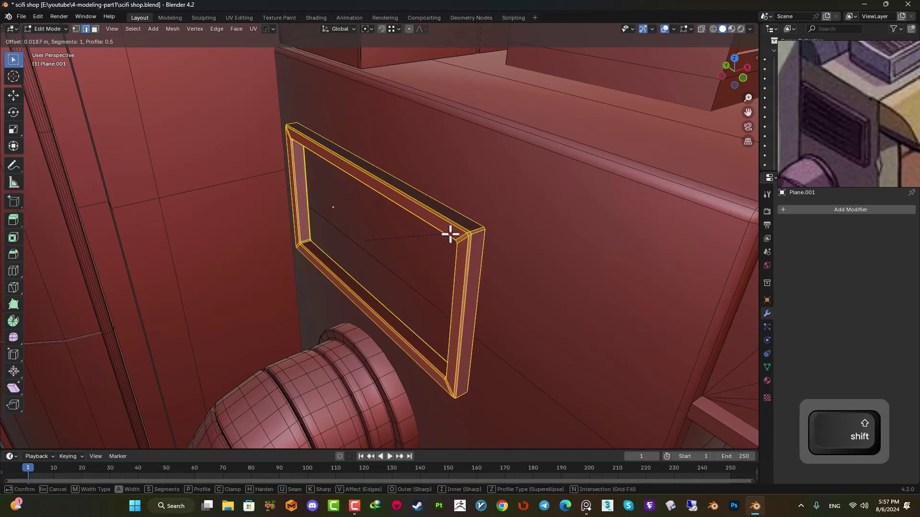
scroll(451, 234, "up", 1)
left_click(451, 234)
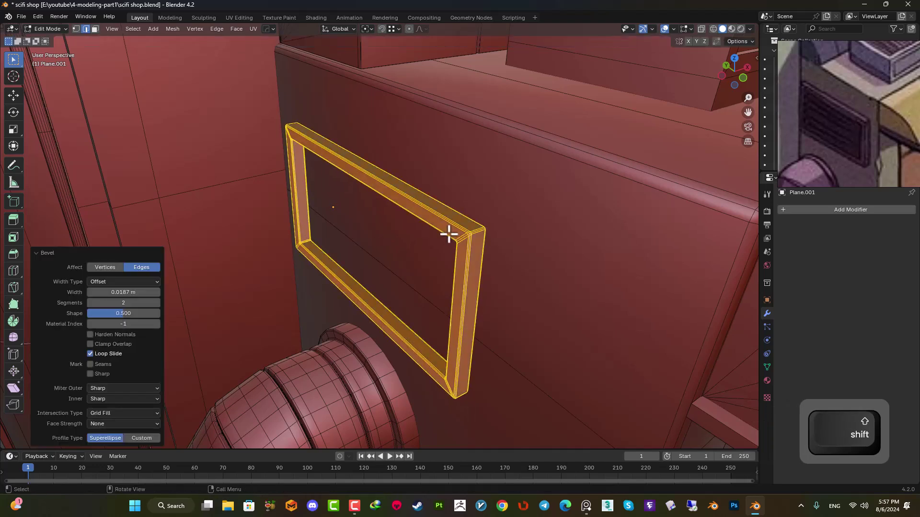
Step: Leave mesh editing and apply Shade Auto Smooth at 30° to the vent frame
key("Tab")
right_click(448, 228)
left_click(447, 228)
middle_click_drag(453, 231, 495, 212)
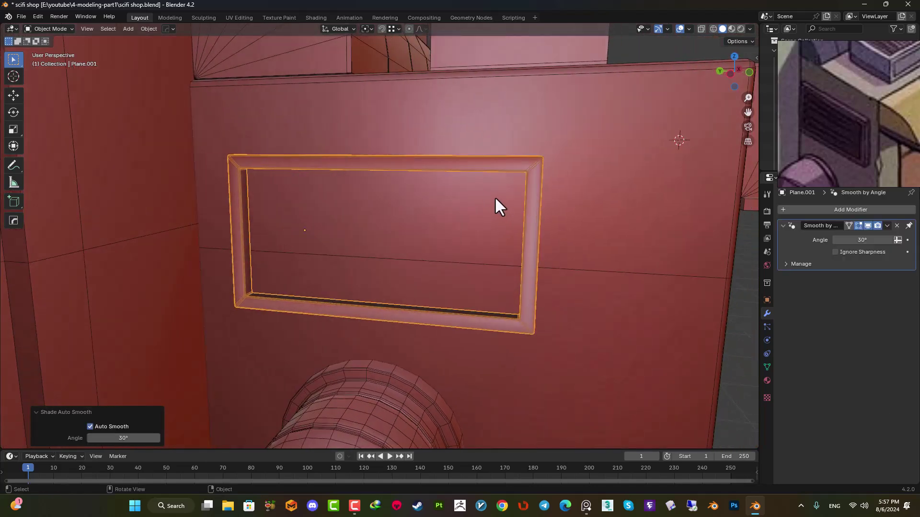
Step: Snap the 3D cursor to the centre of the vent frame's selected faces
key("KP_1")
key("ctrl+KP_3")
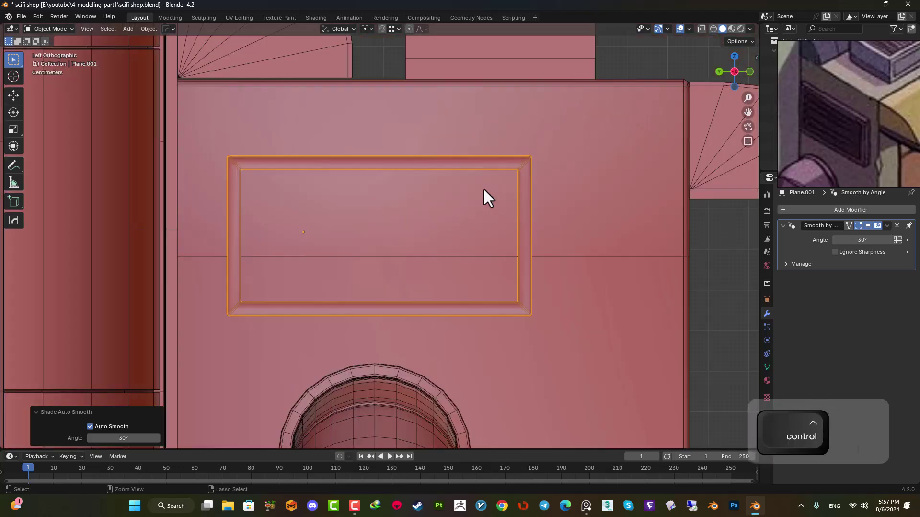
key("Tab")
key("3")
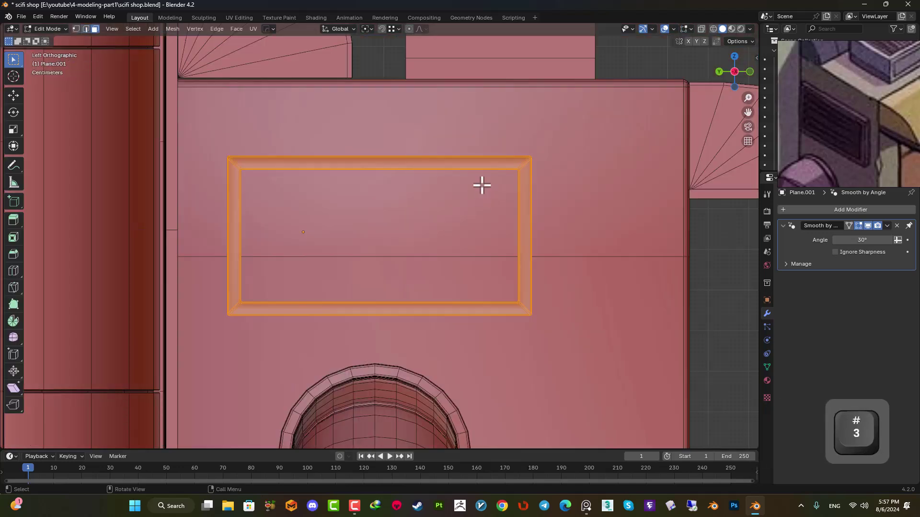
key("shift+s")
left_click(482, 232)
Step: Add a cube at the vent frame's centre and scale it uniformly to about 0.034
key("Tab")
key("shift+a")
mouse_move(462, 263)
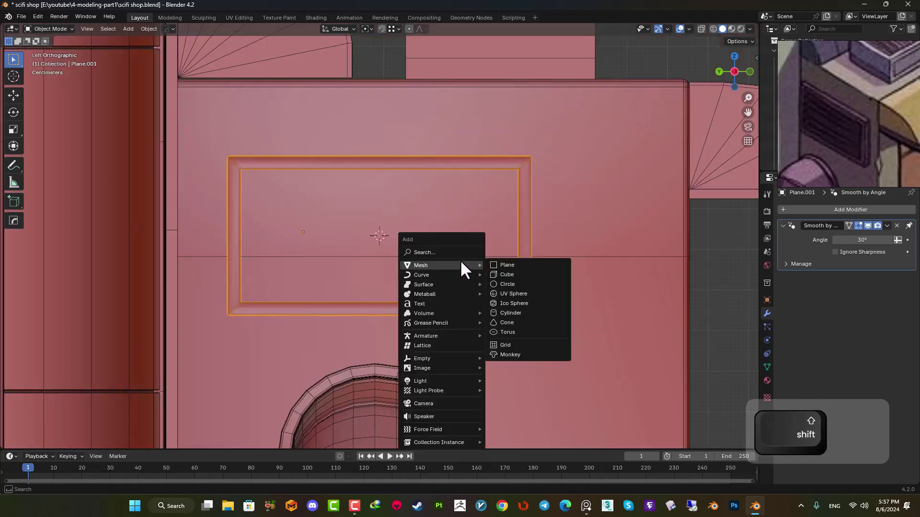
left_click(518, 274)
key("s")
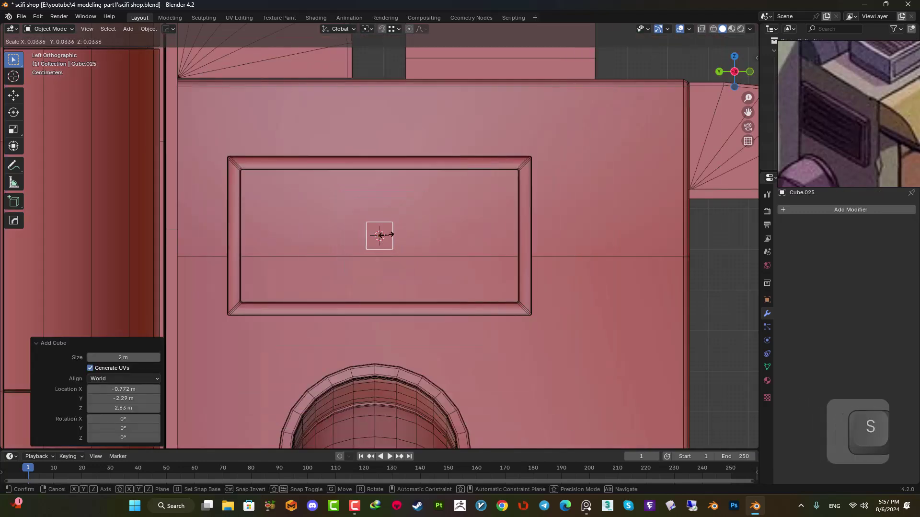
left_click(401, 237)
Step: Flatten the small cube along Z and raise it about 0.123 m toward the frame's upper edge
scroll(401, 237, "up", 1)
scroll(400, 238, "up", 2)
key("s")
key("z")
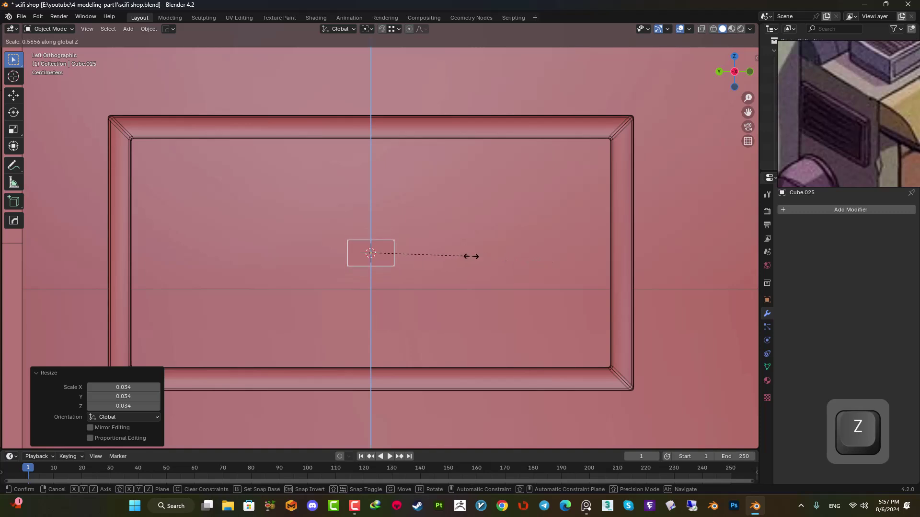
left_click(411, 251)
key("g")
key("z")
left_click(405, 165)
Step: Stretch the flattened cube along Y by about 10.3 to span the frame, and raise it about 0.021 m
key("s")
key("x")
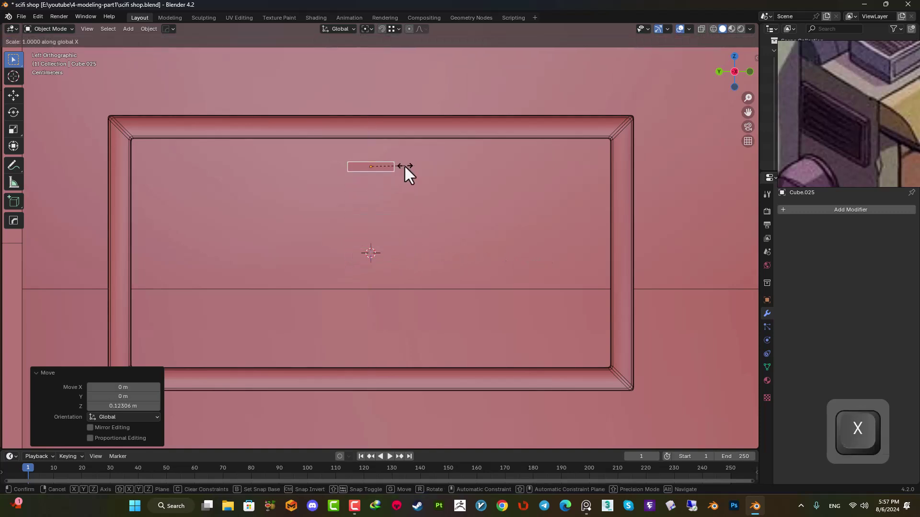
key("y")
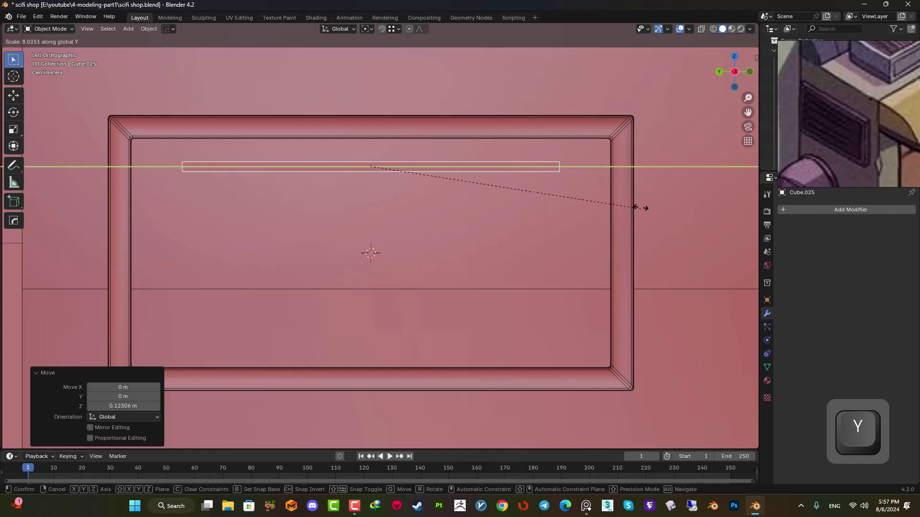
left_click(718, 212)
key("g")
key("z")
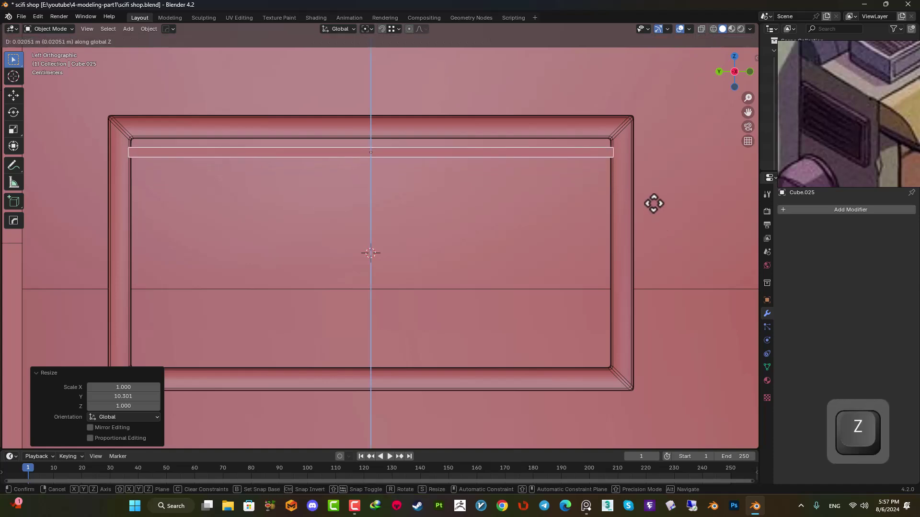
left_click(654, 201)
Step: Tilt the slat about -26.2° around the Y axis so it slopes down and outward
scroll(491, 206, "down", 2)
middle_click_drag(491, 206, 386, 226)
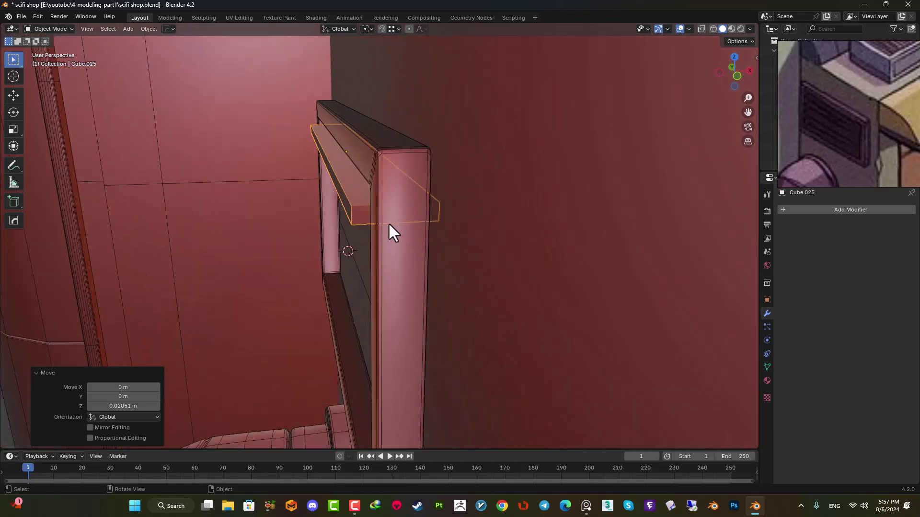
key("r")
key("y")
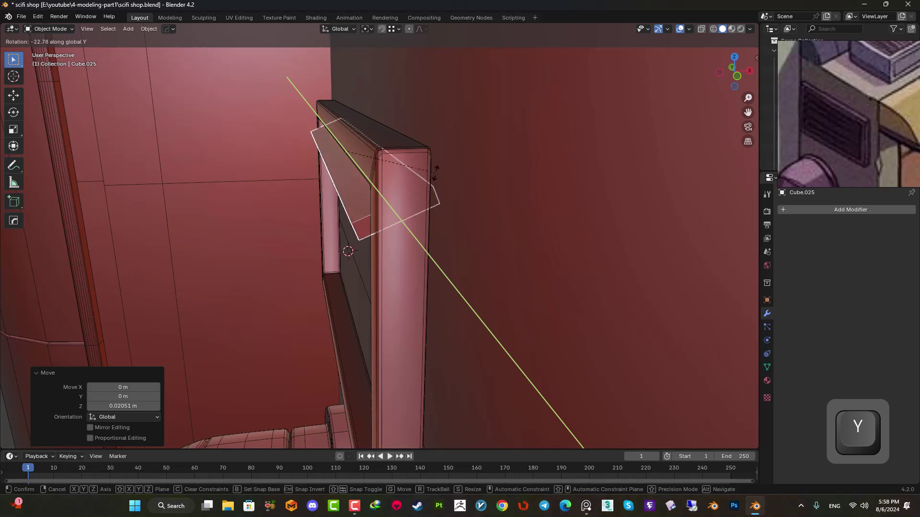
left_click(435, 166)
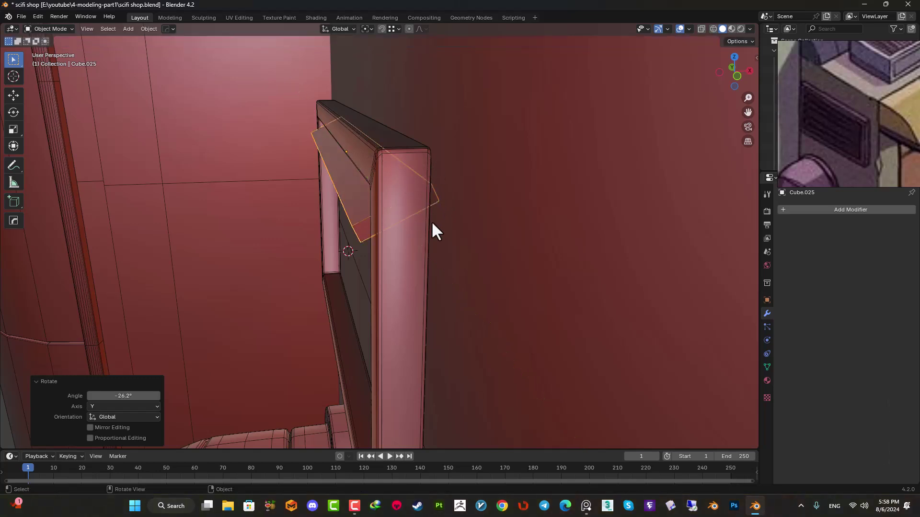
Step: Thin the slat by sliding its top face along its side edges toward the underside
key("Tab")
key("3")
left_click(363, 198)
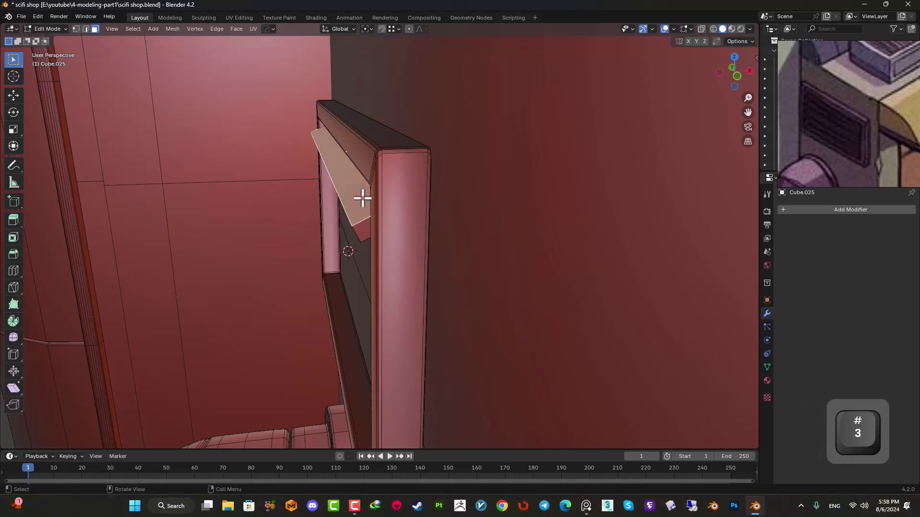
key("g")
key("y")
right_click(362, 198)
key("g")
key("g")
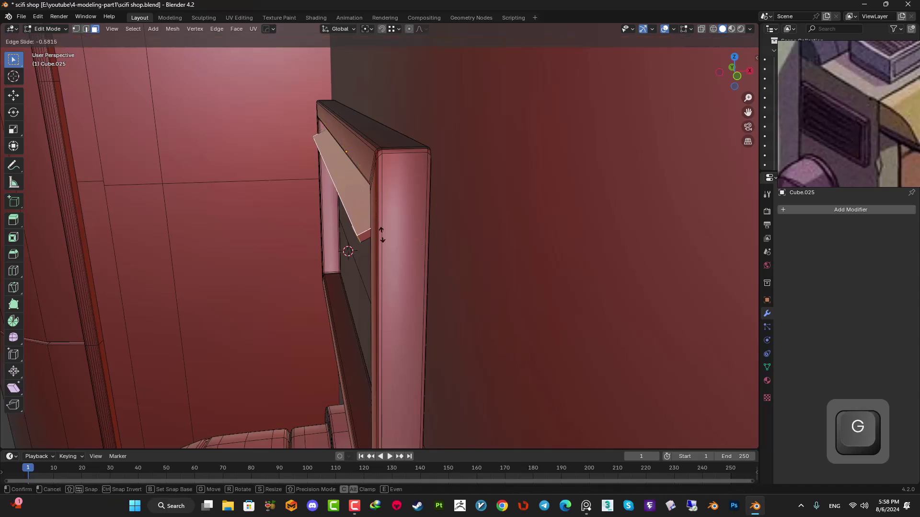
left_click(379, 213)
mouse_move(379, 213)
middle_mouse_down()
mouse_move(406, 205)
mouse_move(402, 195)
mouse_move(386, 217)
middle_mouse_up()
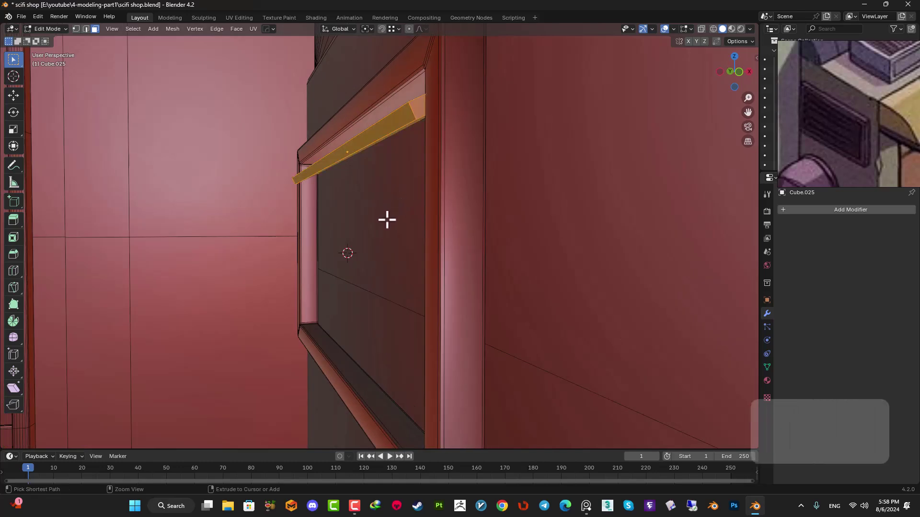
Step: Undo the slat's face slide and flatten the whole slat along Z to about 0.73 of its height
key("ctrl+z")
key("ctrl+z")
key("s")
key("z")
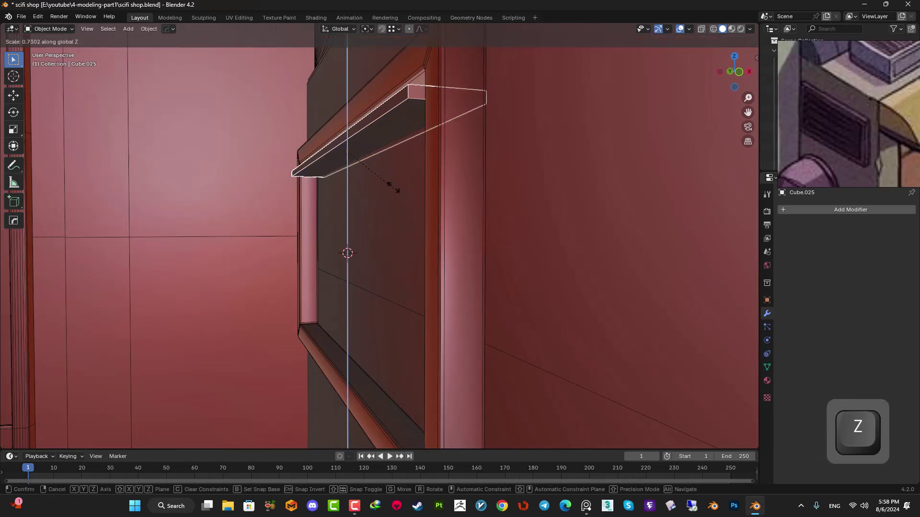
left_click(398, 190)
Step: Rotate the slat around the Y axis to adjust its slope inside the vent frame
middle_click_drag(423, 132, 430, 246, "shift")
key("r")
key("y")
left_click(419, 197)
scroll(411, 209, "down", 2)
scroll(402, 223, "up", 2)
key("Tab")
key("2")
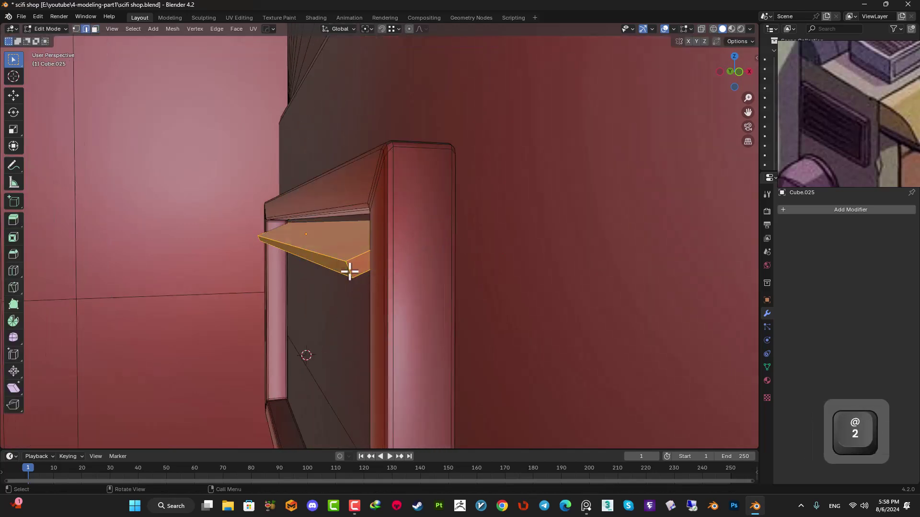
left_click(327, 254, "alt")
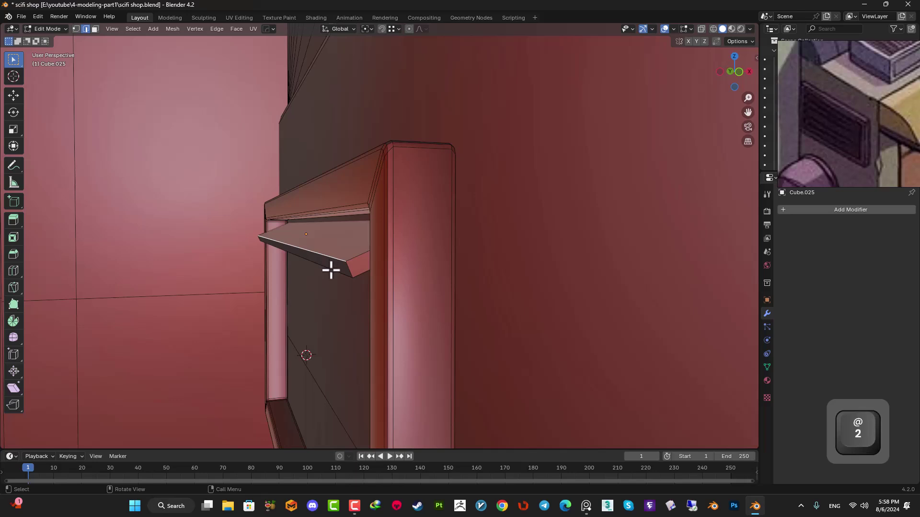
key("a")
key("ctrl+b")
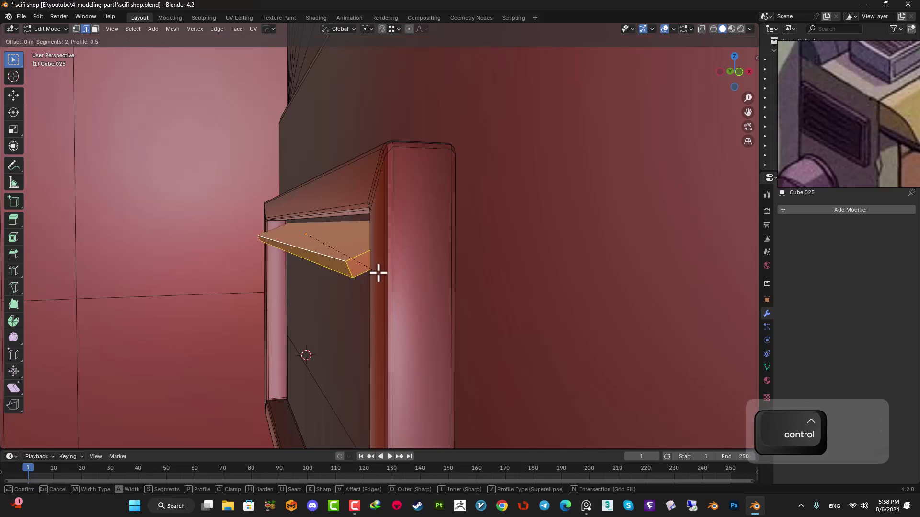
right_click(391, 271)
key("Tab")
Step: Apply the slat's transforms and bevel all its edges by 0.00137 m with 2 segments
key("ctrl+a")
left_click(369, 277)
key("Tab")
key("ctrl+b")
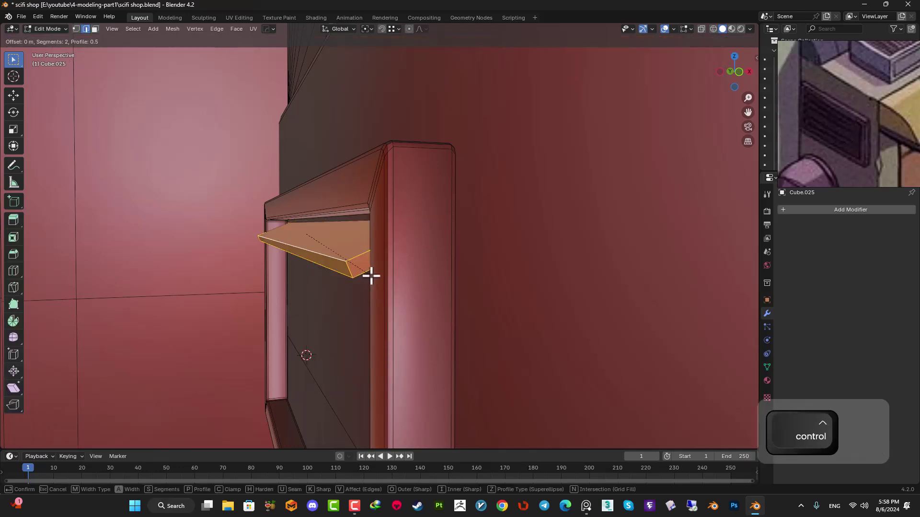
key("shift")
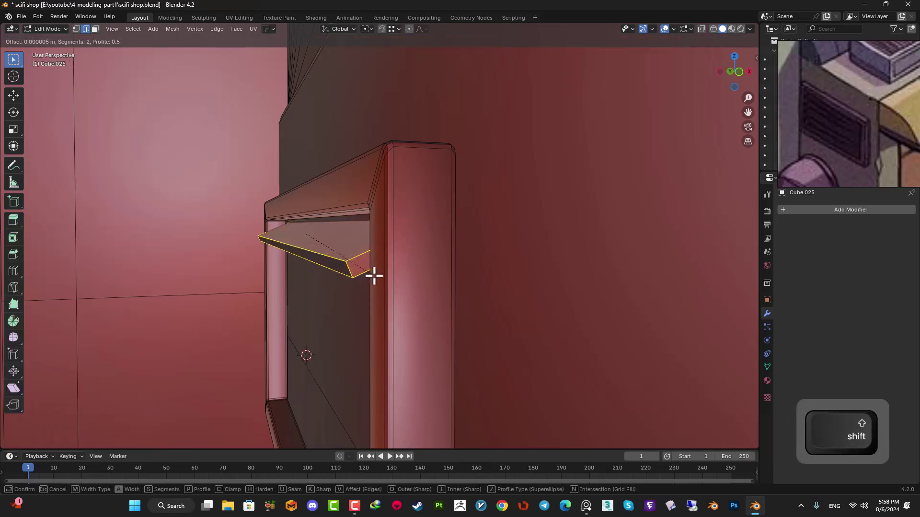
left_click(384, 281)
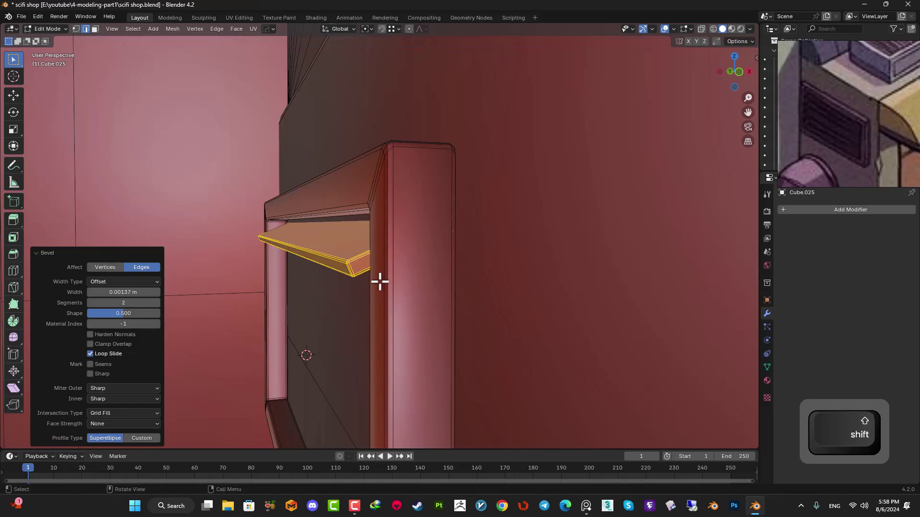
key("Tab")
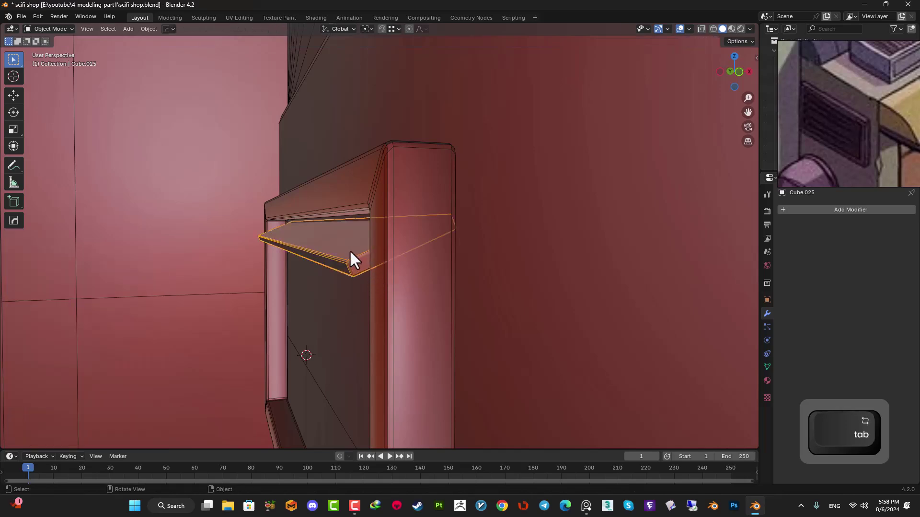
Step: Scale the slat along X to adjust its depth within the vent frame
scroll(349, 249, "down", 3)
key("ctrl+KP_3")
key("ctrl+KP_3")
middle_click_drag(308, 256, 240, 266)
scroll(504, 315, "up", 2)
middle_click_drag(564, 333, 511, 301, "shift")
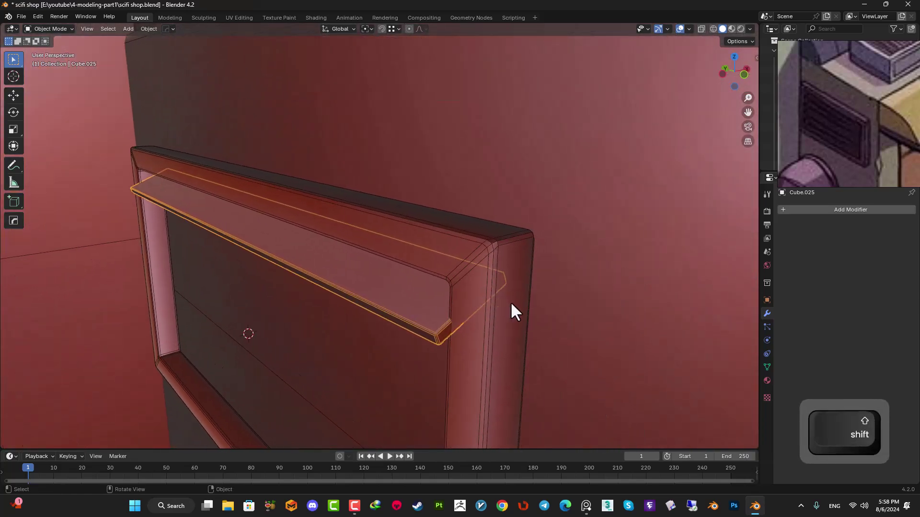
key("s")
key("x")
left_click(504, 312)
Step: Scale the slat's mesh by 0.991 along Y so its ends fit between the frame's sides
key("Tab")
key("3")
key("s")
key("y")
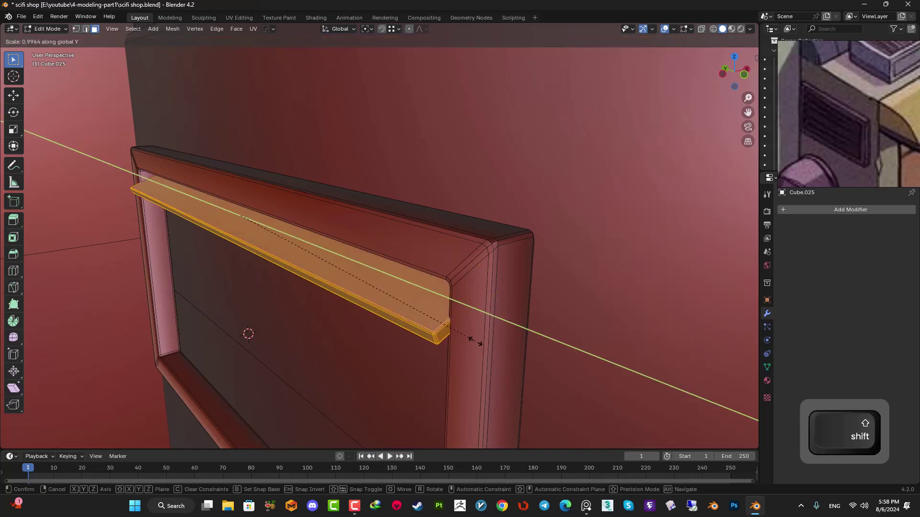
left_click(467, 327)
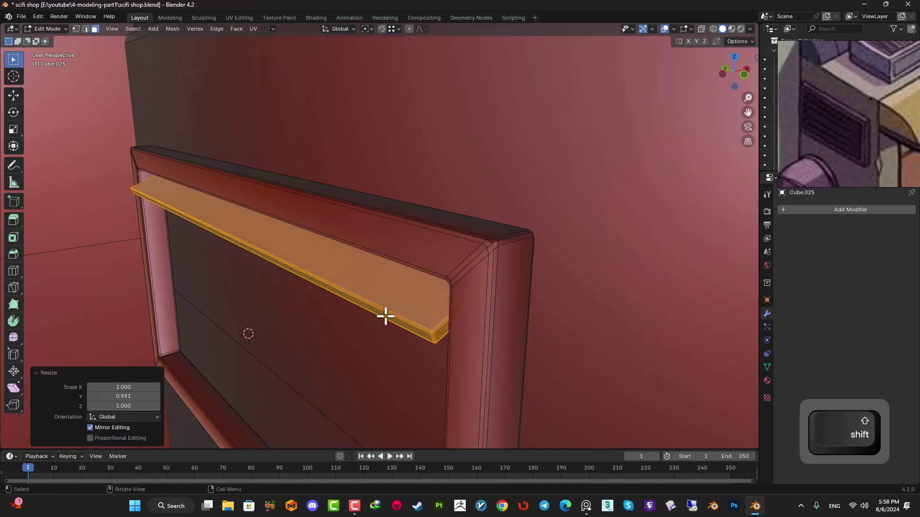
scroll(389, 313, "down", 6)
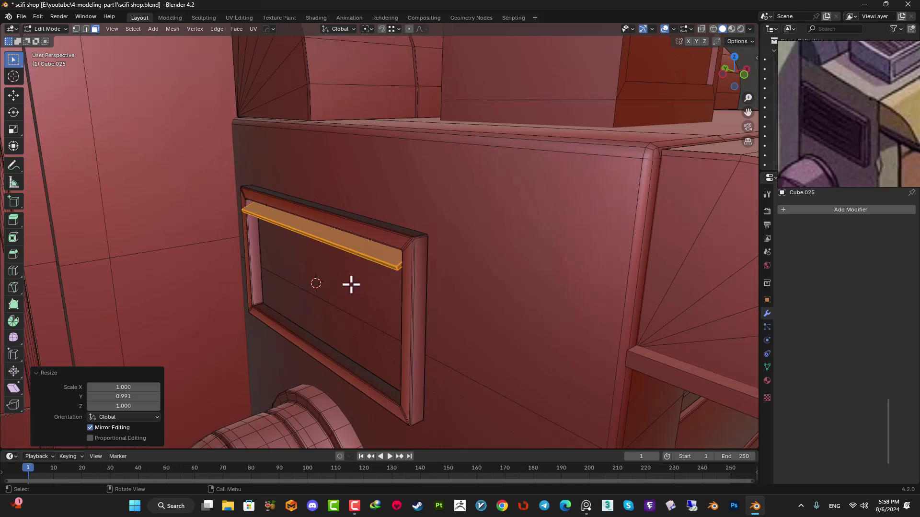
key("Tab")
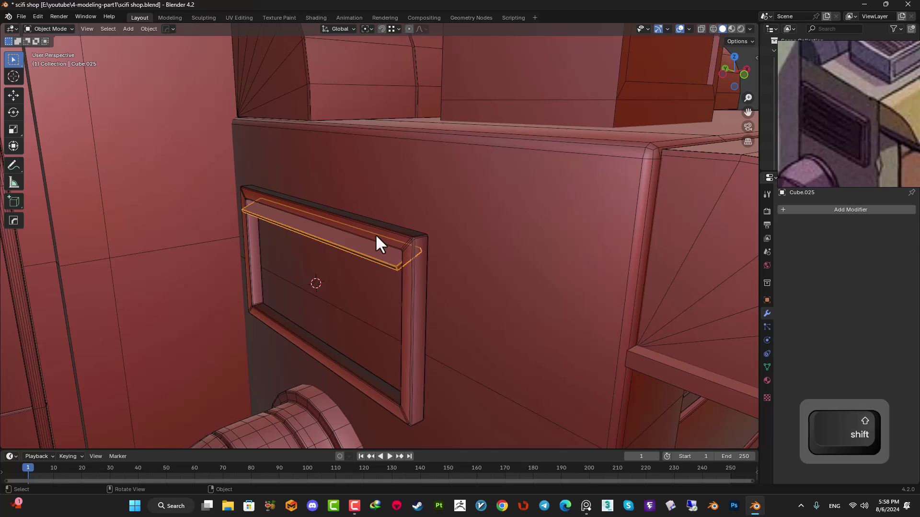
key("KP_1")
key("KP_3")
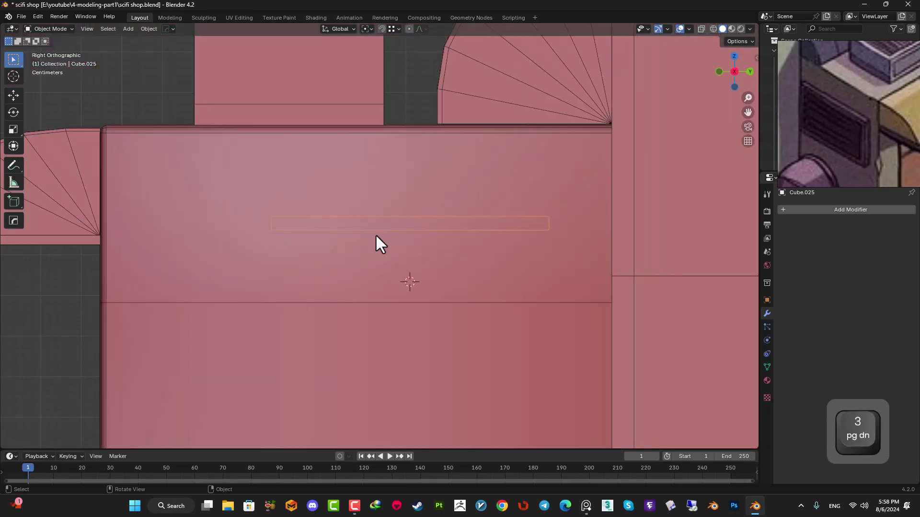
key("ctrl+KP_3")
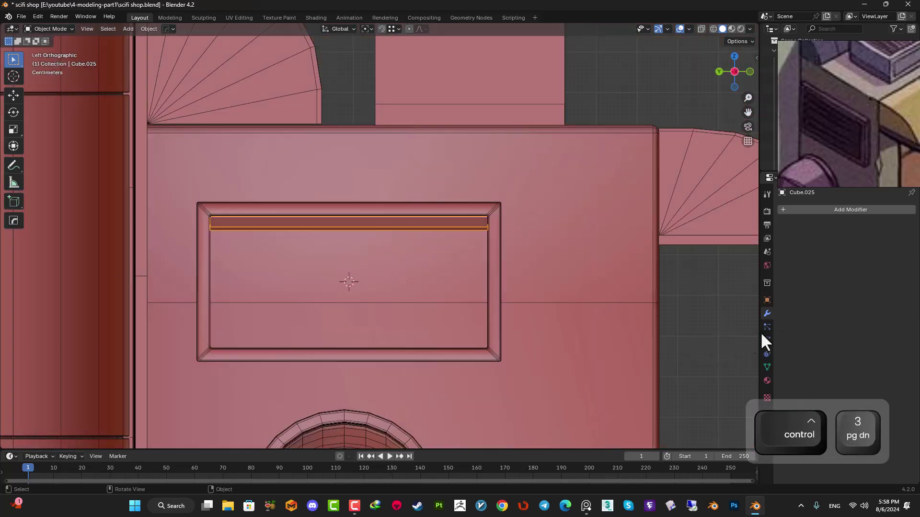
left_click(814, 211)
type("a")
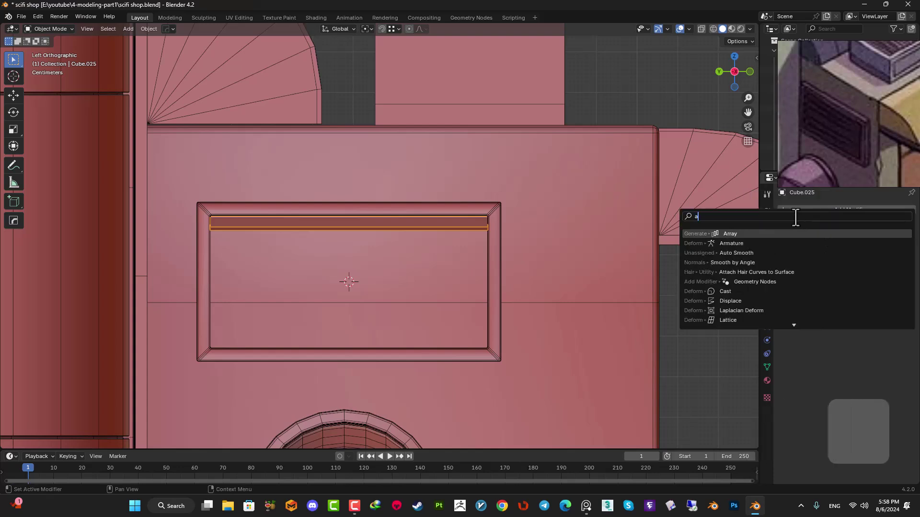
left_click(773, 234)
key("ctrl+z")
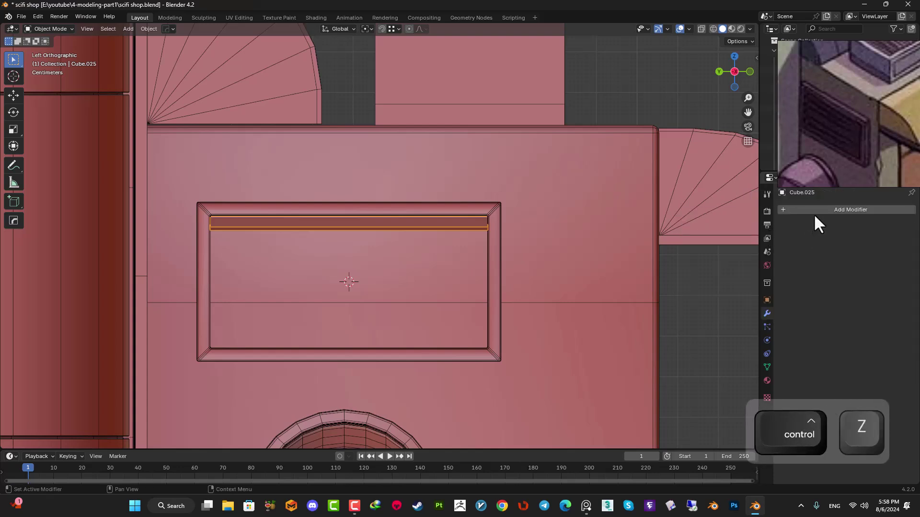
Step: Add an Array modifier to the slat with a count of 20
left_click(815, 214)
type("a")
left_click(740, 228)
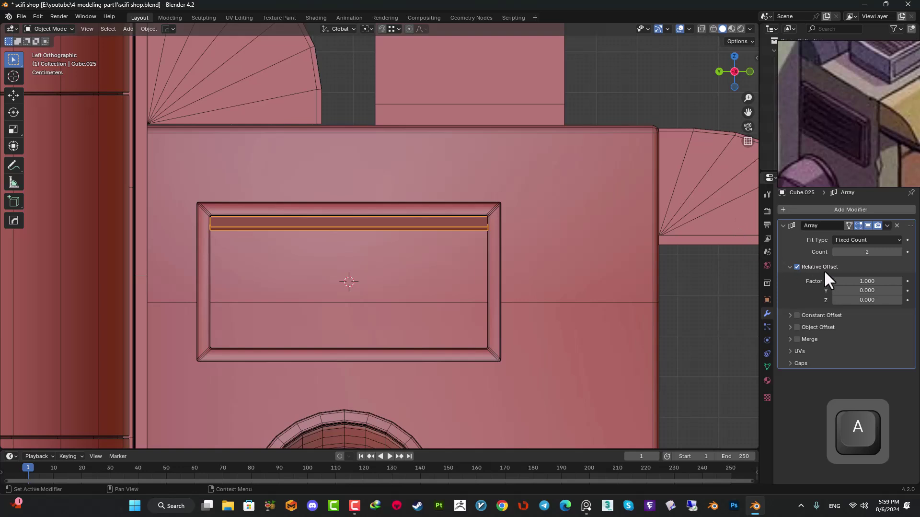
left_click_drag(861, 252, 896, 252)
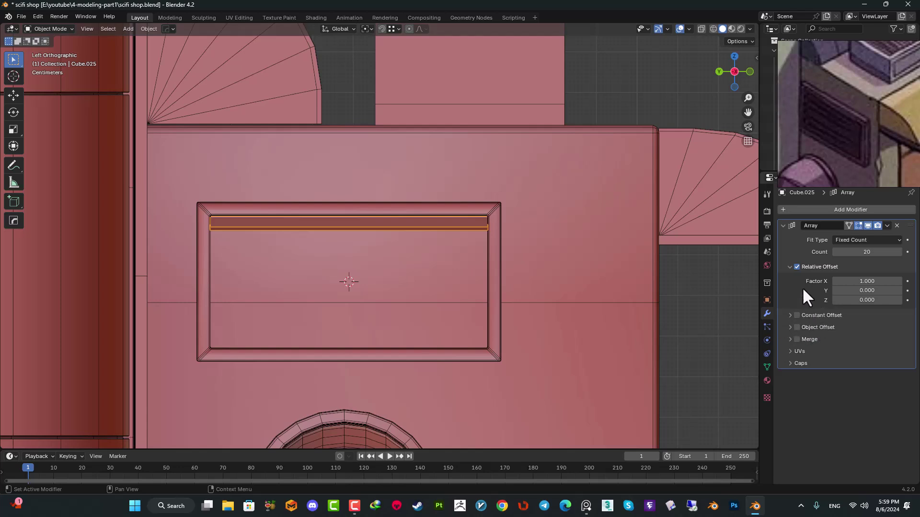
Step: Set the array's relative offset factors to X 0, Y 0 and Z -1.32 to stack the slats downward
mouse_move(845, 297)
left_mouse_down()
mouse_move(858, 299)
mouse_move(829, 300)
left_mouse_up()
left_click(854, 281)
type("0")
key("Return")
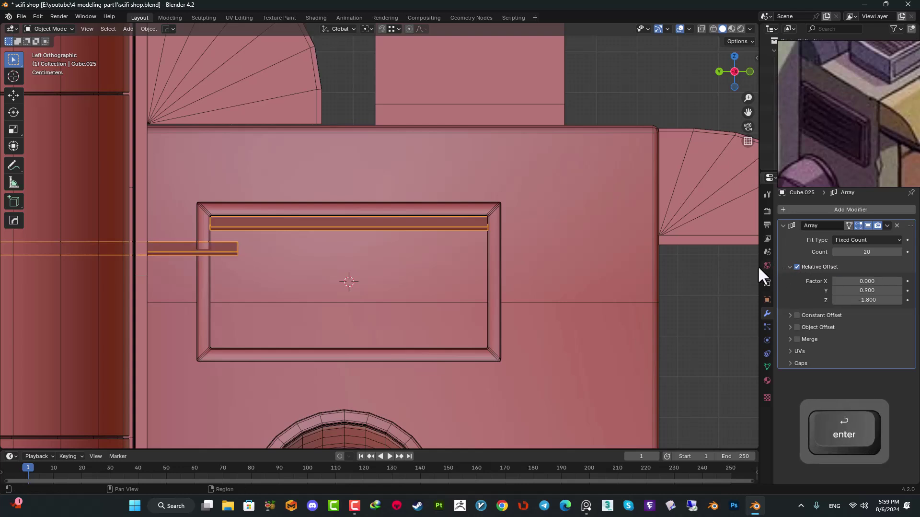
left_click(867, 291)
type("0")
key("Return")
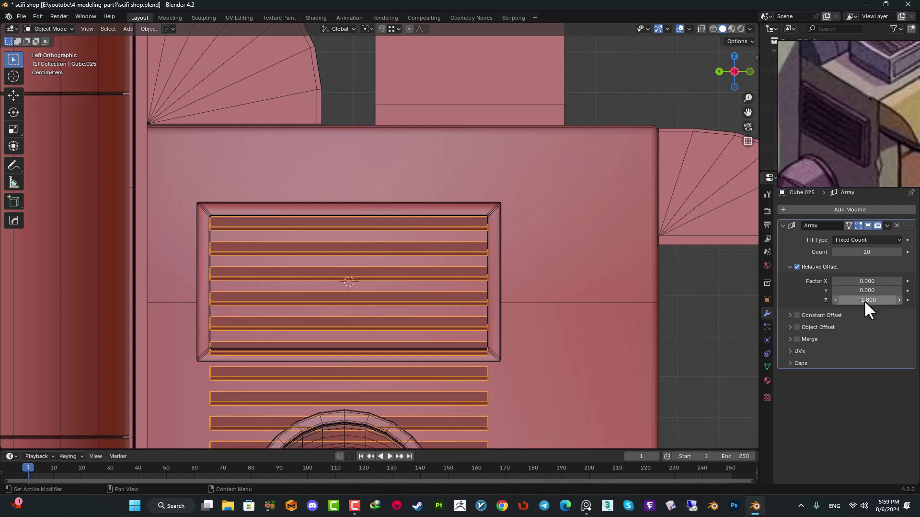
left_click_drag(864, 300, 893, 300, "shift")
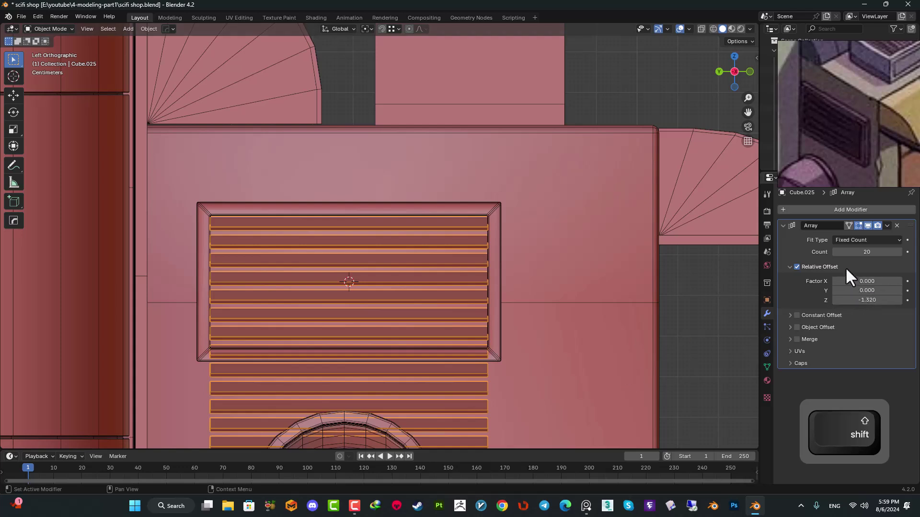
Step: Reduce the array count to 7 so the slats stay inside the frame, and apply the Array modifier
left_click(835, 252)
left_click(835, 252)
left_click(836, 252)
left_click(836, 252)
left_click(836, 252)
left_click(836, 252)
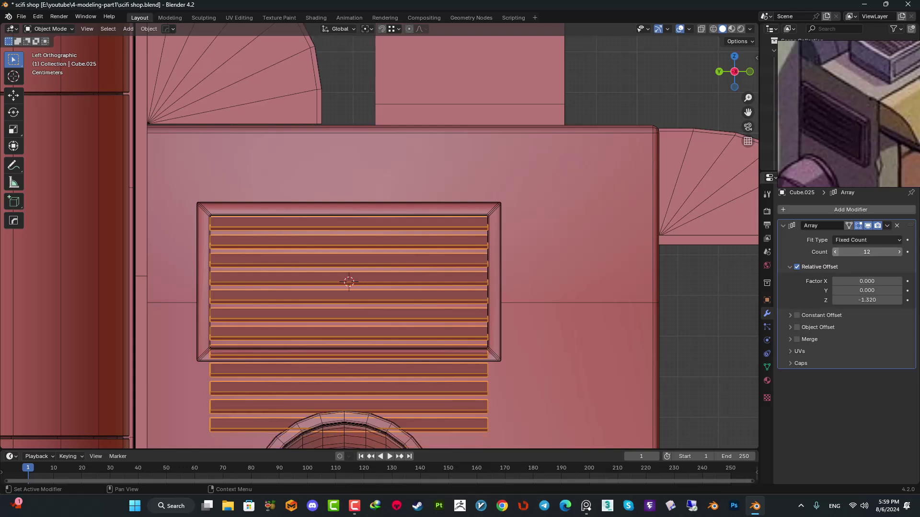
left_click(836, 252)
left_click(835, 252)
left_click_drag(835, 252, 820, 252)
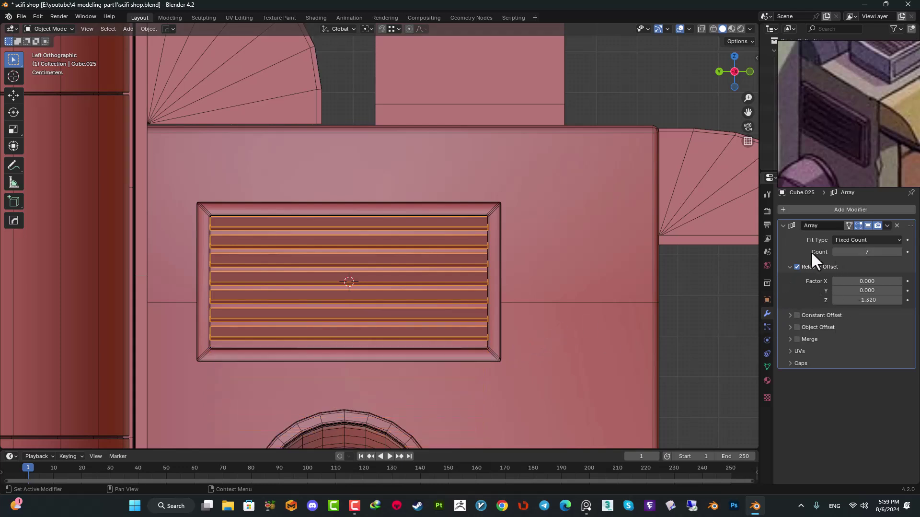
key("ctrl+a")
Step: Deselect the finished vent slats and save the file
middle_click_drag(499, 288, 432, 300)
left_click(651, 123)
key("ctrl+s")
Step: Review the whole building and examine the small wall device beside the garage door in the reference image
middle_click_drag(623, 113, 441, 238)
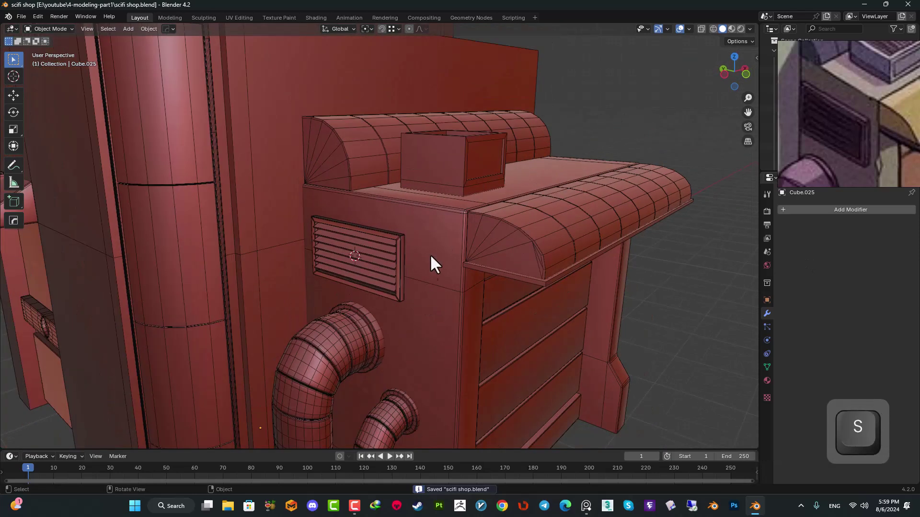
scroll(401, 291, "down", 6)
middle_click_drag(402, 291, 450, 234, "shift")
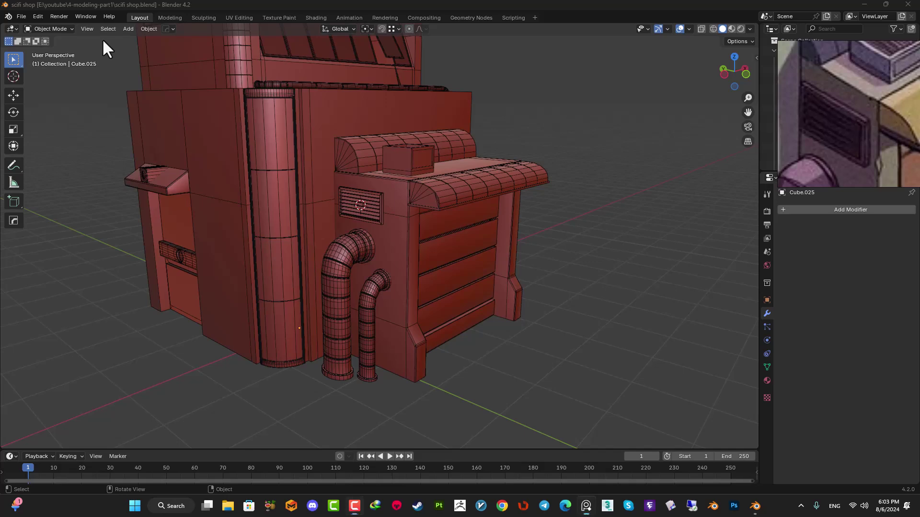
scroll(502, 197, "down", 2)
middle_click_drag(466, 207, 484, 220, "shift")
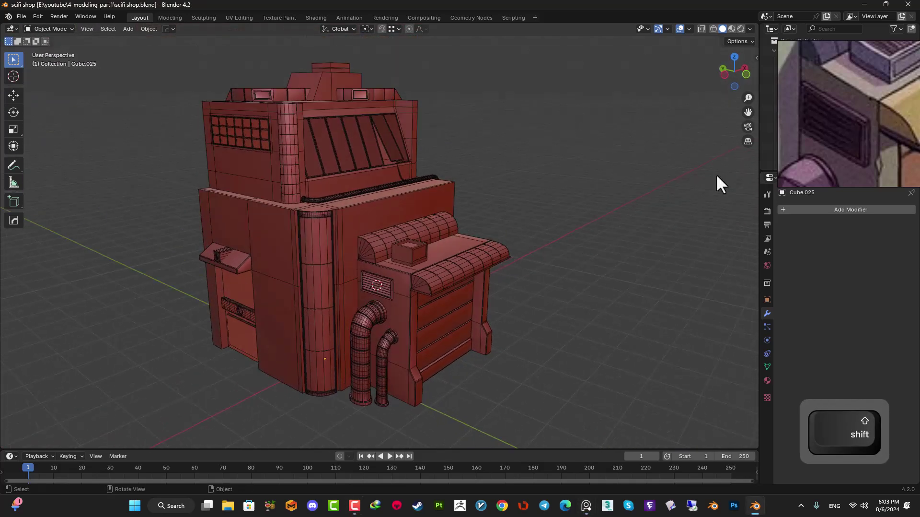
scroll(846, 128, "down", 4)
scroll(864, 139, "up", 5)
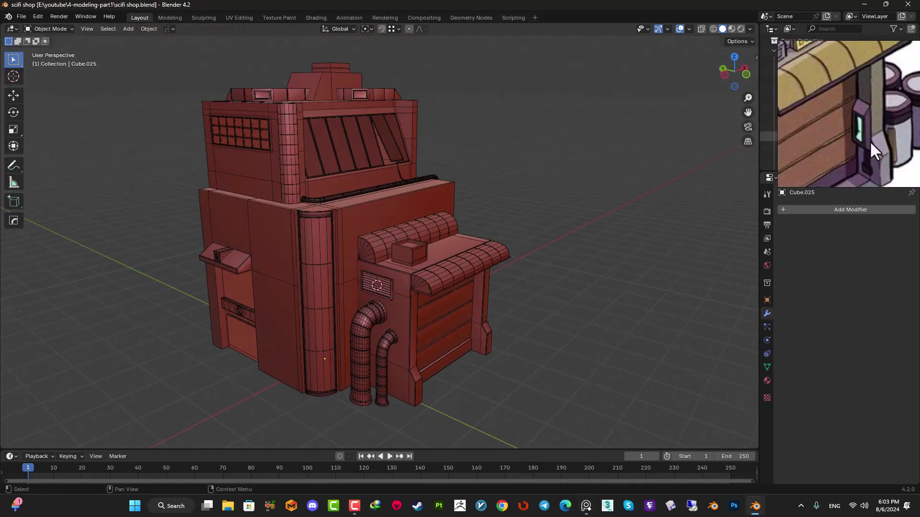
scroll(870, 140, "up", 2)
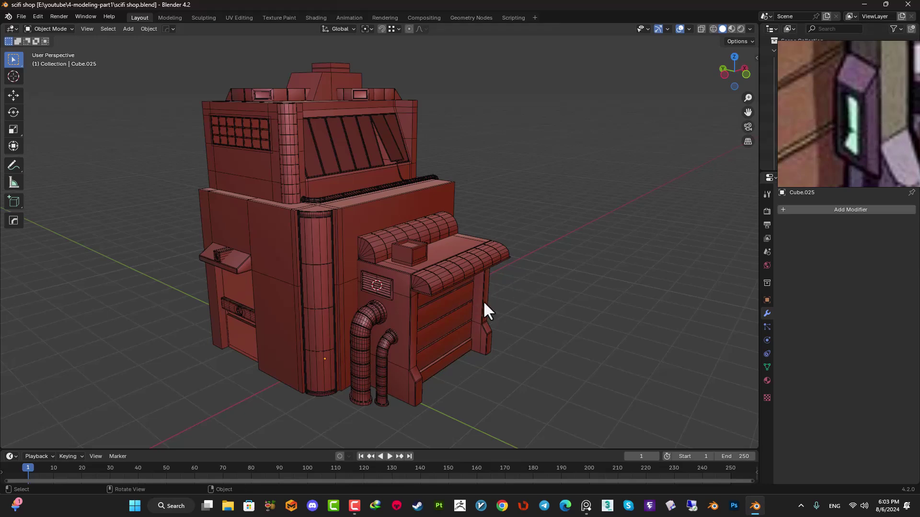
Step: Add a cube from the front view and scale it uniformly to 0.087 for the wall device
scroll(478, 303, "up", 4)
middle_click_drag(572, 288, 520, 197, "shift")
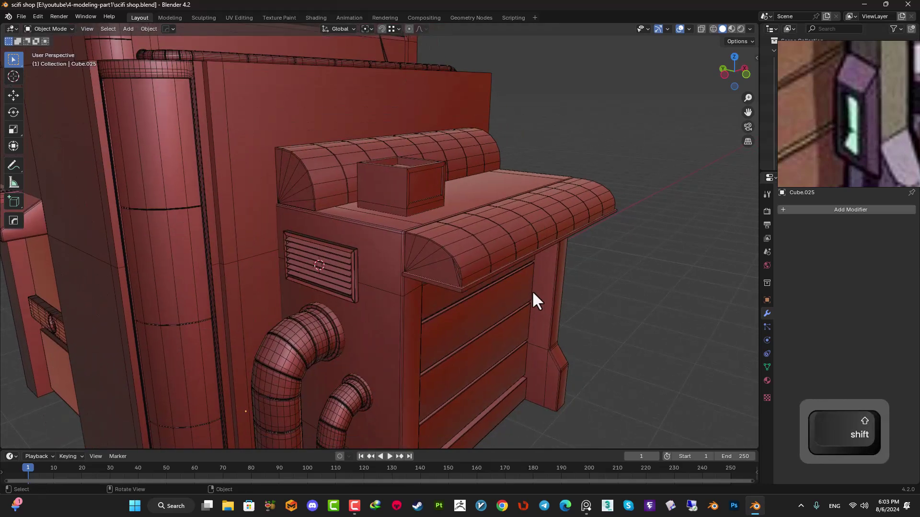
key("KP_1")
scroll(533, 290, "down", 2)
key("shift+a")
mouse_move(501, 271)
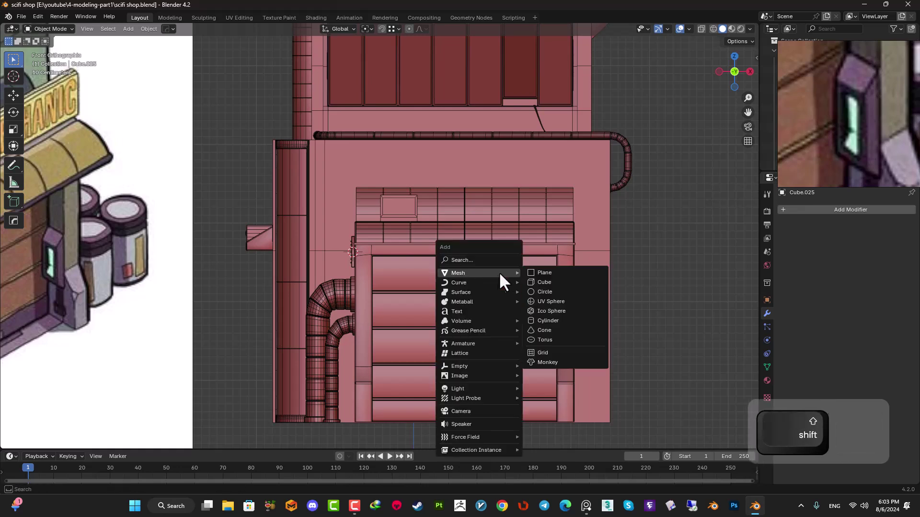
left_click(556, 282)
key("s")
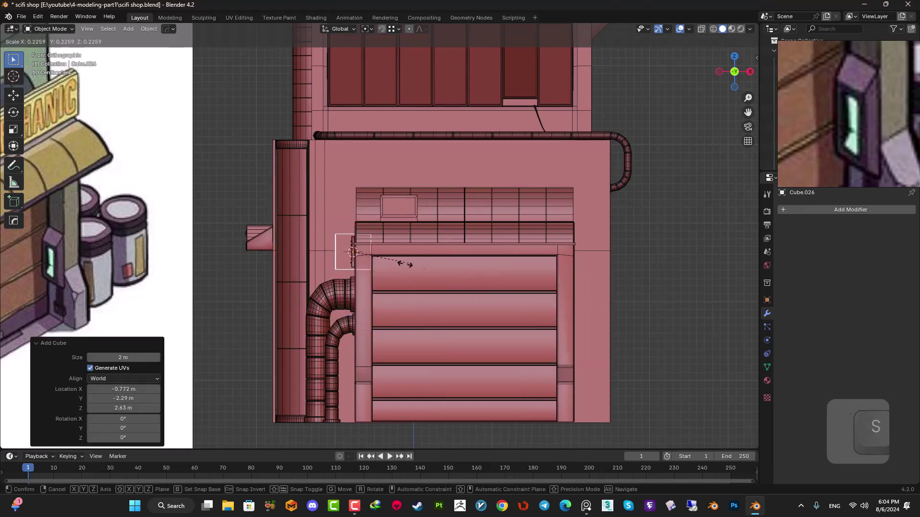
left_click(376, 253)
Step: Move the small cube 2.5053 m along X and -0.73149 m along Z, next to the garage door's far post
key("g")
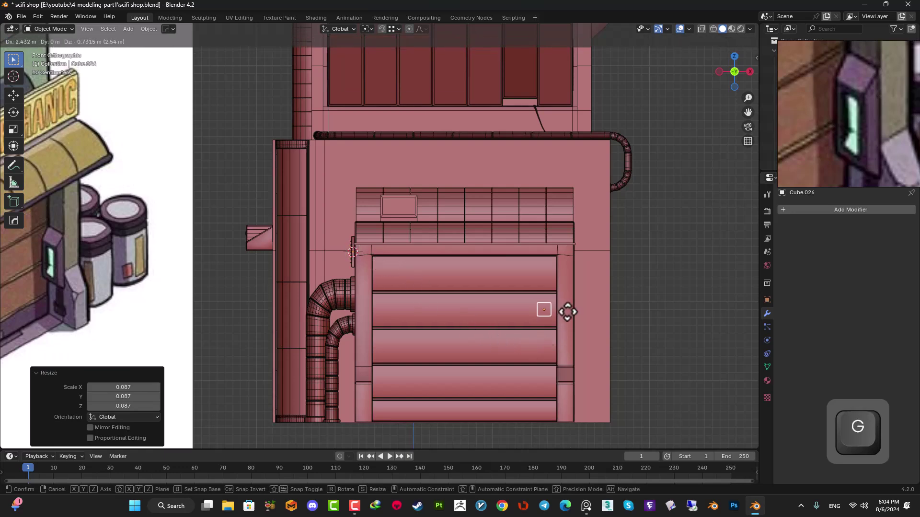
left_click(574, 311)
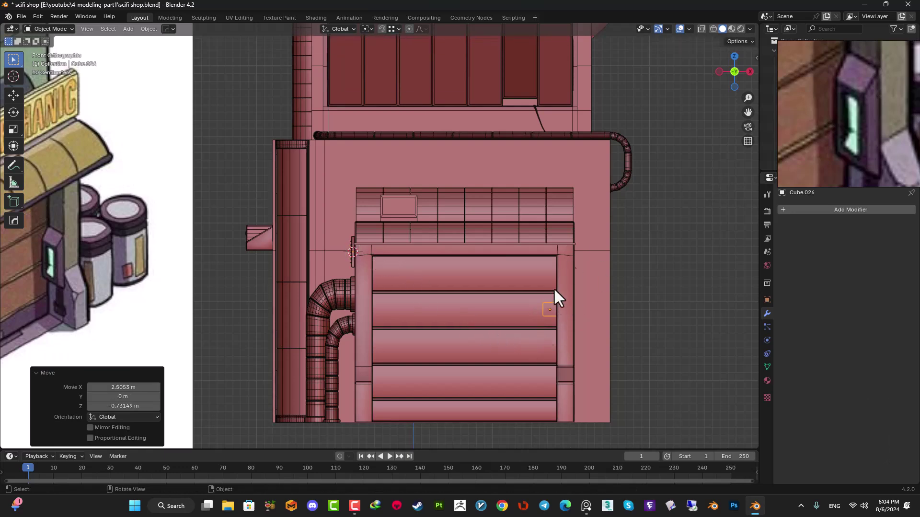
scroll(570, 260, "up", 5)
middle_click_drag(668, 349, 363, 245, "shift")
scroll(364, 245, "up", 3)
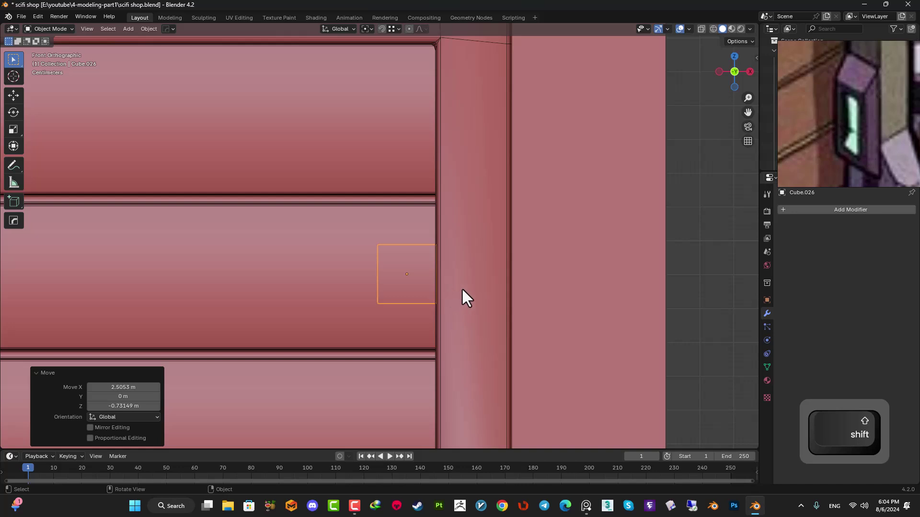
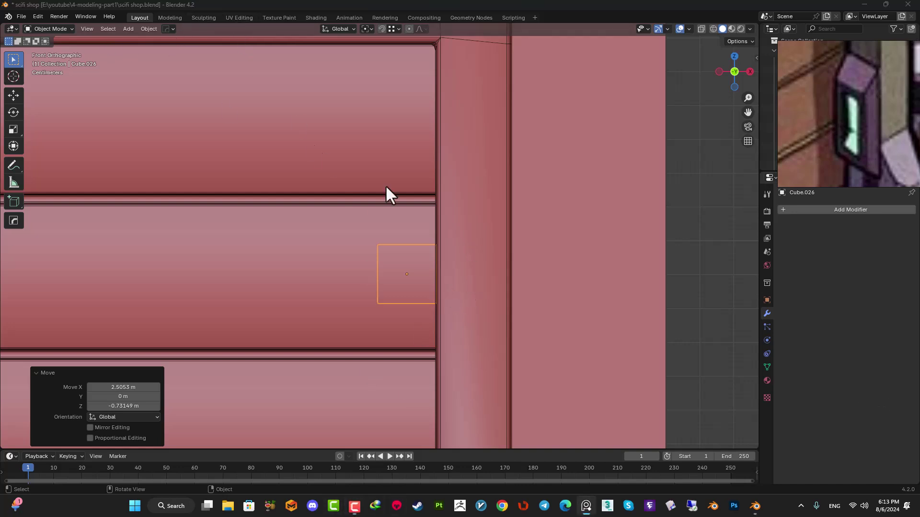
Step: Stretch the small cube beside the garage door to a scale of 3.562 along Z
scroll(431, 263, "down", 5)
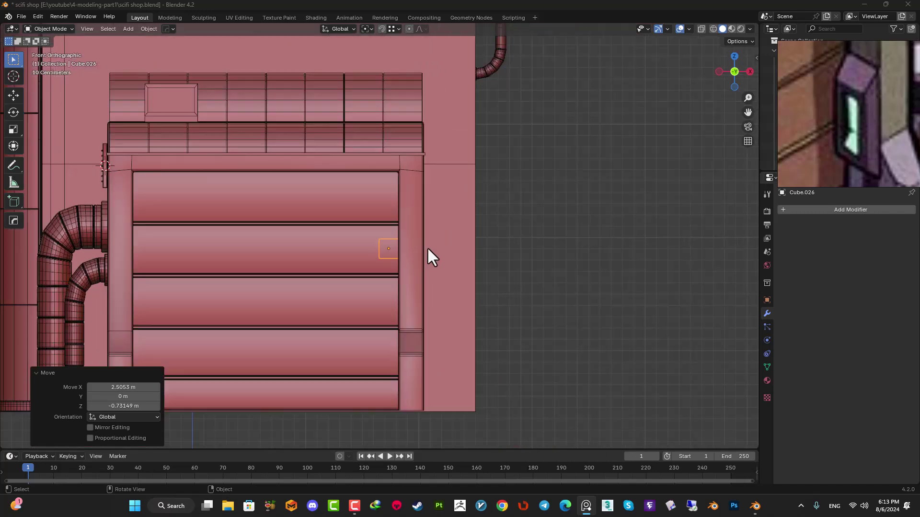
key("z")
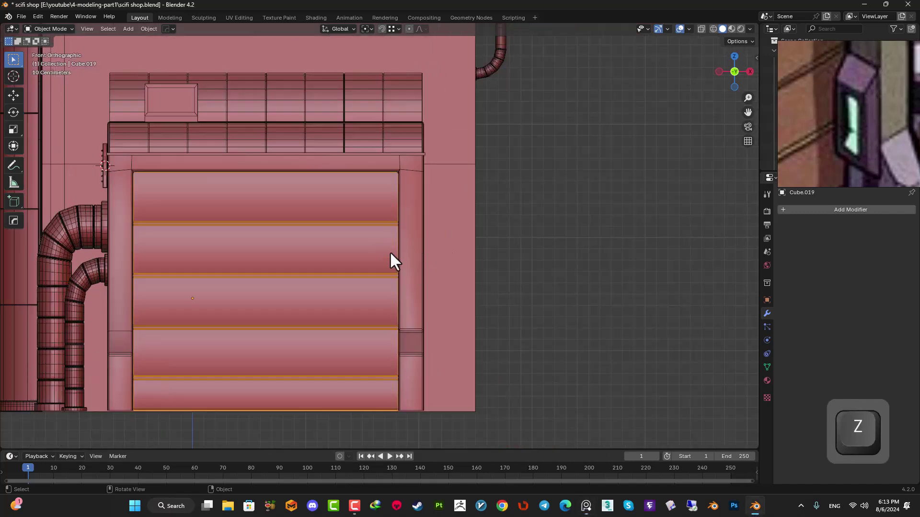
key("s")
key("z")
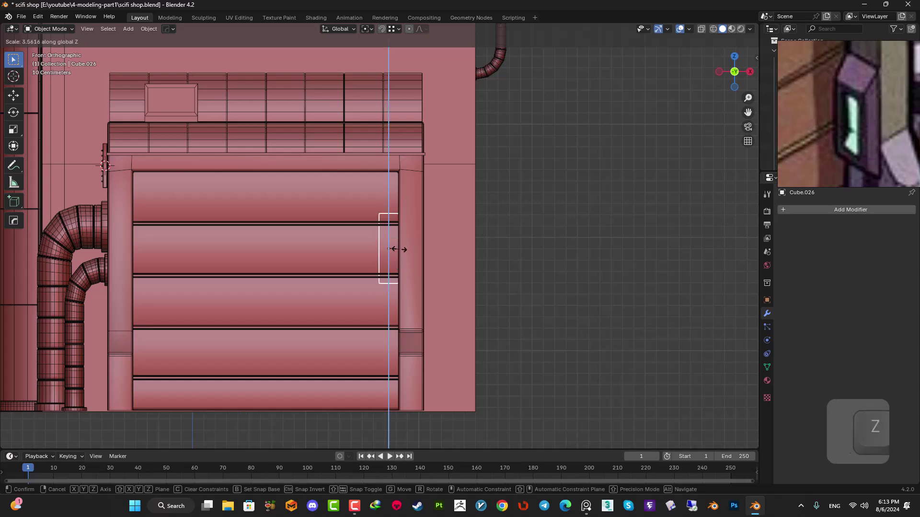
left_click(399, 248)
Step: Move the stretched block -0.62267 m along Y so it sits against the inner side of the door post
middle_click_drag(398, 248, 473, 283)
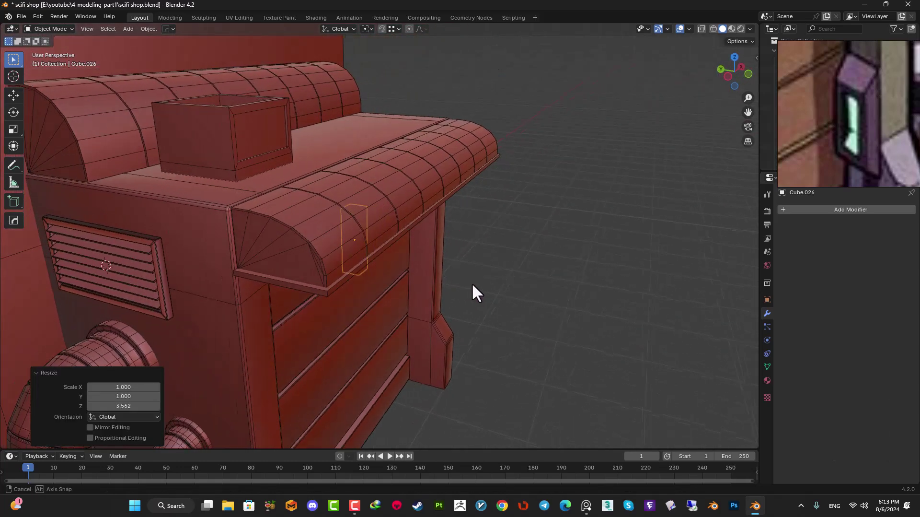
scroll(471, 267, "up", 4)
middle_click_drag(470, 251, 430, 173, "shift")
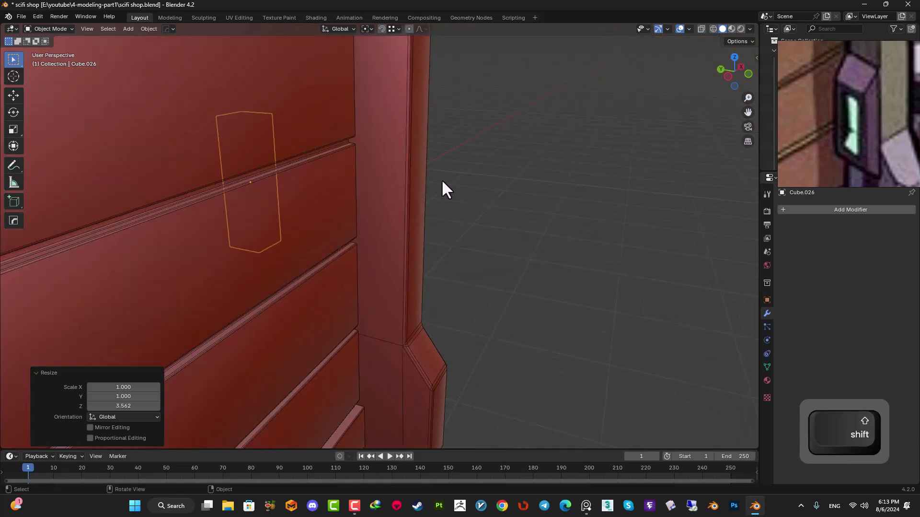
key("g")
key("y")
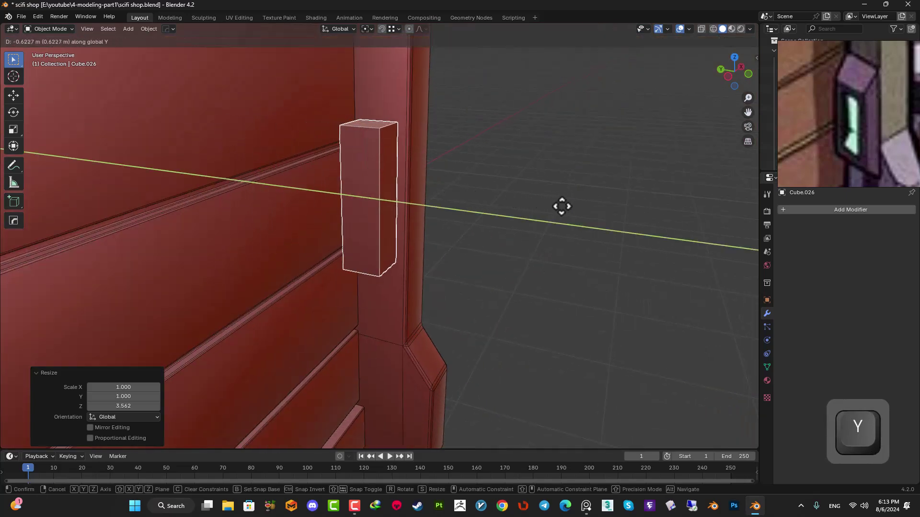
left_click(561, 205)
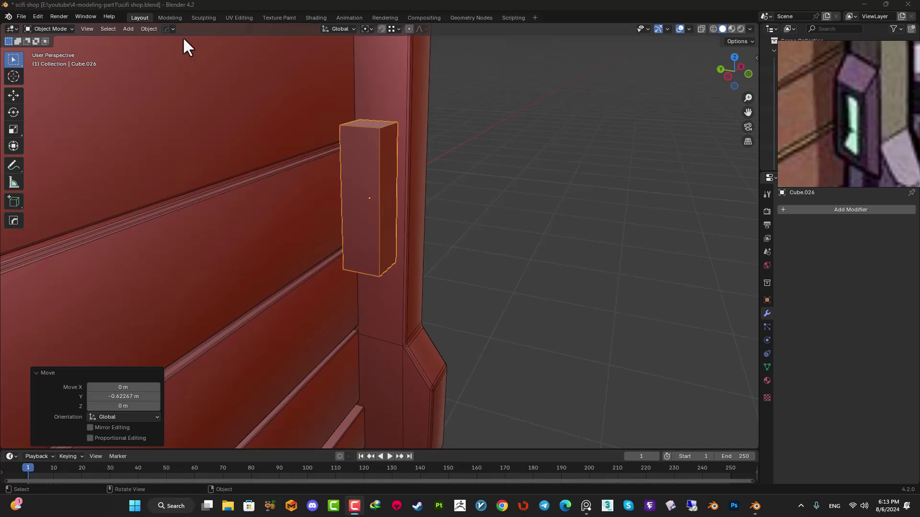
Step: Reselect only the wall device block and examine its placement on the post from the front view
middle_click_drag(530, 195, 494, 186)
key("a")
scroll(494, 180, "down", 3)
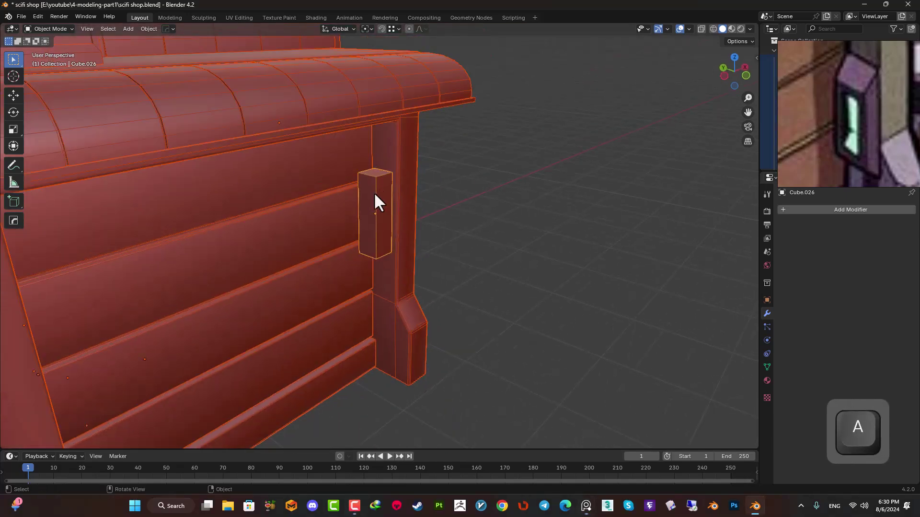
left_click(379, 187)
scroll(392, 191, "up", 5)
middle_click_drag(392, 189, 336, 171)
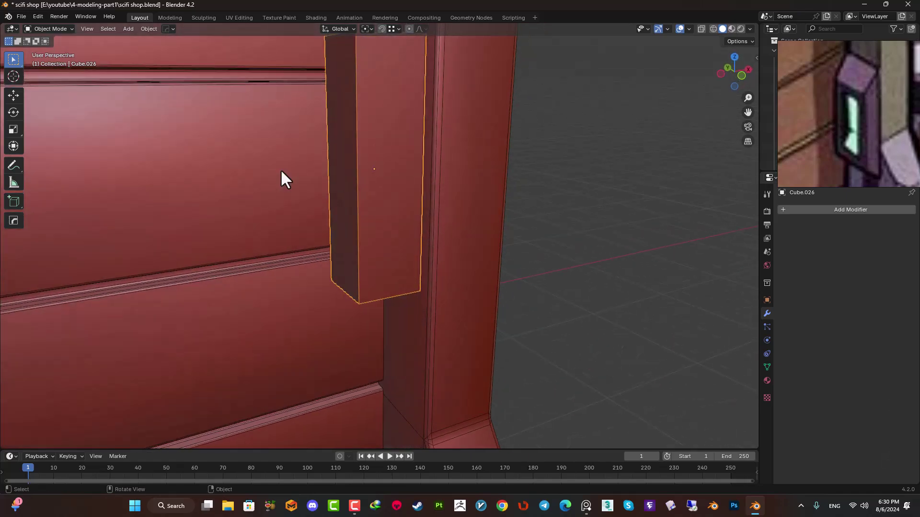
key("KP_1")
scroll(340, 237, "down", 7)
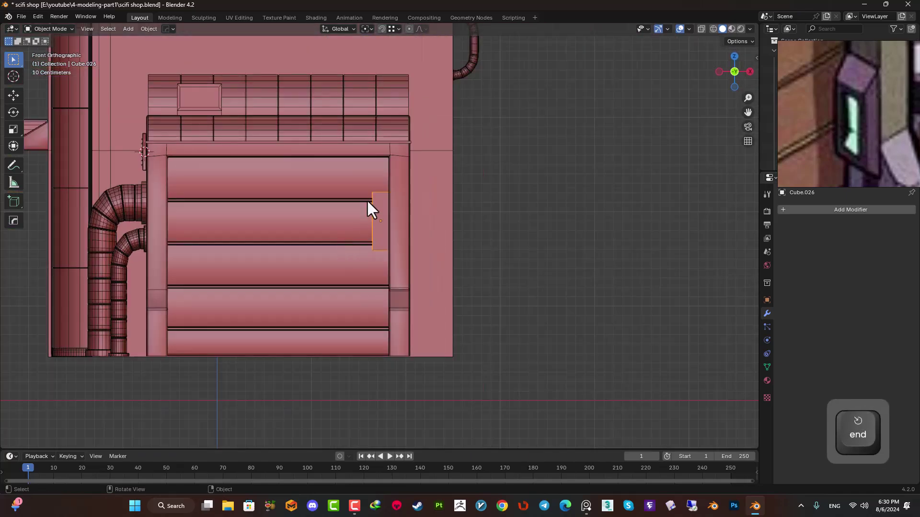
scroll(367, 215, "up", 4)
Step: Taper the block by scaling its face towards the door opening to 0.626 along Z
key("Tab")
middle_click_drag(369, 195, 417, 206)
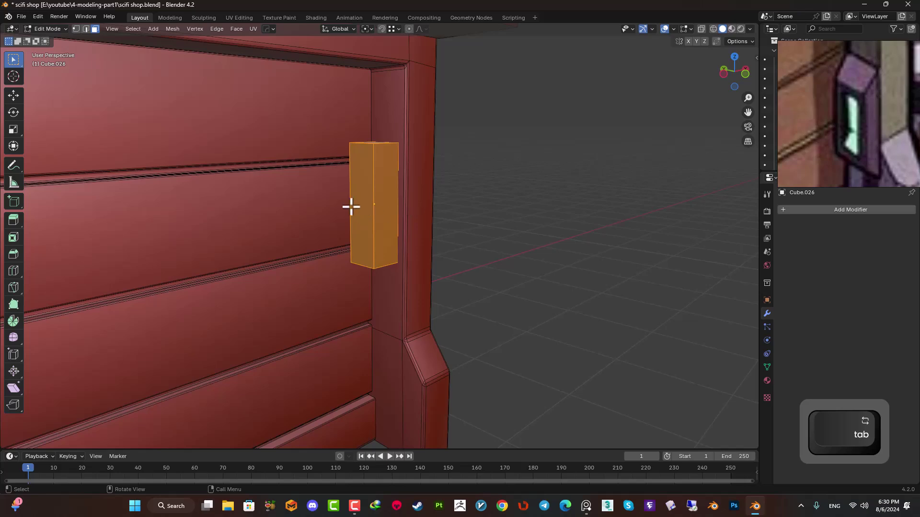
key("3")
left_click(362, 181)
key("s")
key("z")
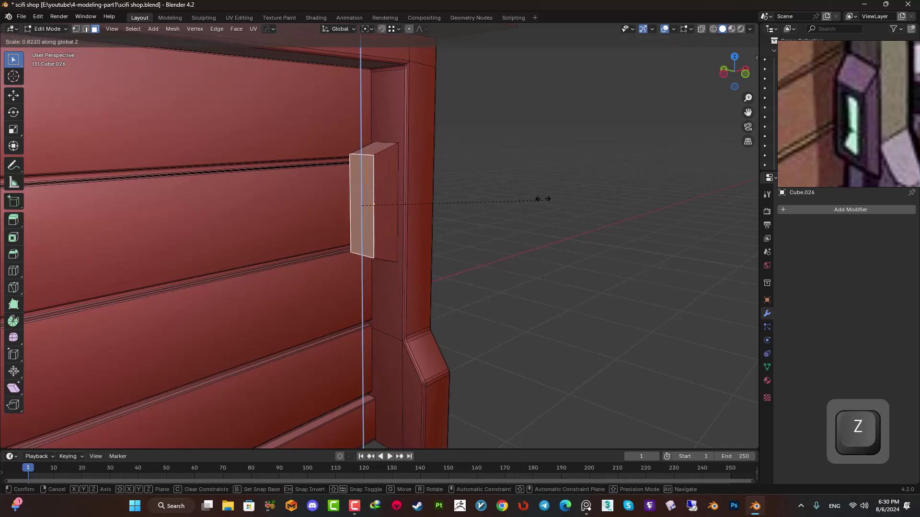
left_click(502, 196)
Step: Move the tapered face 0.060472 m along X towards the post to make the device shallower
scroll(385, 185, "up", 4)
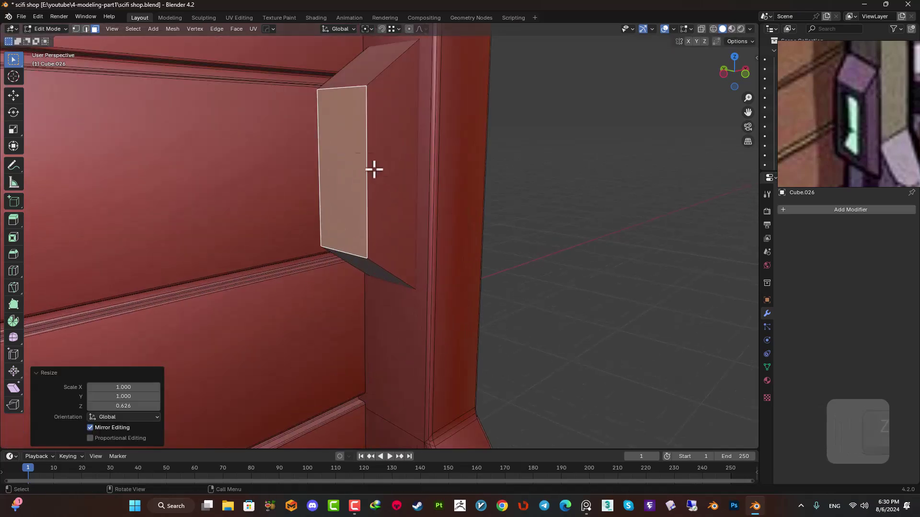
middle_click_drag(378, 177, 358, 220, "shift")
key("g")
key("y")
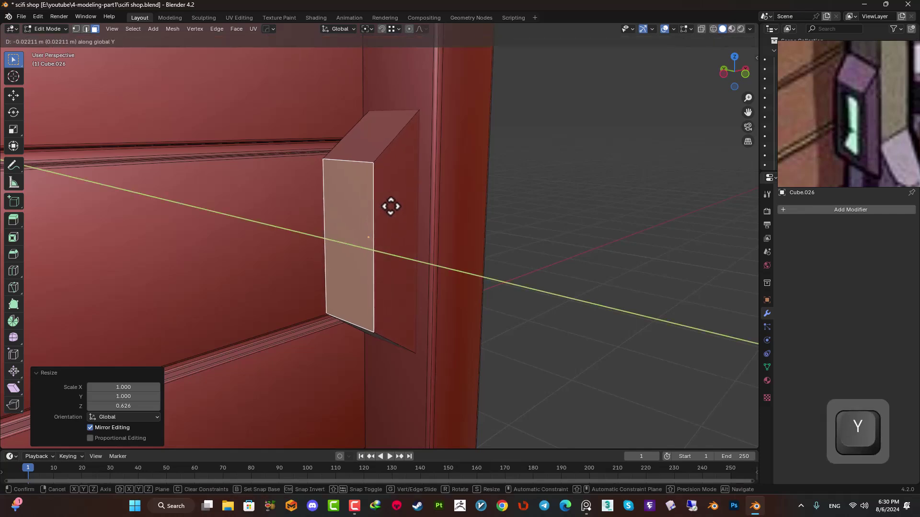
key("x")
left_click(398, 199)
scroll(397, 199, "up", 1)
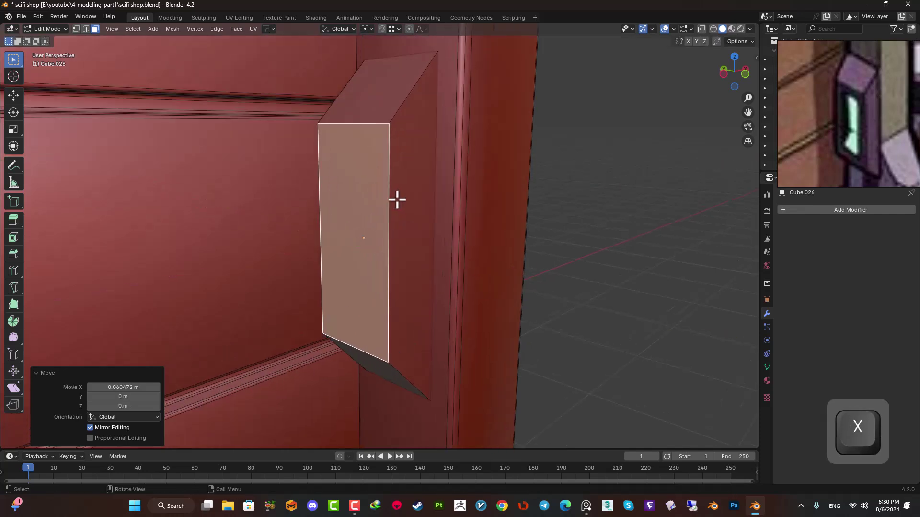
Step: Inset the device's tapered face by 0.1547 m and narrow the inset to about 0.75 along Y
key("i")
left_click(421, 196)
mouse_move(421, 195)
middle_mouse_down()
mouse_move(419, 212)
mouse_move(437, 203)
middle_mouse_up()
key("s")
key("x")
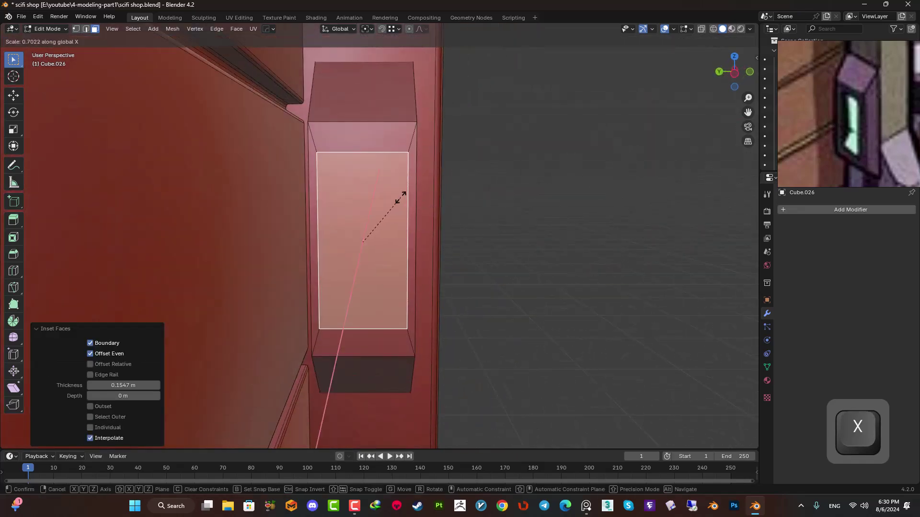
key("y")
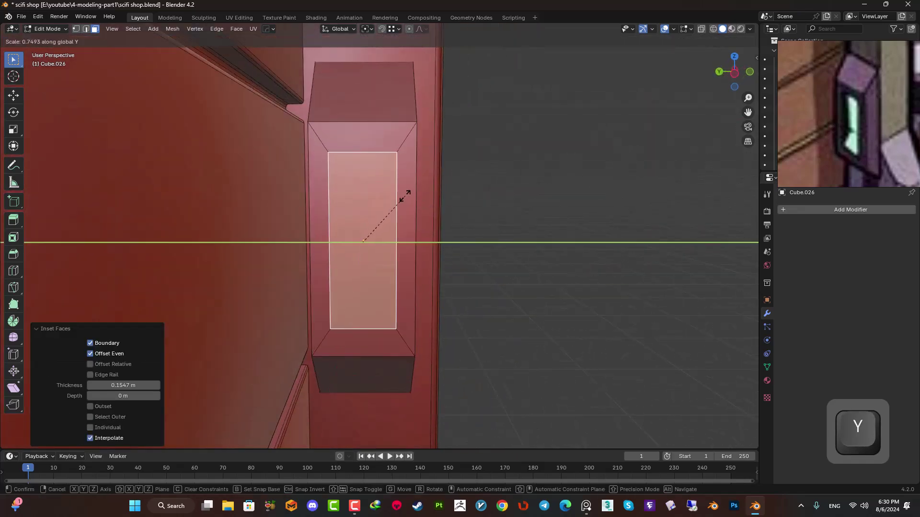
left_click(405, 196)
Step: Adjust the inset face's height along Z and scale it to 1.104 along Y
key("s")
key("z")
left_click(413, 192)
key("s")
key("x")
key("y")
Step: Extrude the inset face along its normal about 0.24 m inwards to form the recessed screen
middle_click_drag(423, 192, 358, 196)
right_click(359, 196)
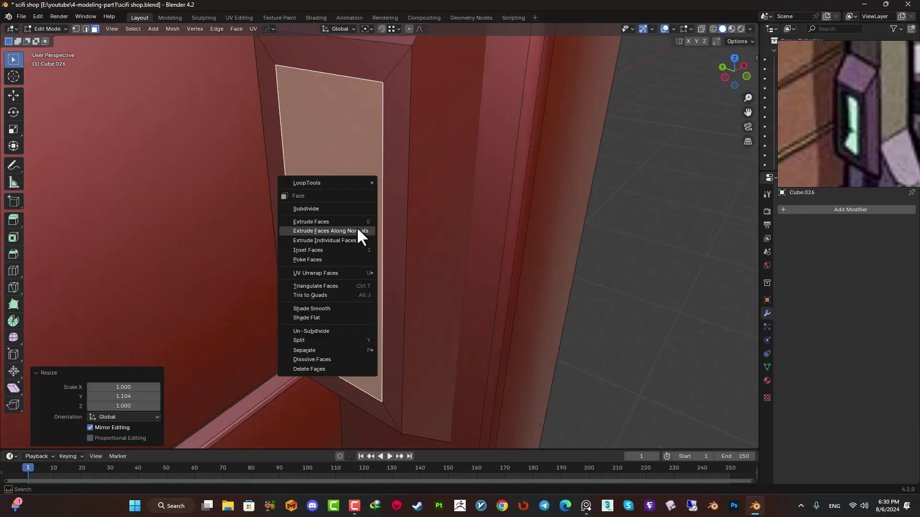
left_click(358, 229)
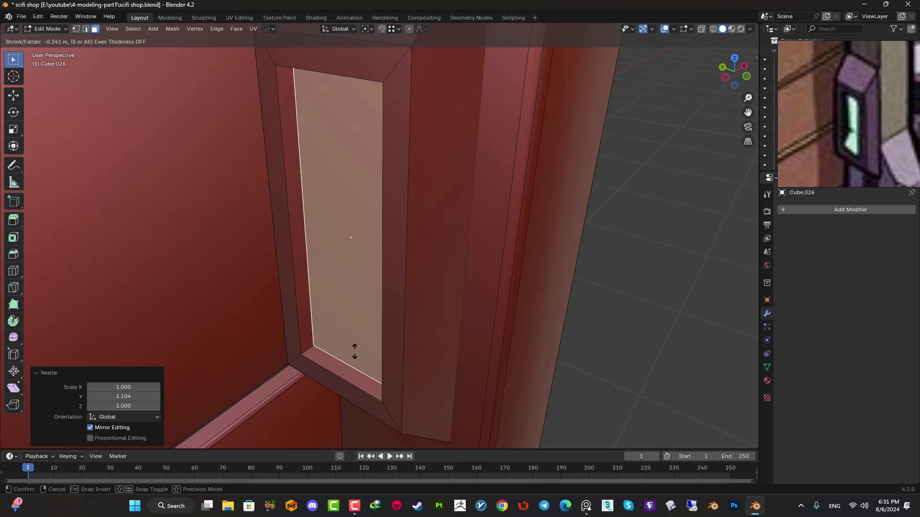
left_click(354, 351)
middle_click_drag(323, 253, 344, 216)
key("Tab")
scroll(428, 196, "up", 4)
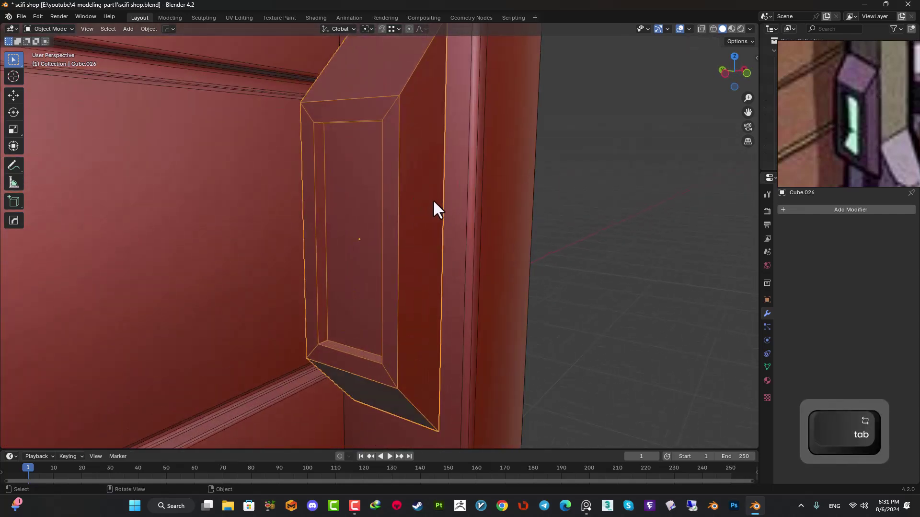
Step: Isolate the wall device and delete its hidden back face
key("KP_Divide")
key("Tab")
middle_click_drag(410, 222, 503, 205)
left_click(402, 182)
key("Delete")
left_click(401, 183)
key("Tab")
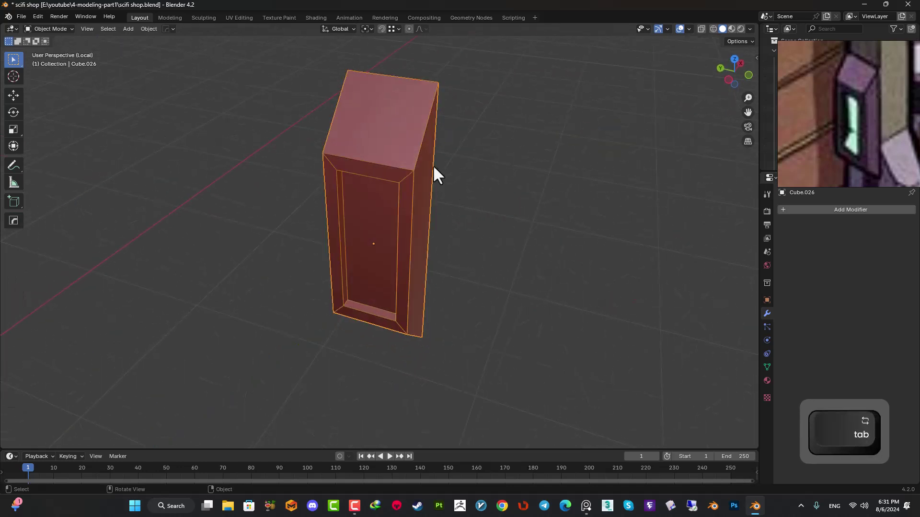
Step: Select all the device's edges except the diagonal corner edges of the frame around the recess
scroll(416, 171, "up", 3)
key("Tab")
key("2")
key("a")
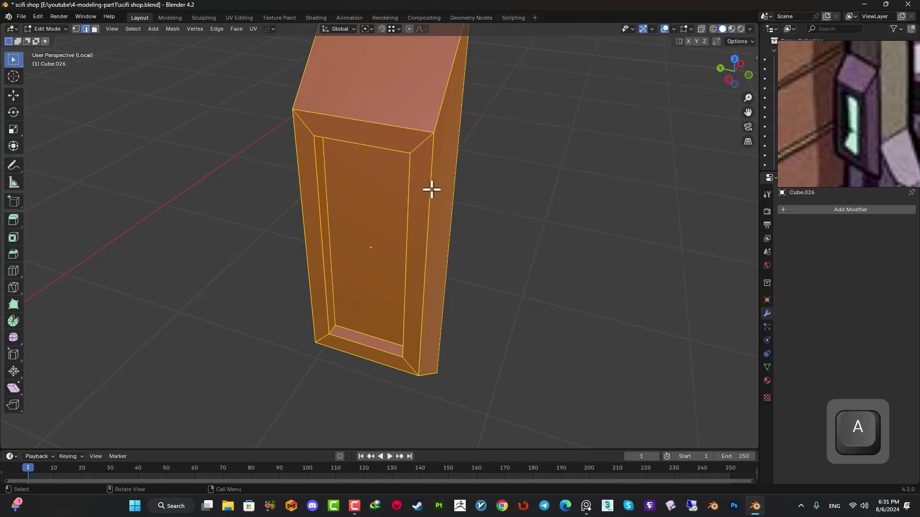
key("ctrl+b")
right_click(436, 180)
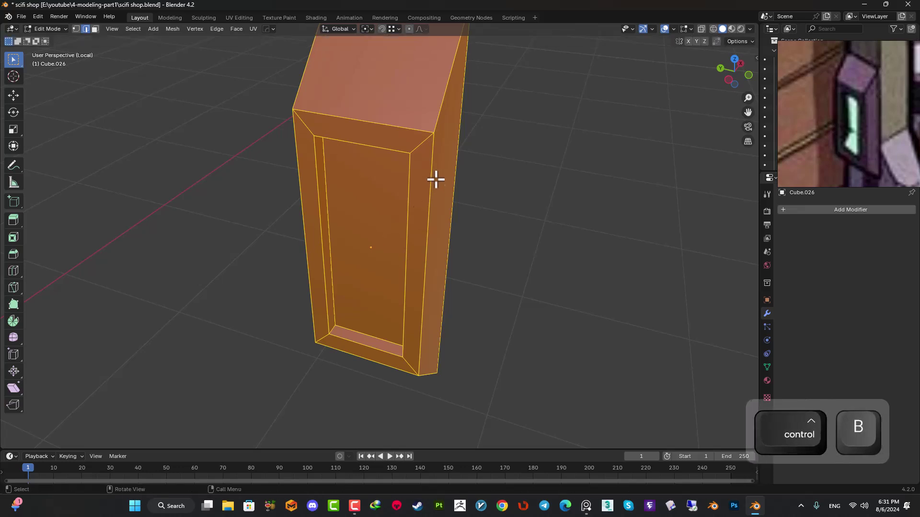
left_click(423, 137, "ctrl")
left_click(307, 126, "ctrl")
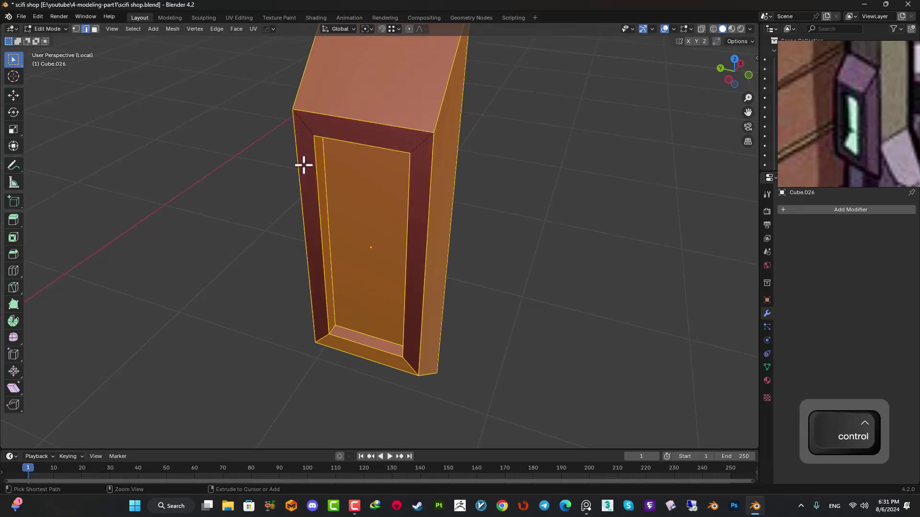
left_click(322, 340, "ctrl")
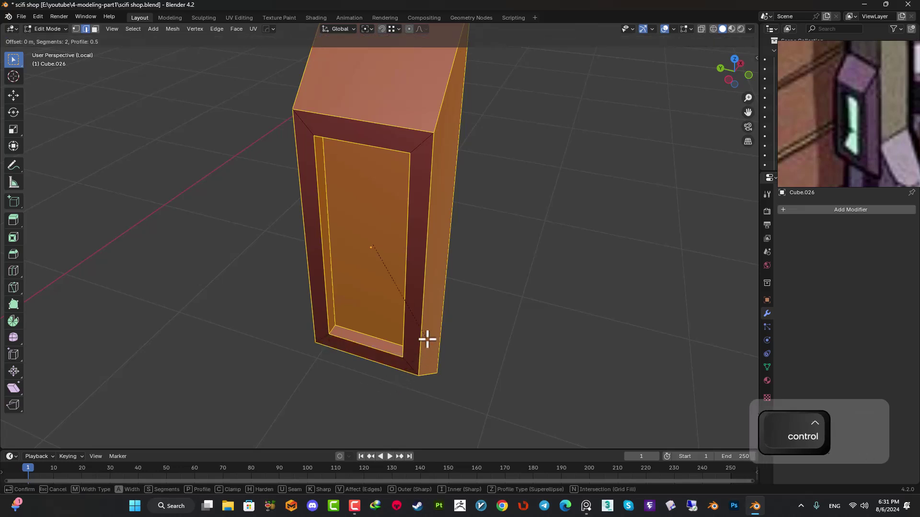
Step: Cancel the uneven trial bevel and apply the wall device's scale
key("ctrl+b")
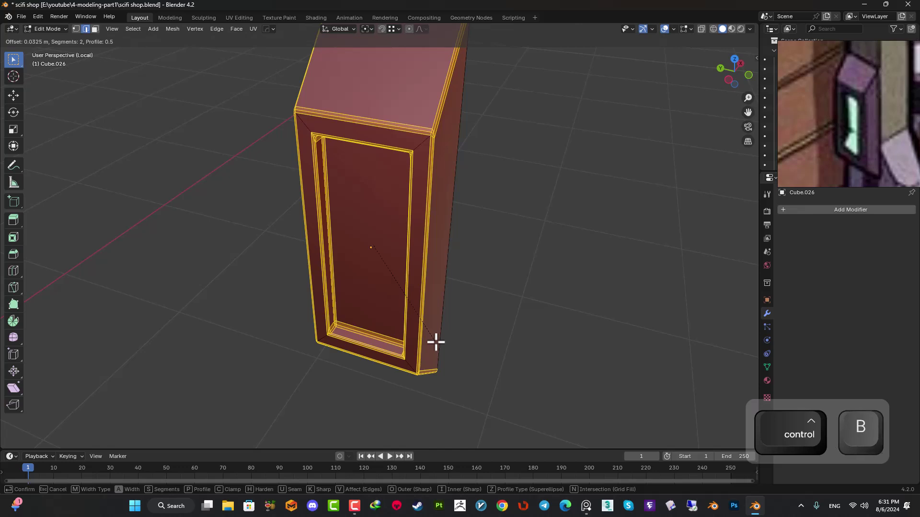
right_click(436, 342)
key("Tab")
key("ctrl+a")
left_click(430, 336)
Step: Bevel the selected device edges by 0.00495 m with two segments
key("Tab")
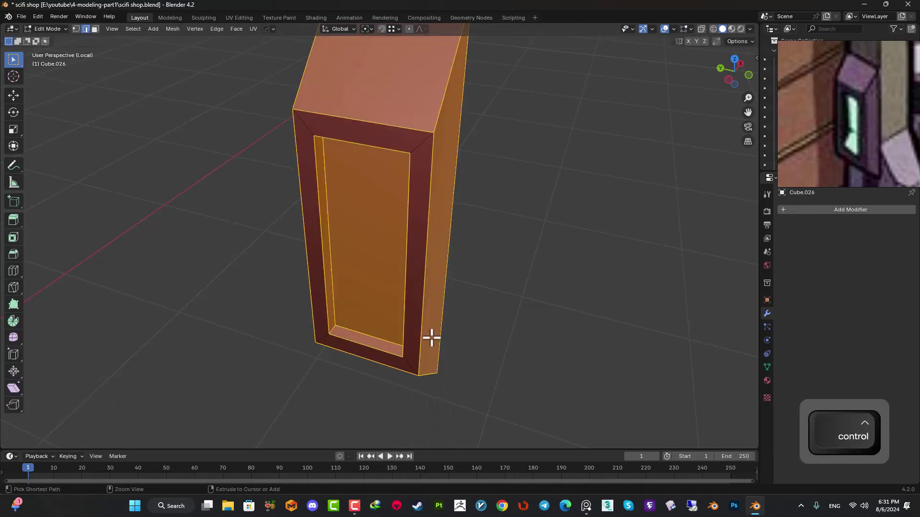
key("ctrl+b")
left_click(439, 339)
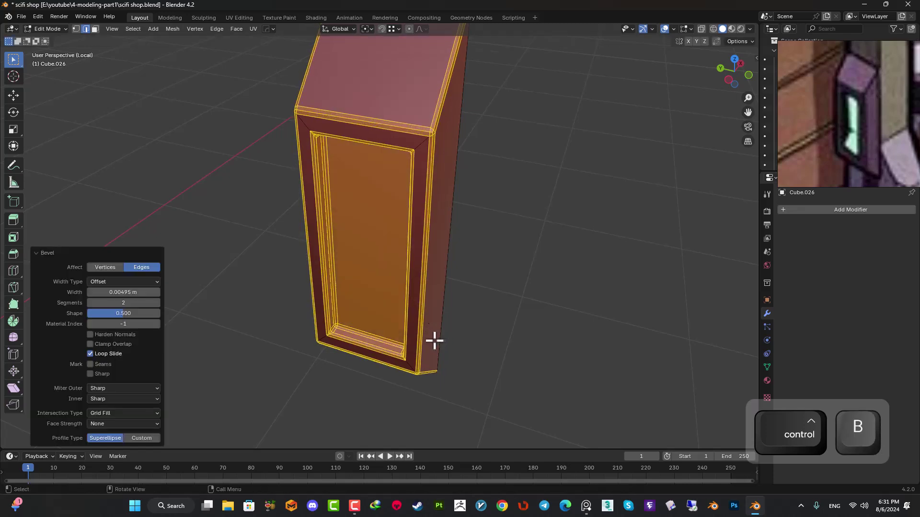
Step: Shade the wall device auto smooth with a 30° angle
key("Tab")
middle_click_drag(427, 300, 385, 220)
right_click(384, 217)
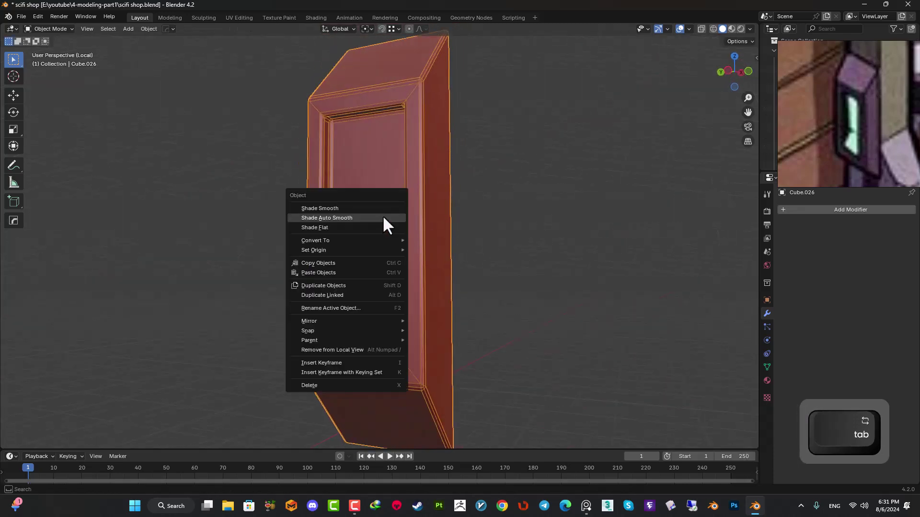
left_click(384, 226)
scroll(434, 237, "down", 2)
middle_click_drag(435, 240, 406, 257)
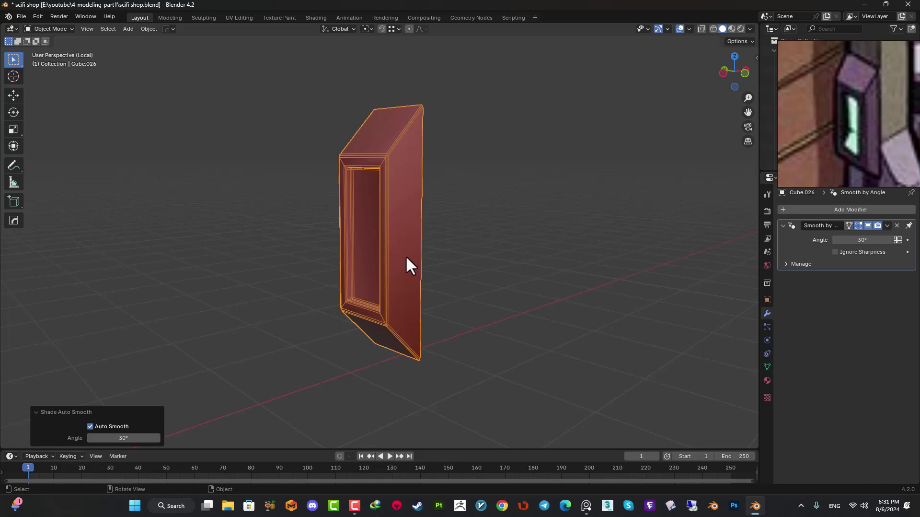
Step: Leave the isolated view and compare the garage annex and the whole building with the reference image
key("slash")
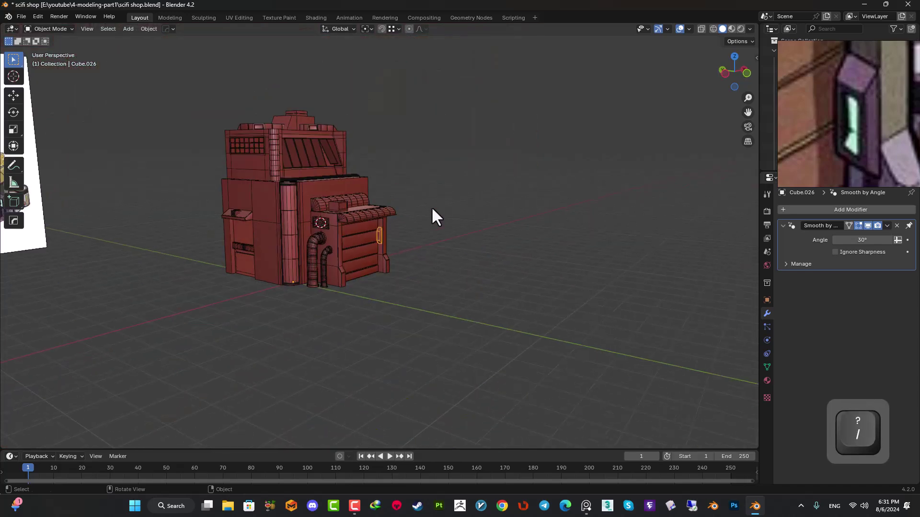
middle_click_drag(522, 177, 531, 223, "shift")
scroll(890, 111, "down", 3)
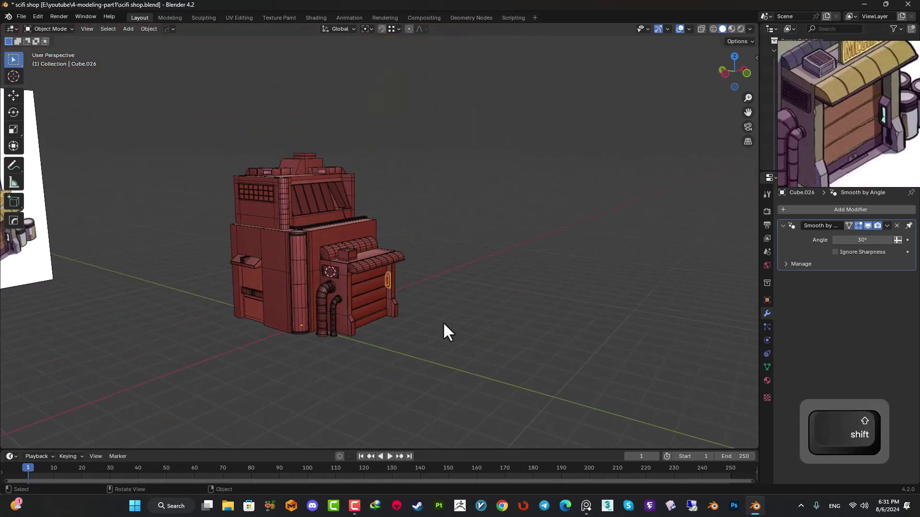
scroll(385, 336, "up", 5)
middle_click_drag(431, 350, 466, 212, "shift")
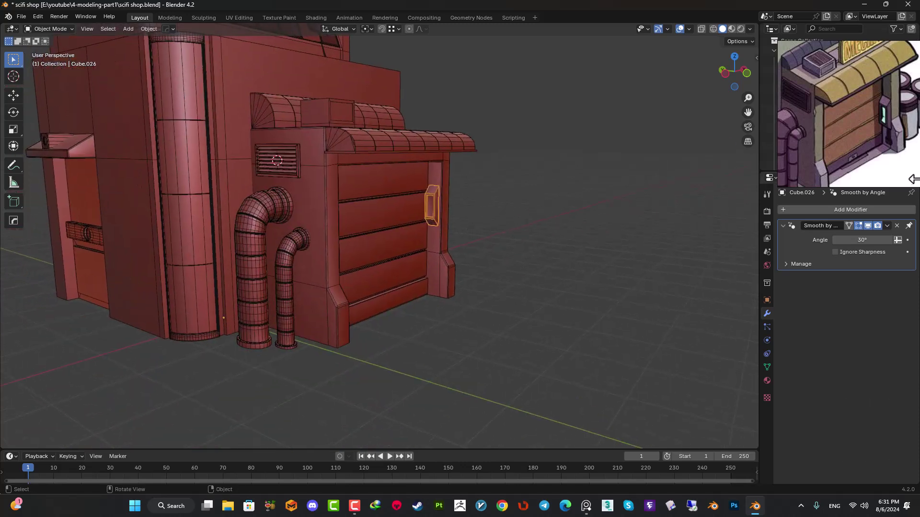
scroll(804, 127, "down", 2)
middle_click_drag(821, 119, 874, 161)
middle_click_drag(807, 151, 841, 125)
left_click_drag(841, 124, 869, 148)
middle_click_drag(196, 188, 418, 347, "shift")
middle_click_drag(428, 245, 309, 244, "shift")
middle_click_drag(456, 105, 421, 235, "shift")
scroll(847, 104, "down", 5)
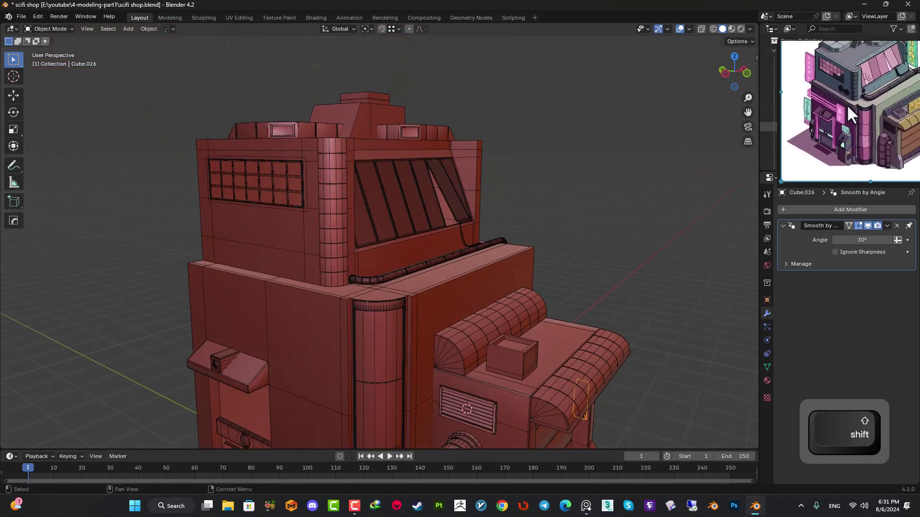
Step: Study the LOANS sign in the reference image and add a 2 m cube as its base in the right orthographic view
scroll(862, 124, "up", 5)
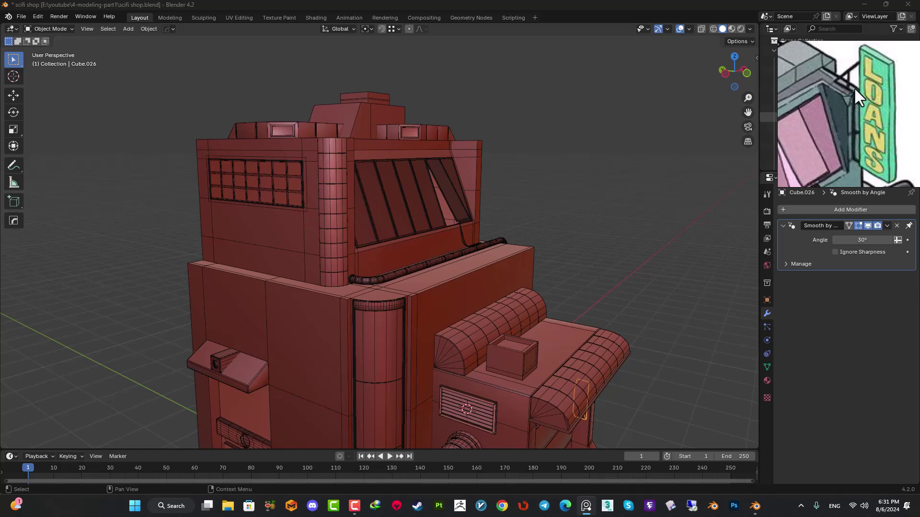
scroll(857, 94, "down", 2)
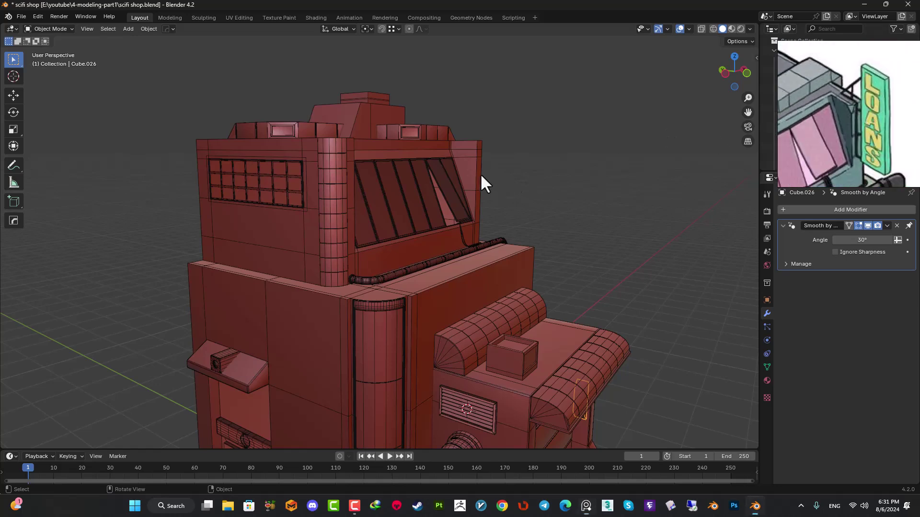
left_click(431, 182)
key("KP_1")
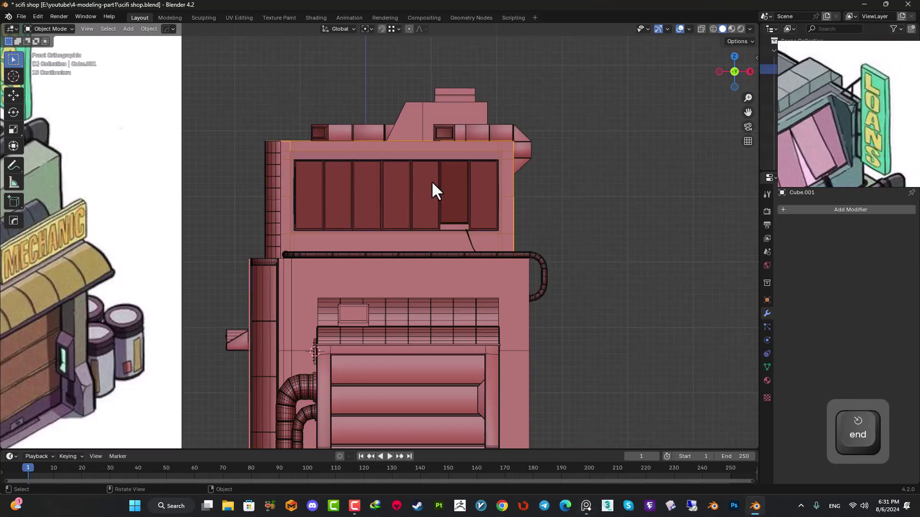
key("KP_3")
scroll(372, 170, "up", 3)
middle_click_drag(353, 137, 366, 179, "shift")
key("shift+a")
mouse_move(340, 174)
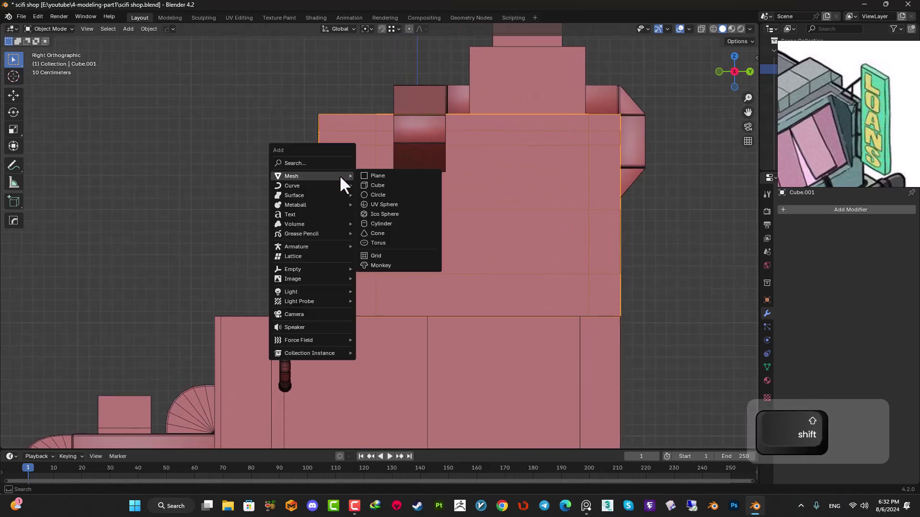
left_click(387, 185)
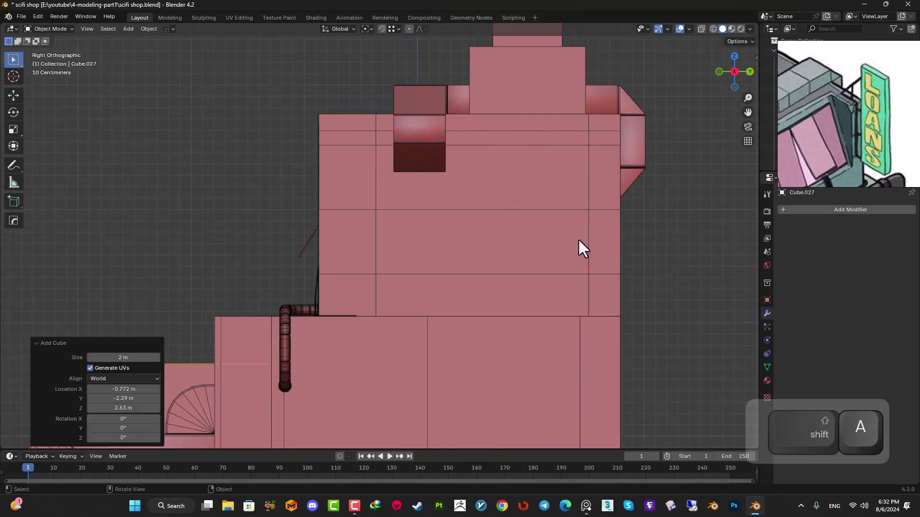
Step: Move the cube about 0.24 m along Y and 2.87 m along Z in front of the upper storey and show the scene in wireframe
key("g")
left_click(602, 346)
middle_click_drag(570, 337, 485, 251, "shift")
middle_click_drag(444, 279, 448, 267, "shift")
key("z")
left_click(295, 262)
scroll(414, 297, "up", 2)
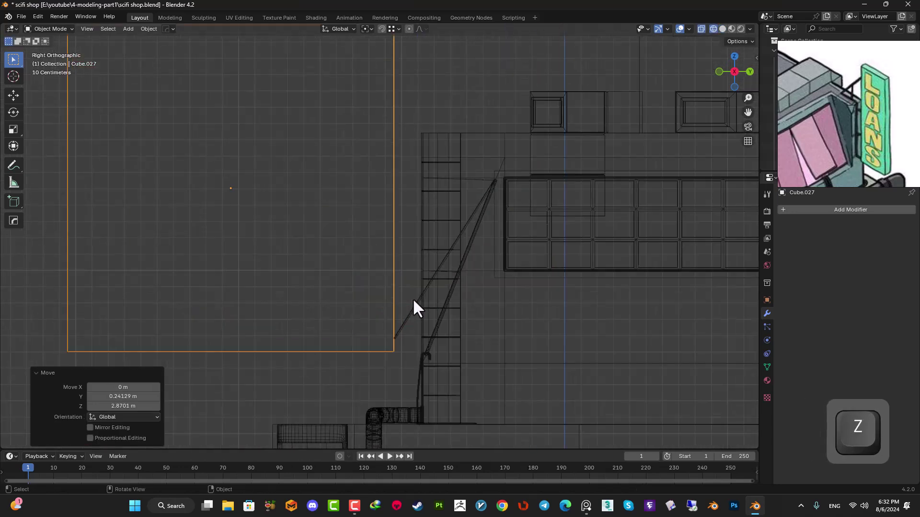
scroll(490, 307, "down", 2)
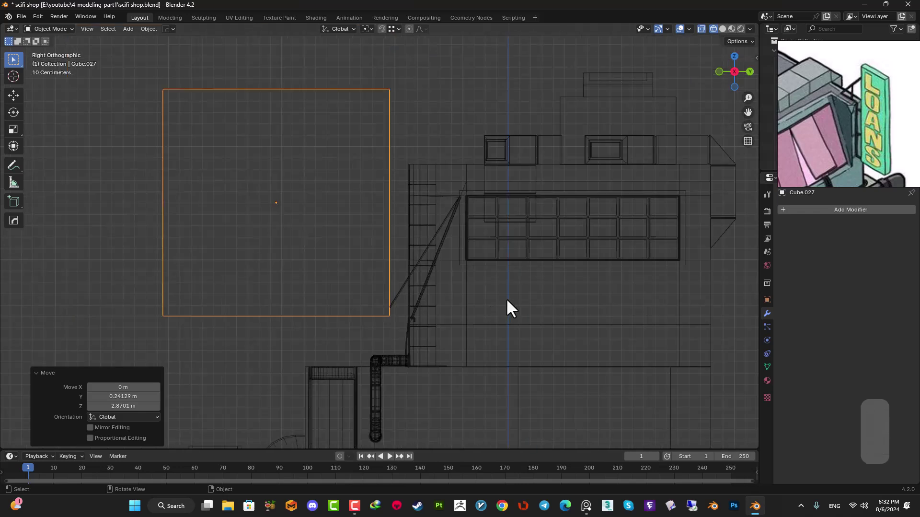
Step: Lower the cube's upper vertices along Z until they are level with the top of the rooftop ducts
key("Tab")
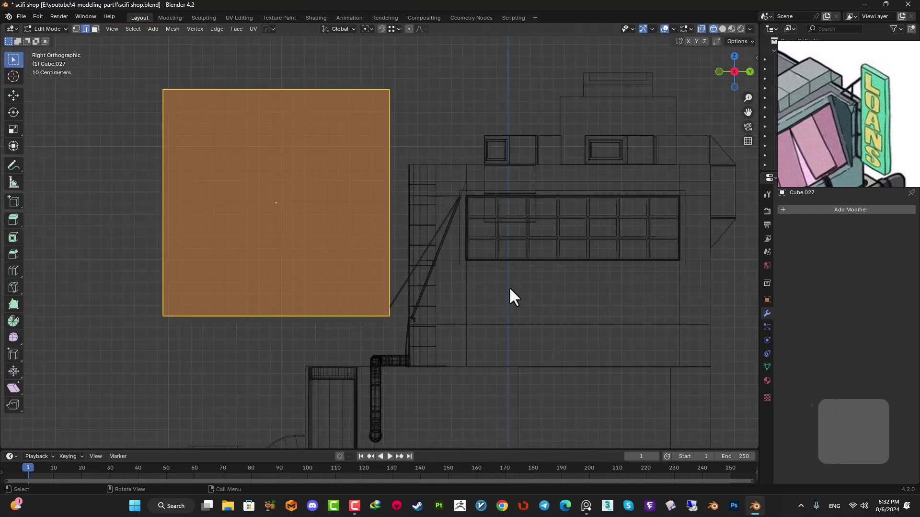
key("1")
left_click_drag(453, 58, 103, 102)
key("g")
key("z")
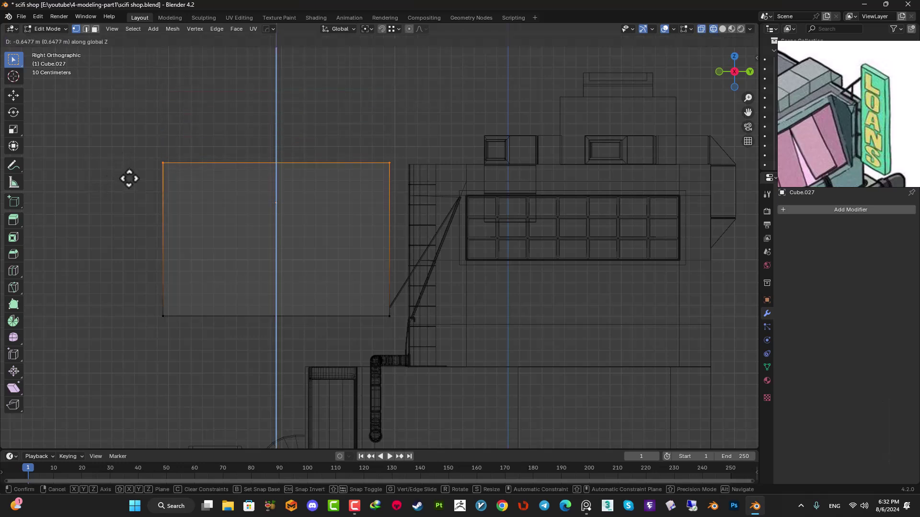
left_click(139, 153)
Step: Move the cube's outer vertices along Y toward the building to form a tall, narrow sign shape, and save the file
left_click_drag(220, 103, 140, 396)
key("g")
key("y")
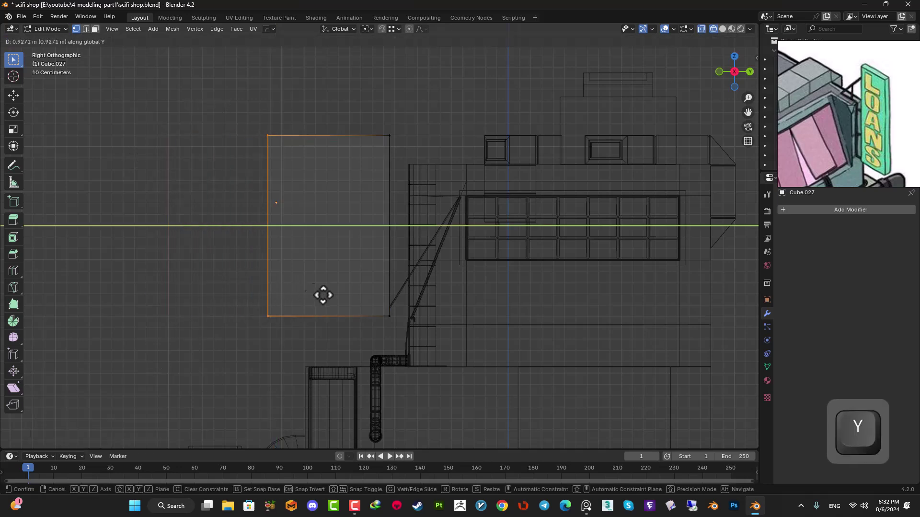
left_click(381, 282)
key("Tab")
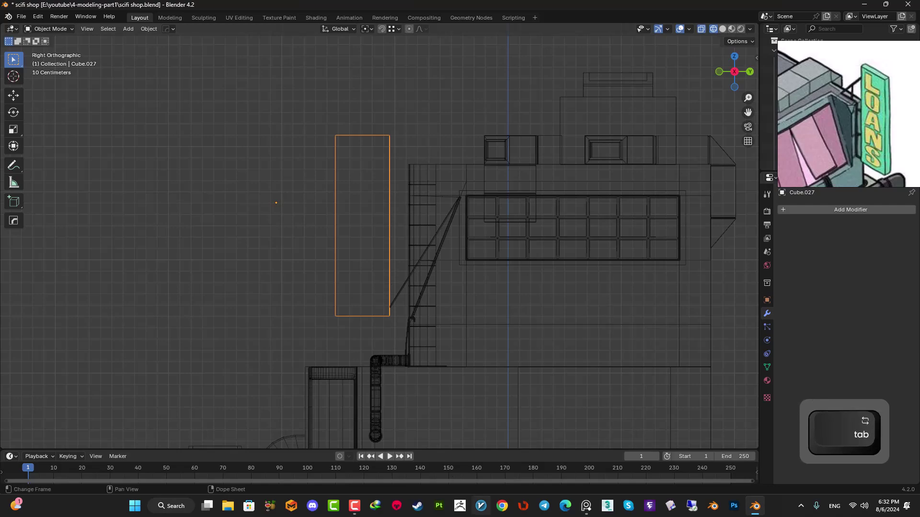
key("ctrl+s")
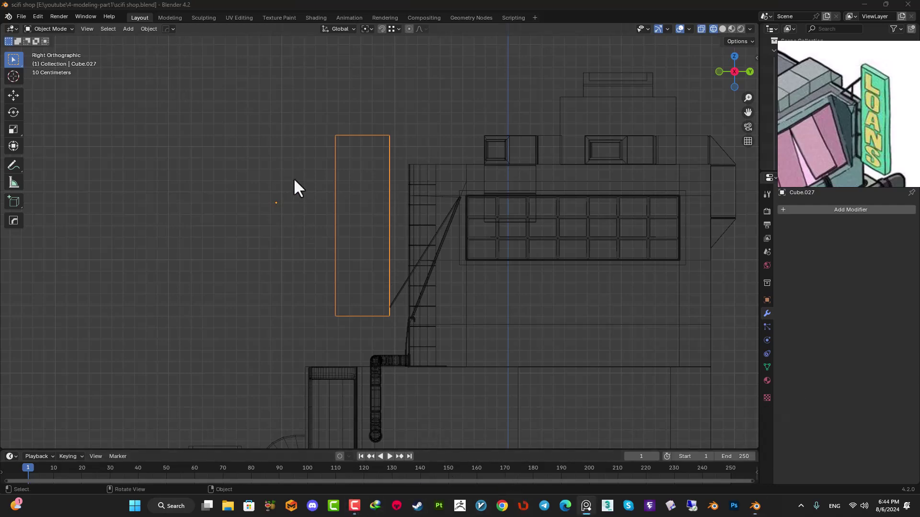
Step: Return to solid shading and scale the sign block to 0.030 along X to make it a thin slab
mouse_move(294, 177)
middle_mouse_down()
mouse_move(329, 220)
mouse_move(293, 232)
middle_mouse_up()
key("shift+z")
key("s")
key("x")
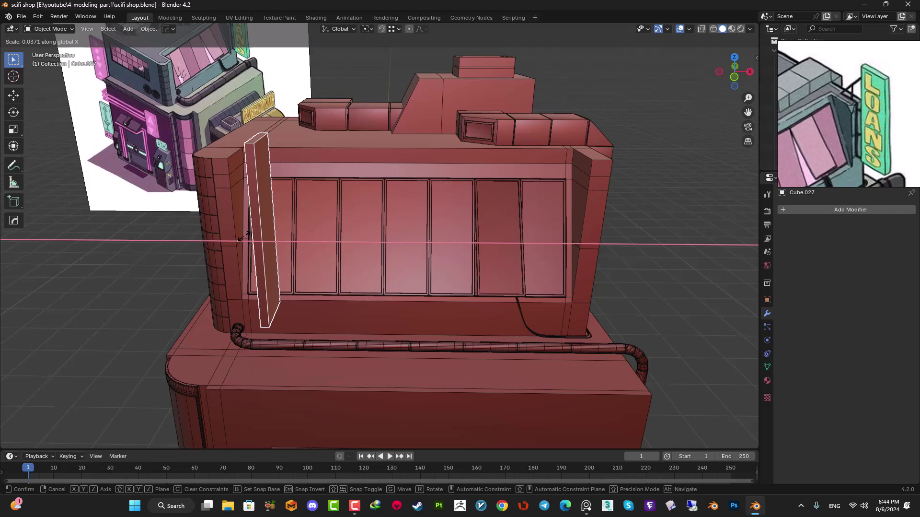
left_click(238, 241)
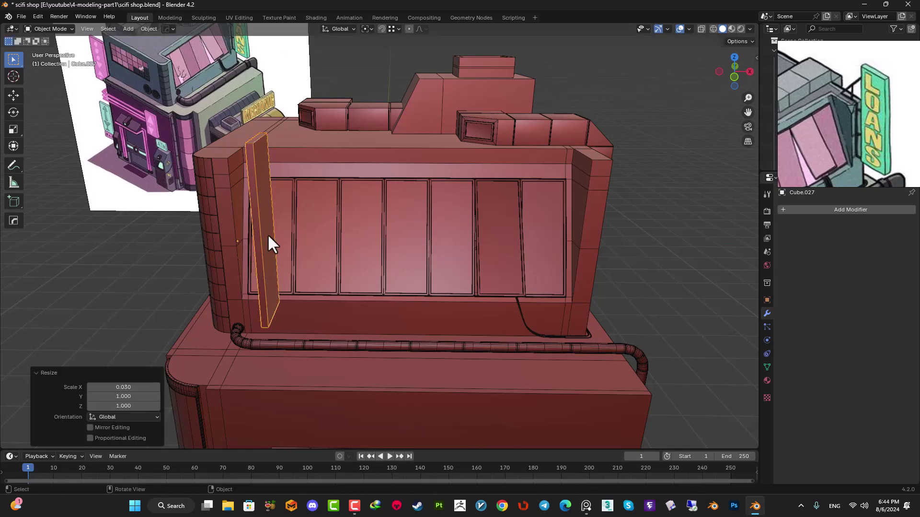
Step: Move the sign slab 2.9971 m along X to the far front corner of the upper storey
key("KP_7")
key("g")
key("y")
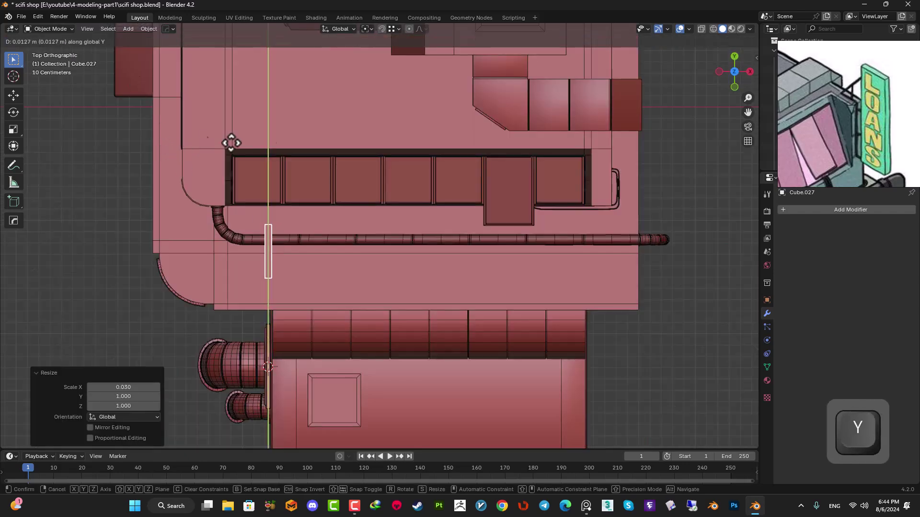
key("x")
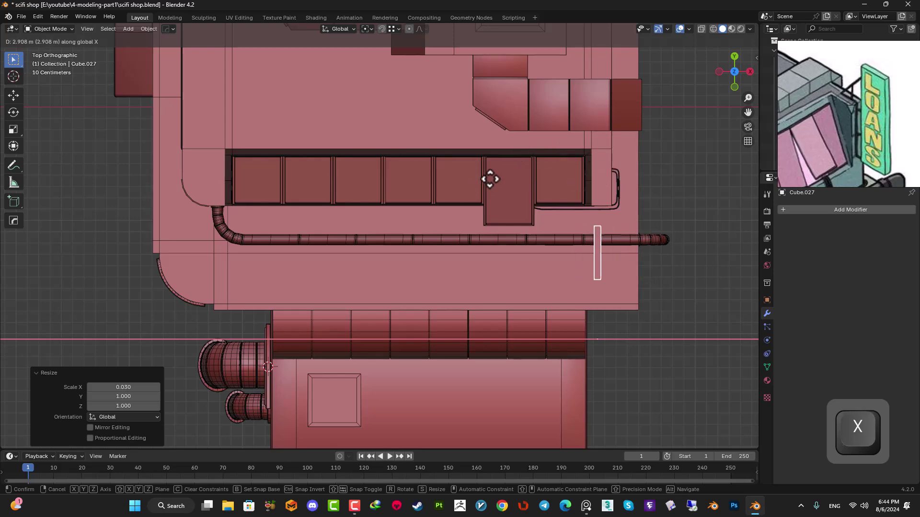
left_click(500, 173)
middle_click_drag(500, 173, 560, 187)
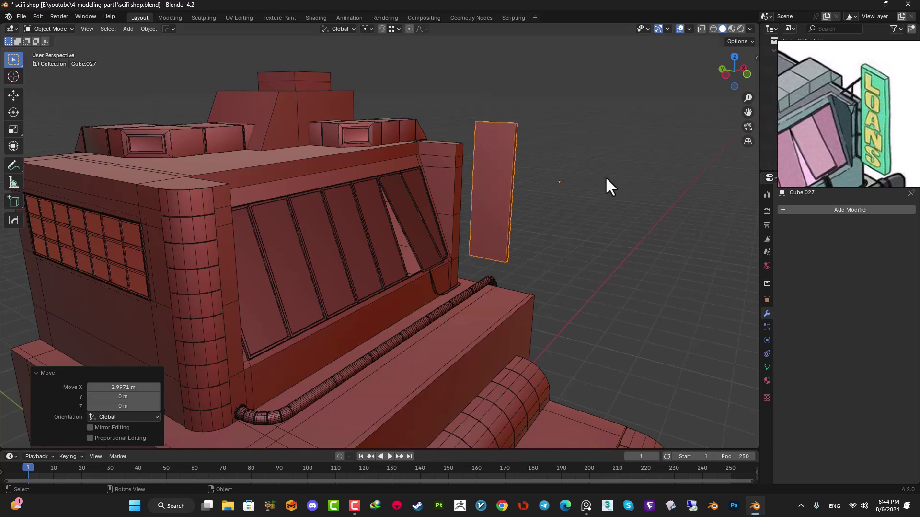
Step: Isolate the sign slab and the upper storey block, and frame the gap between them in the right orthographic view
middle_click_drag(513, 131, 482, 109, "shift")
scroll(482, 108, "up", 3)
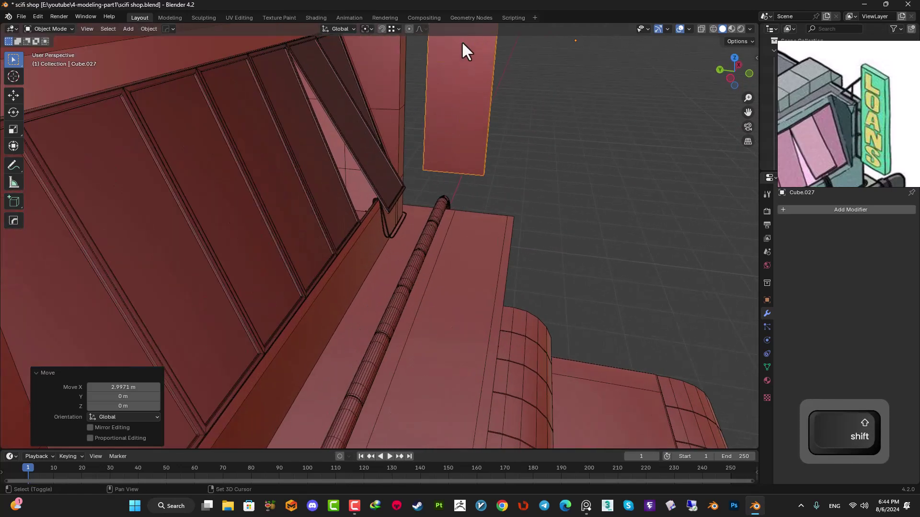
middle_click_drag(462, 43, 381, 239, "shift")
left_click(325, 138, "shift")
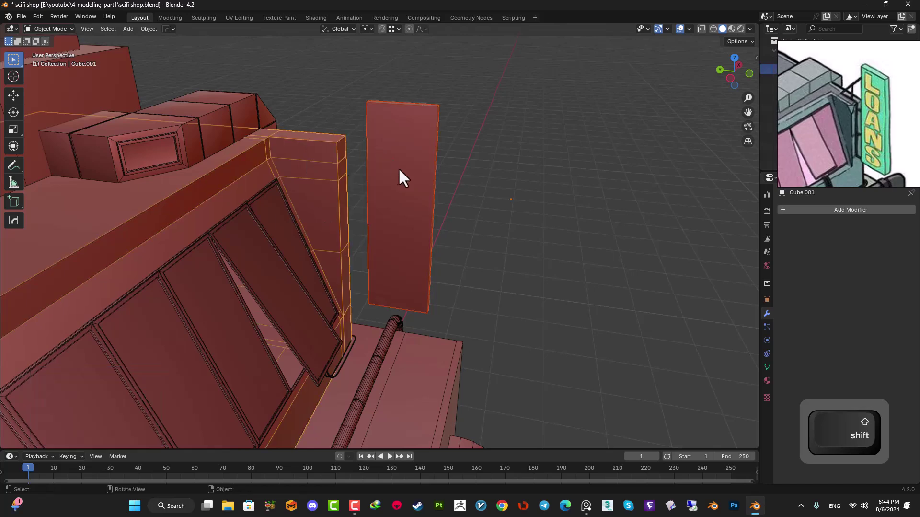
key("slash")
middle_click_drag(481, 147, 517, 134)
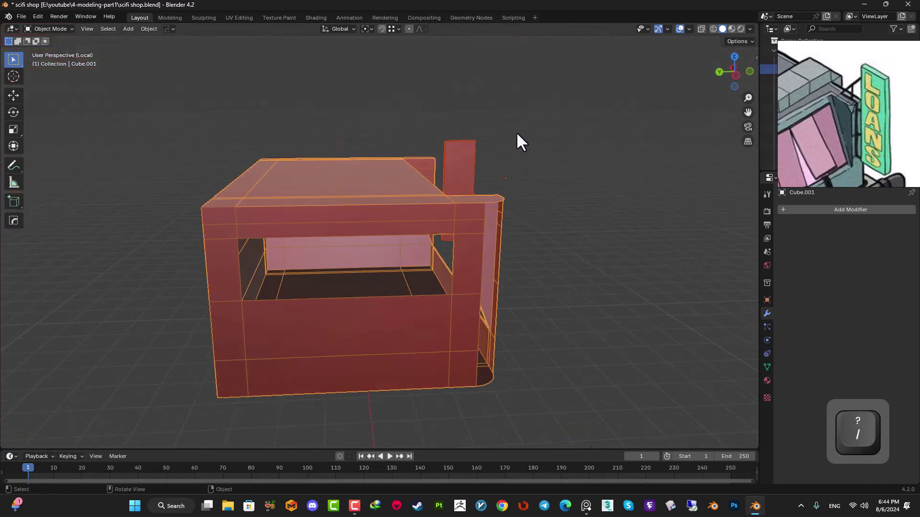
key("KP_1")
key("KP_3")
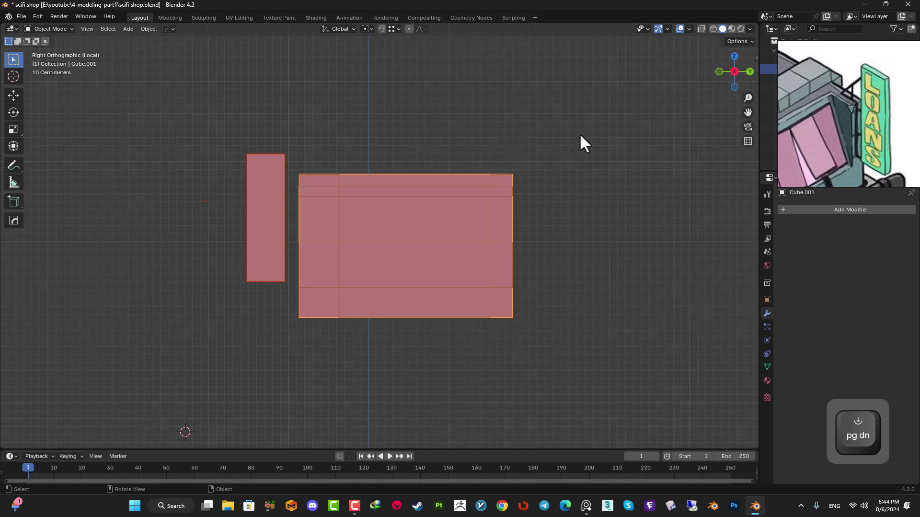
scroll(300, 252, "up", 3)
scroll(300, 251, "up", 1)
middle_click_drag(354, 246, 467, 282, "shift")
scroll(862, 149, "up", 3)
Step: Check the sign's brackets in the reference image and add a 2 m plane mesh for them
left_click(861, 146)
scroll(861, 144, "down", 4)
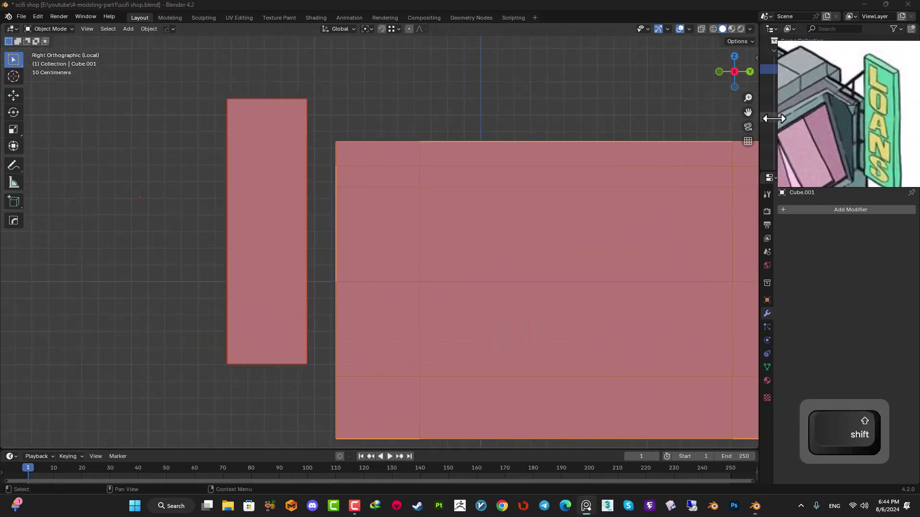
scroll(369, 127, "down", 2)
middle_click_drag(372, 147, 369, 165, "shift")
scroll(367, 163, "up", 2)
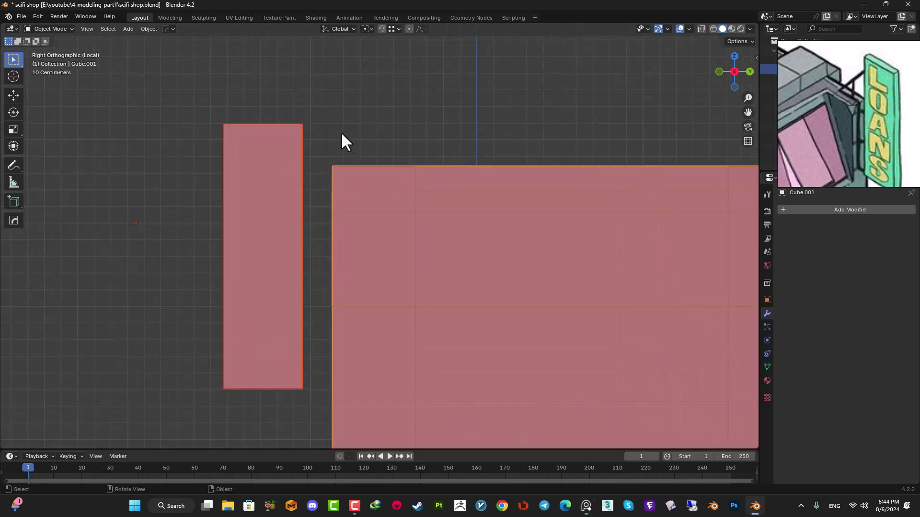
left_click(334, 131)
key("shift+a")
mouse_move(329, 129)
left_click(364, 127)
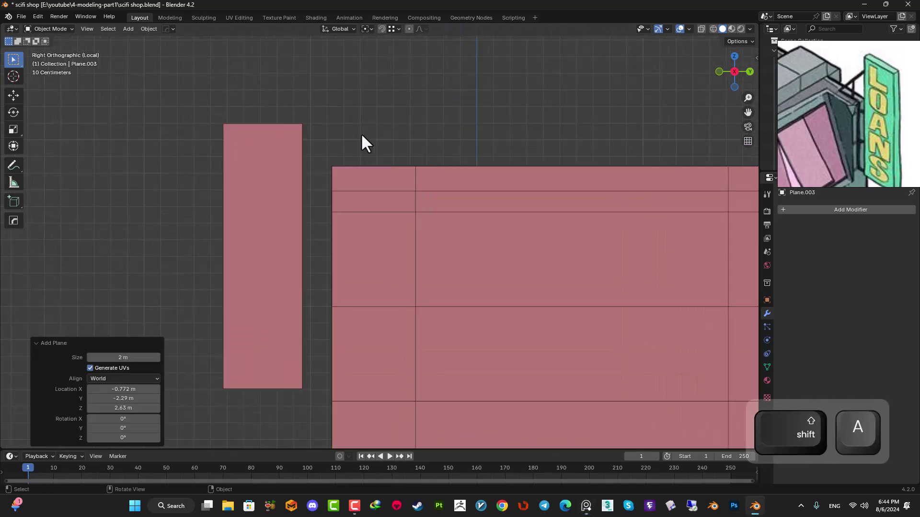
Step: Rotate the new plane 0.445° around the global X axis
scroll(329, 186, "down", 2)
key("r")
key("x")
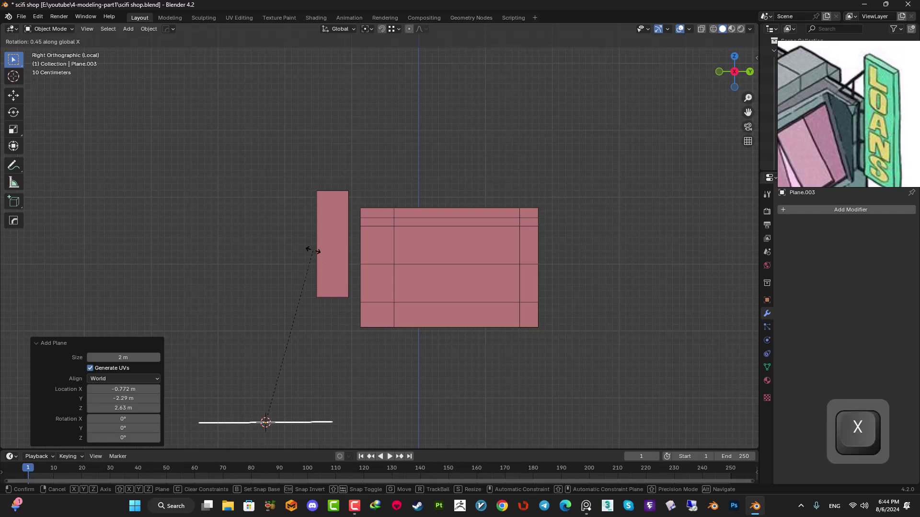
key("Return")
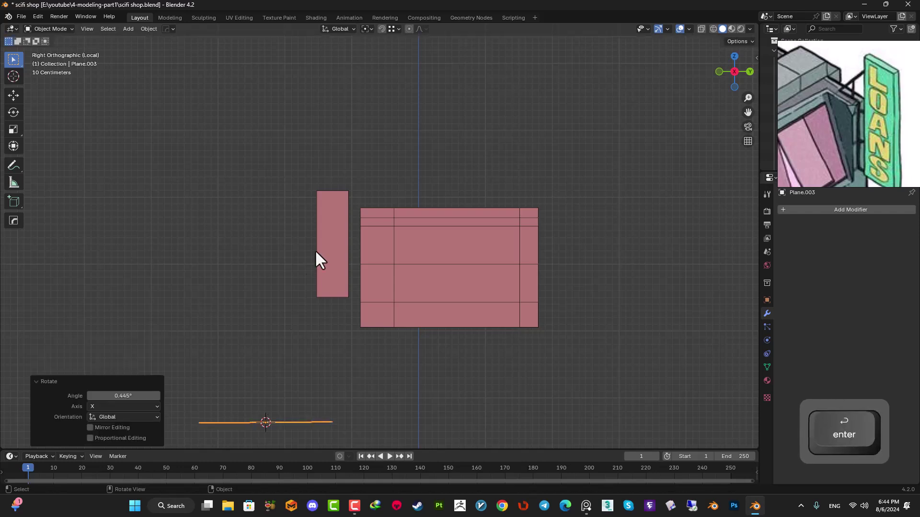
Step: Try to rotate the plane around the global Z, Y and X axes
key("r")
key("z")
key("Return")
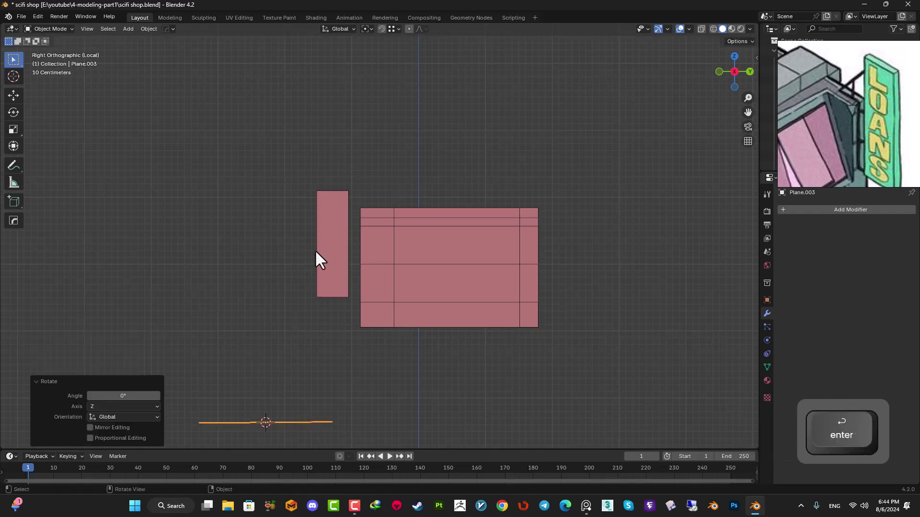
key("r")
key("y")
key("Return")
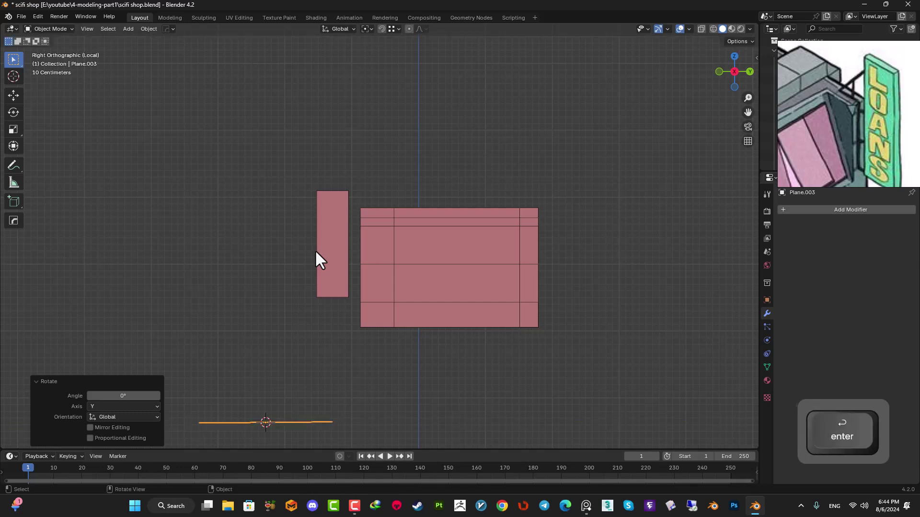
scroll(312, 247, "up", 1)
middle_click_drag(322, 355, 335, 209, "shift")
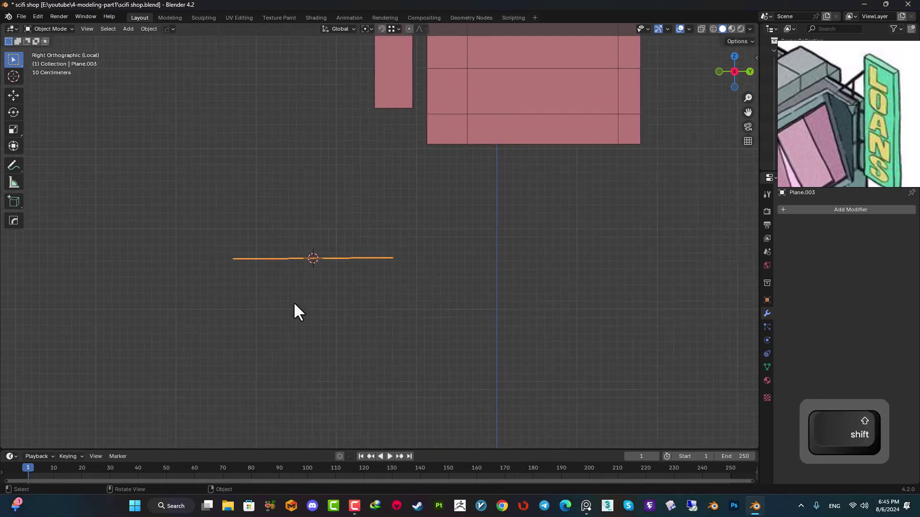
key("r")
key("x")
key("Return")
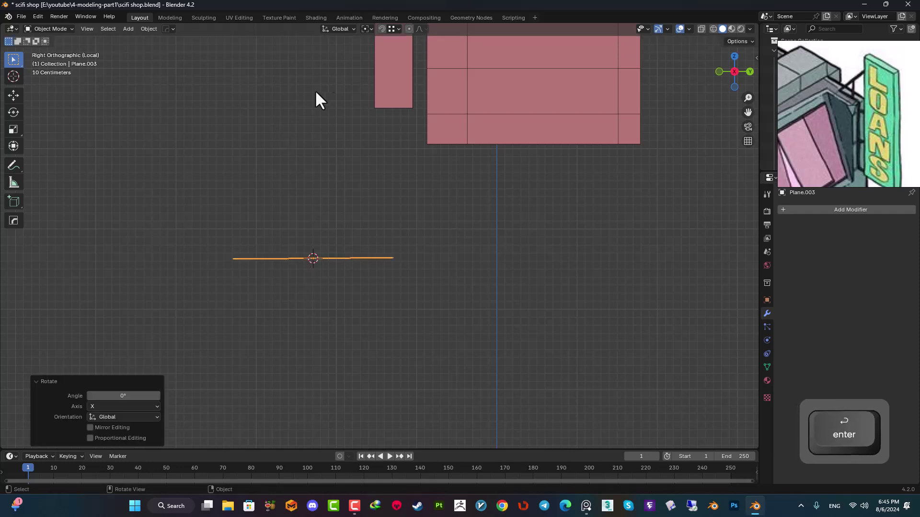
left_click(369, 29)
left_click(370, 29)
Step: Rotate the plane around the global X axis and set the rotation angle to 90° to stand it upright
middle_click_drag(336, 153, 290, 289)
key("r")
key("x")
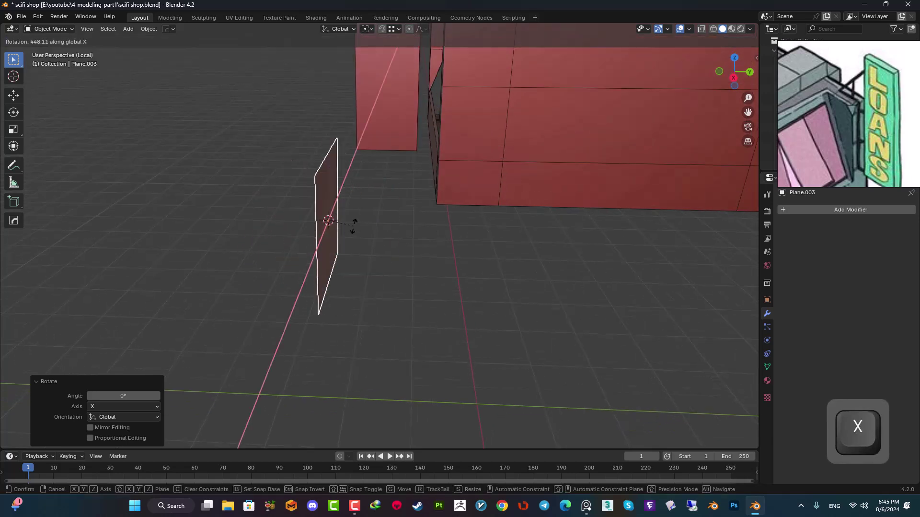
key("Return")
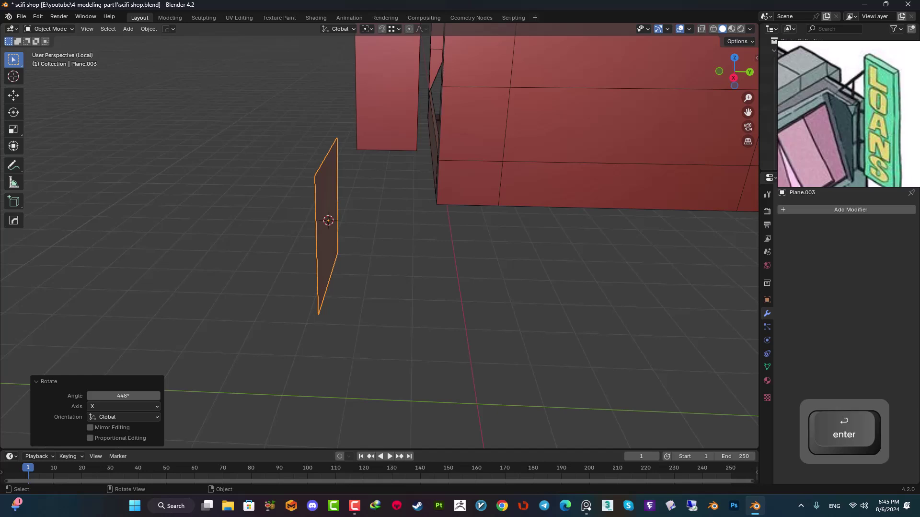
key("KP_1")
key("ctrl+KP_3")
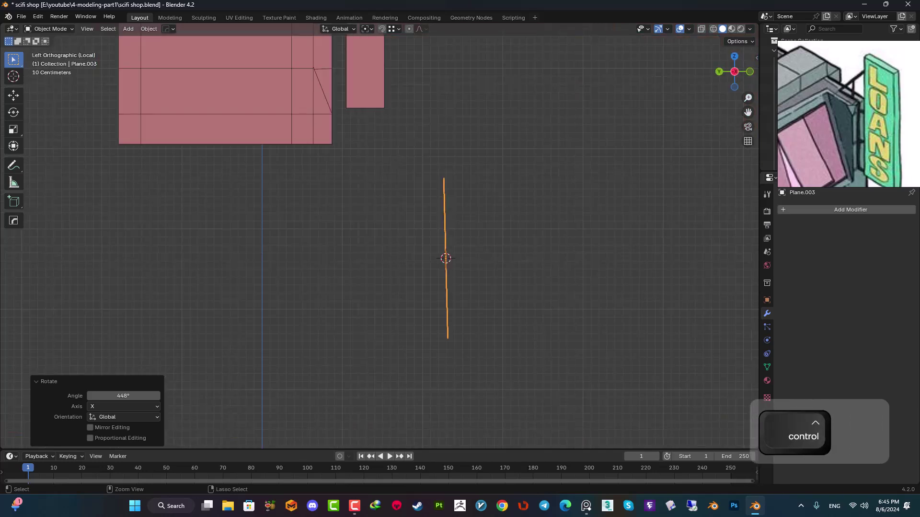
scroll(487, 139, "down", 4)
middle_click_drag(493, 190, 474, 222, "shift")
scroll(457, 245, "up", 3)
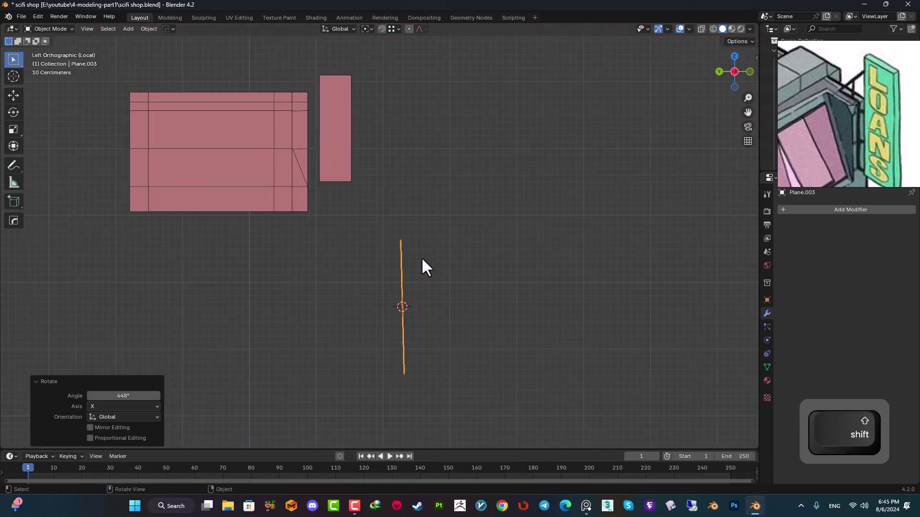
left_click(106, 394)
key("Page_Up")
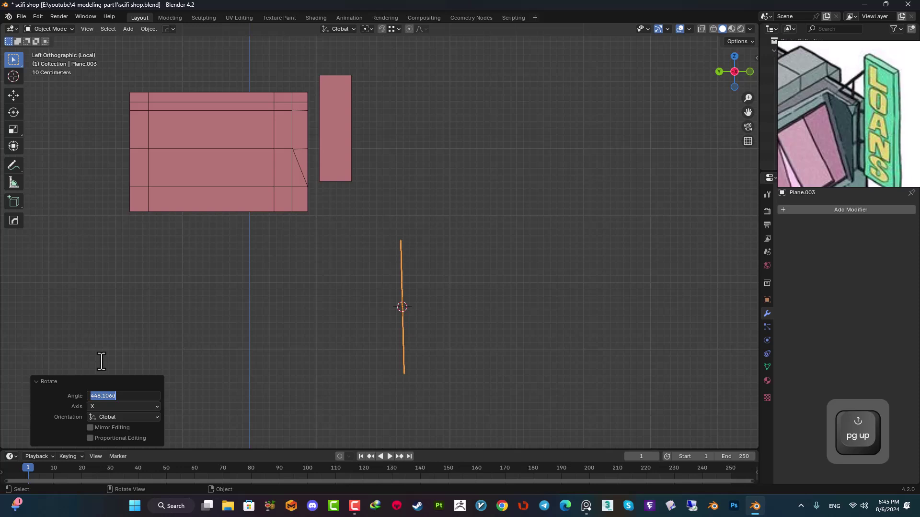
key("Num_Lock")
type("90")
key("Return")
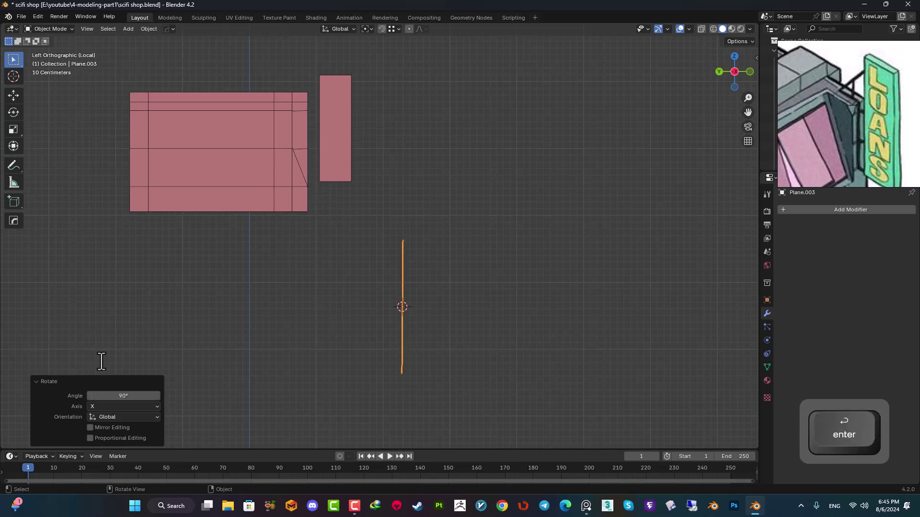
scroll(404, 320, "up", 1)
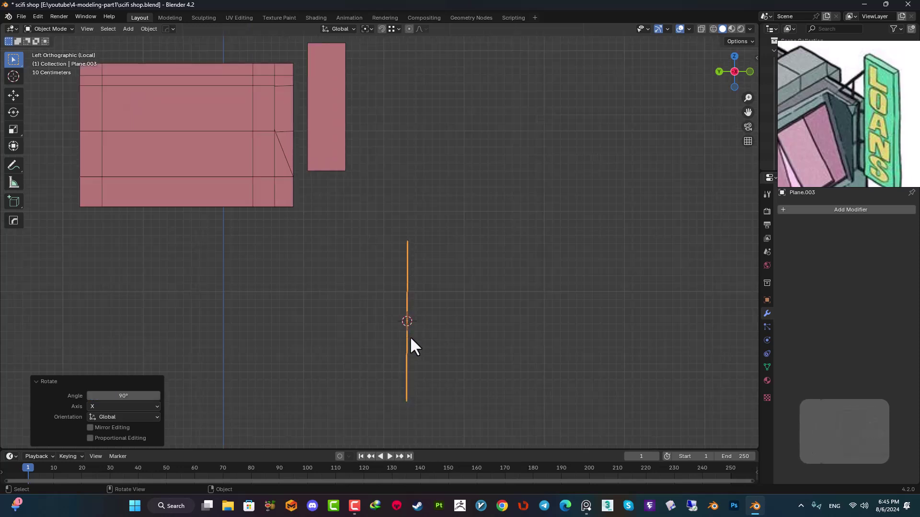